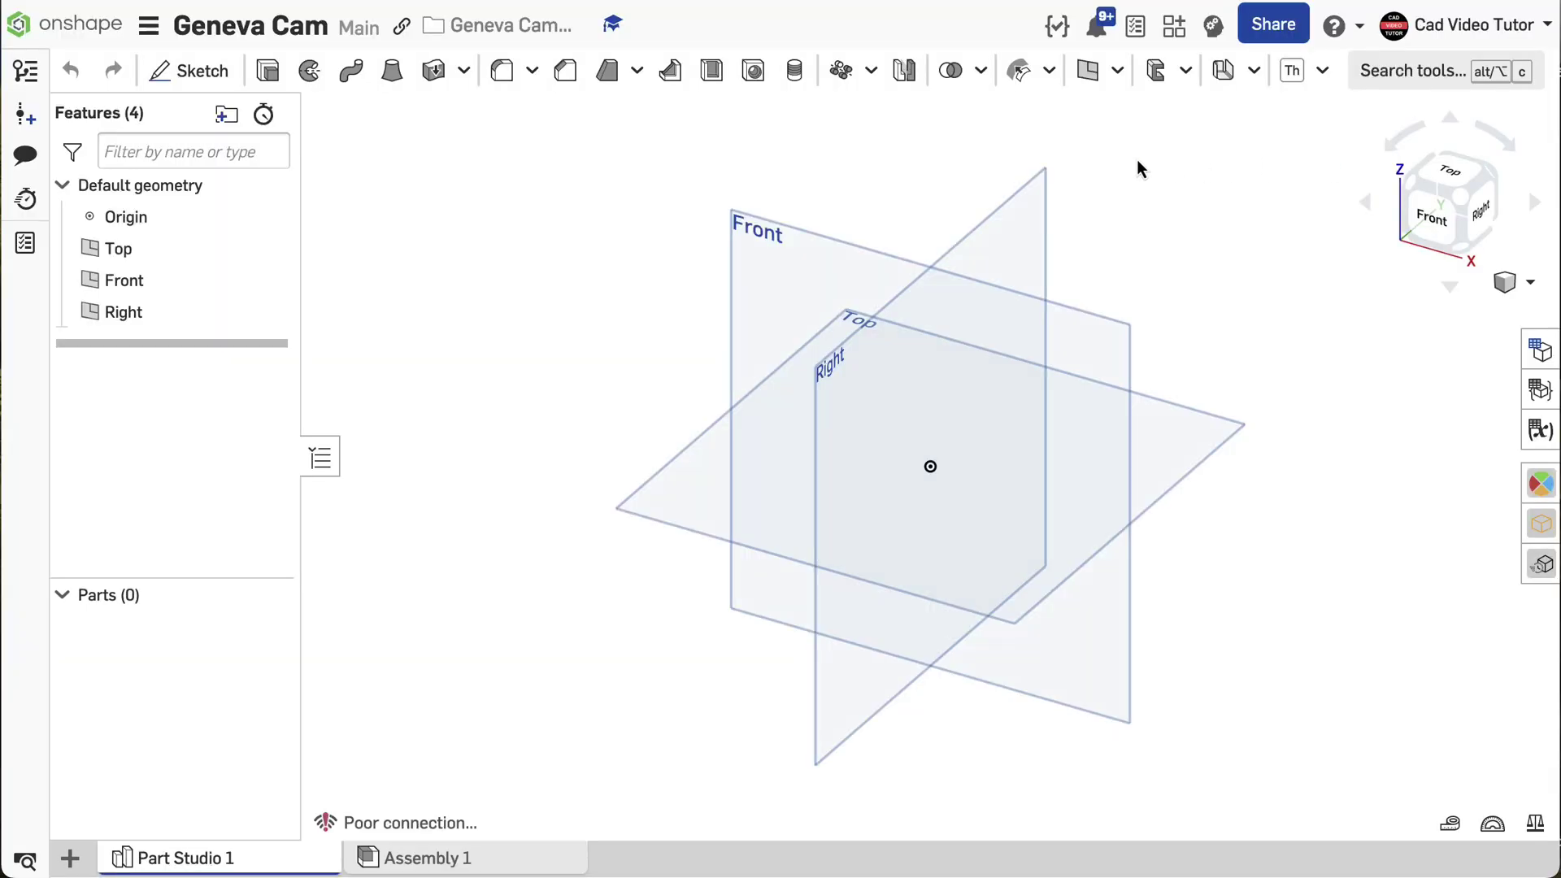
- Open the main menu in the new Geneva Cam Part Studio
{"action": "left_click", "coordinate": [148, 27]}
- Set the workspace default length unit to Millimeter, then start a new sketch
{"action": "left_click", "coordinate": [186, 255]}
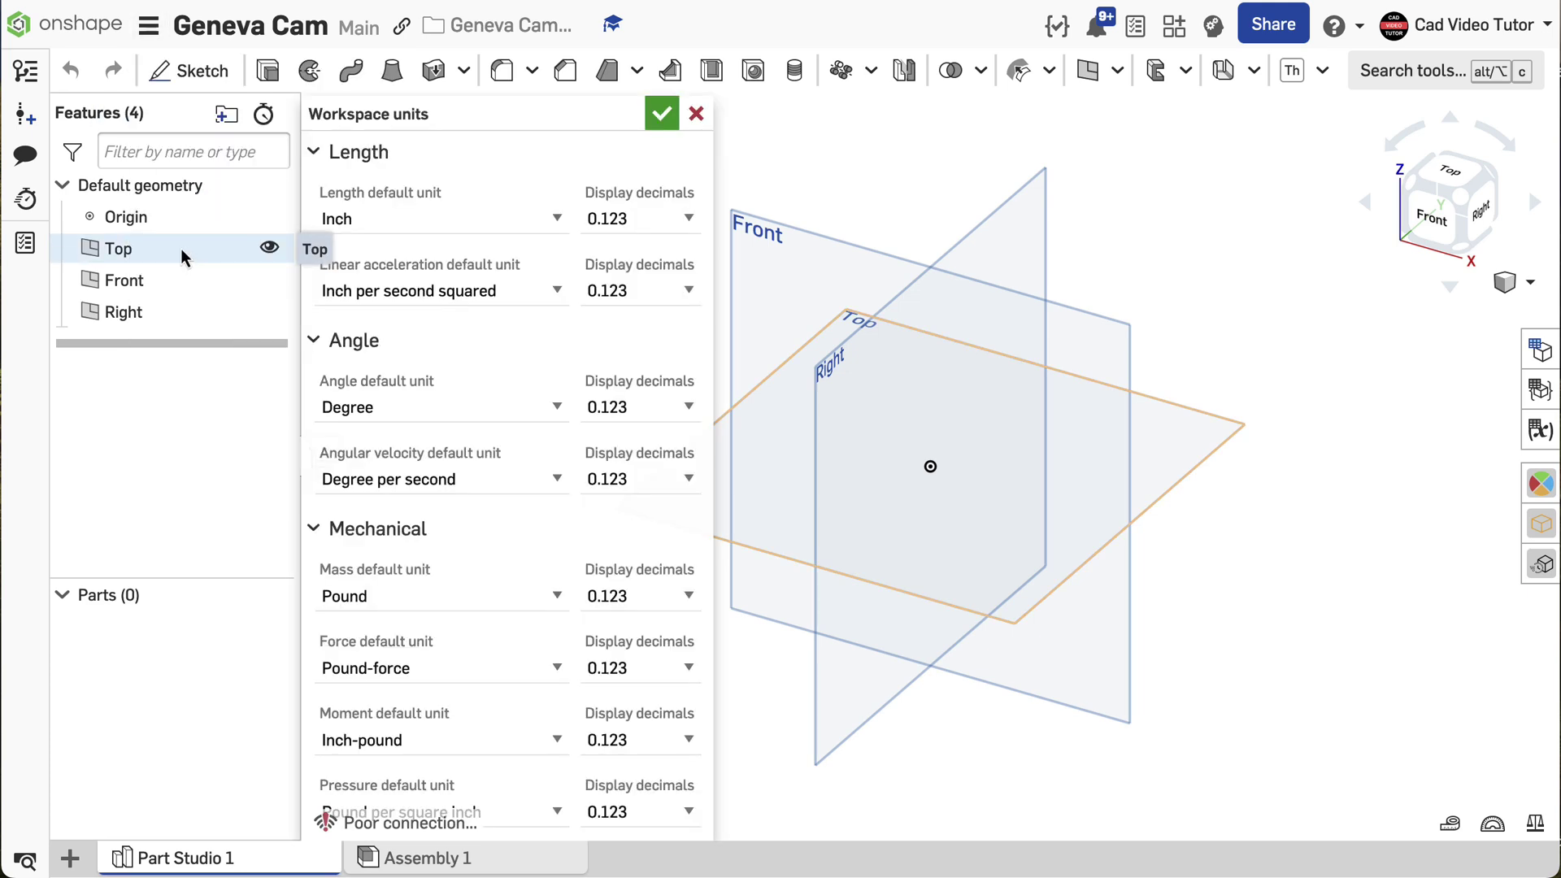
{"action": "left_click", "coordinate": [556, 219]}
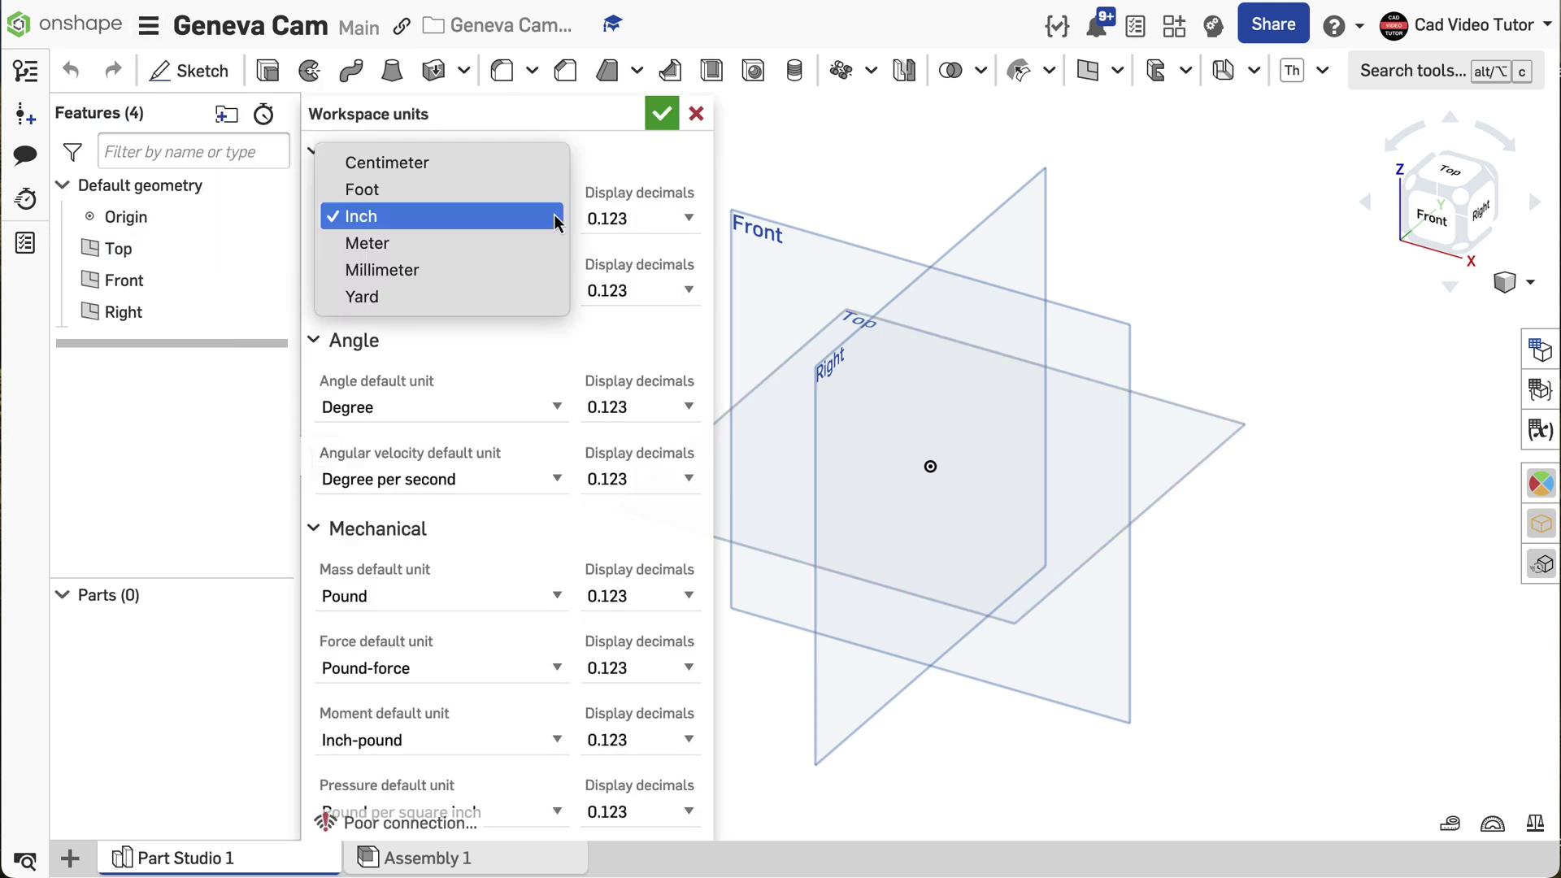
{"action": "left_click", "coordinate": [548, 273]}
{"action": "left_click", "coordinate": [558, 596]}
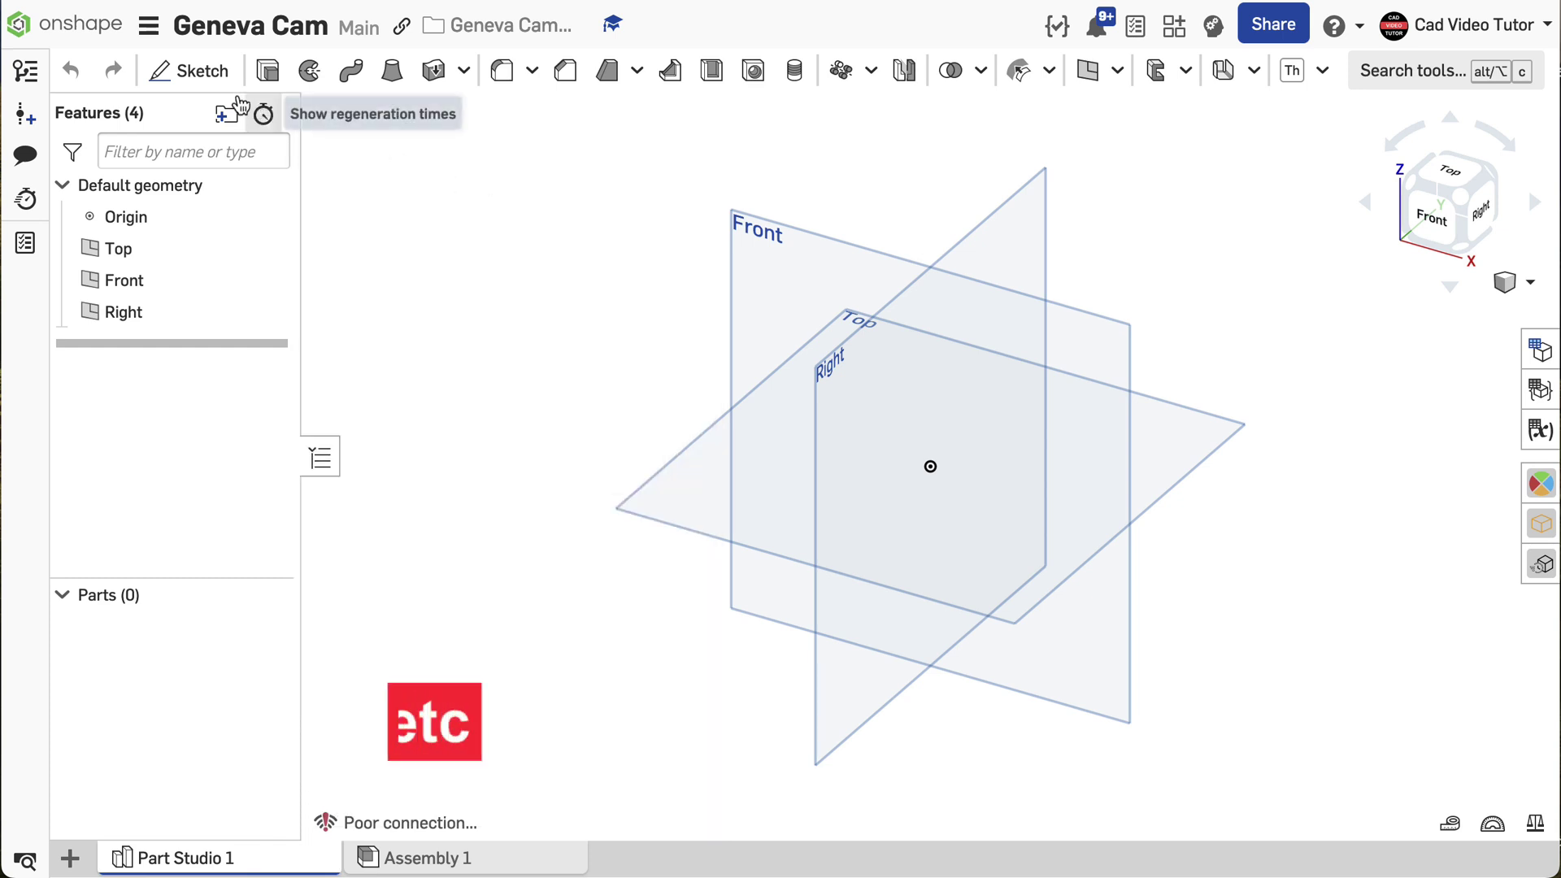
{"action": "left_click", "coordinate": [207, 75]}
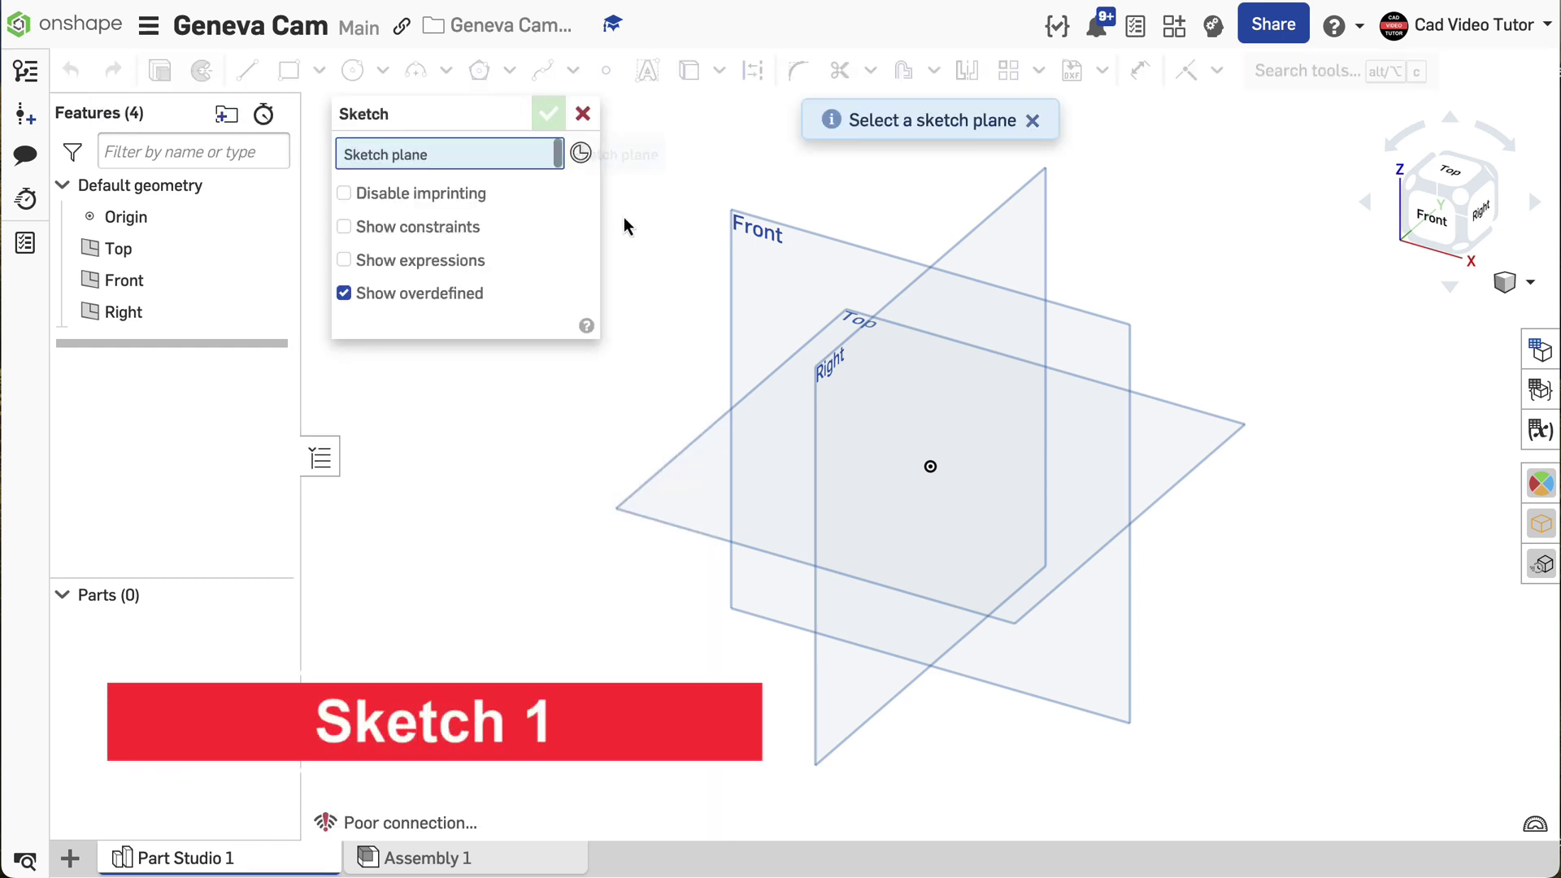
- On the Front plane, viewed normal with planes hidden, draw a Ø25 circle at the origin
{"action": "left_click", "coordinate": [766, 260]}
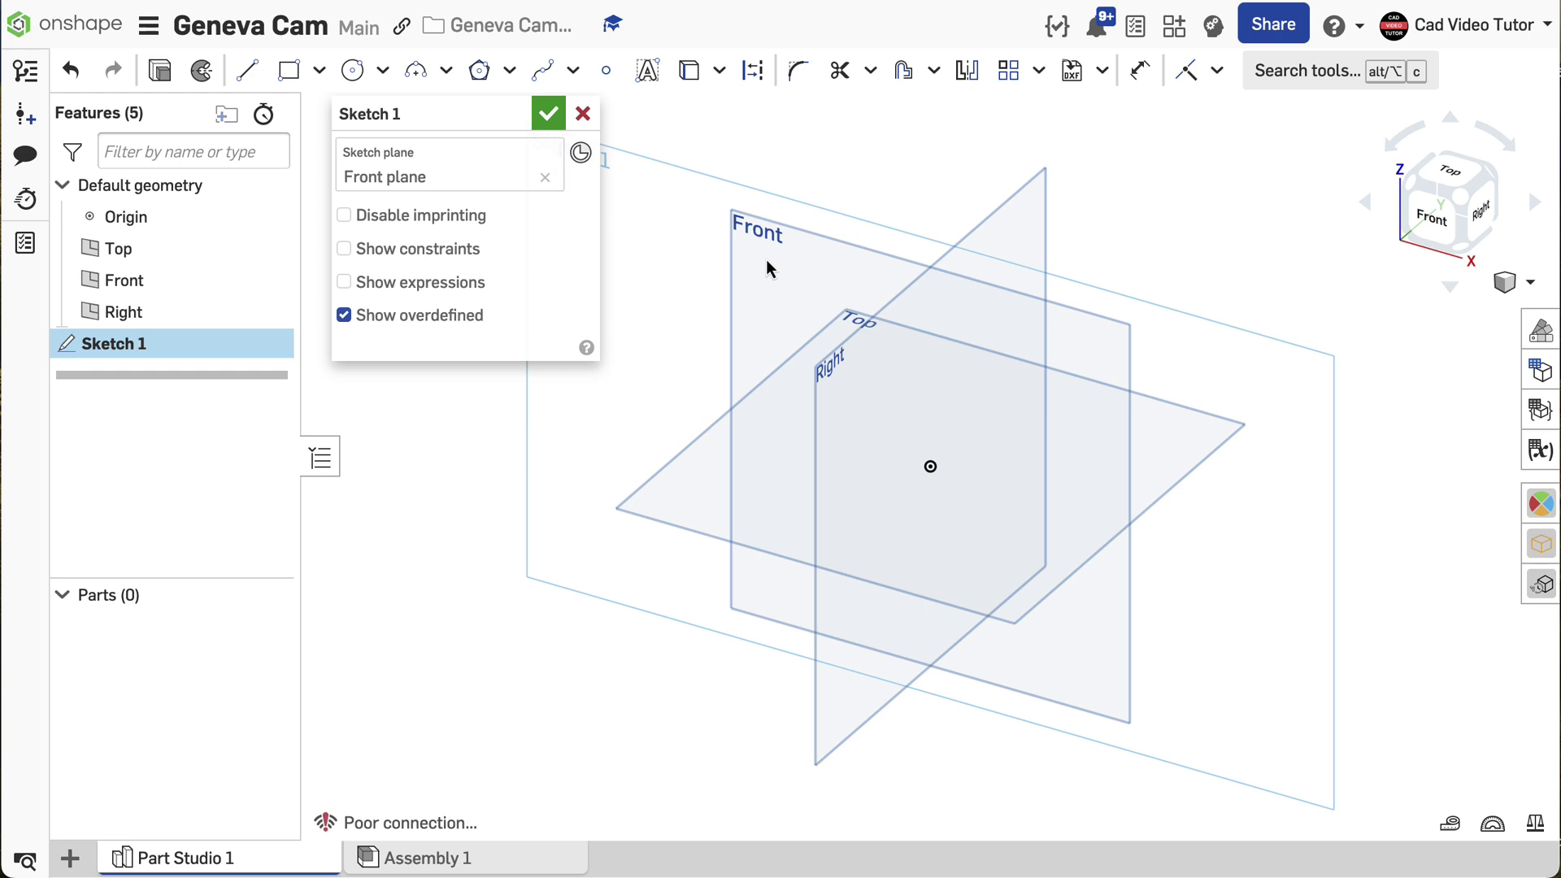
{"action": "key", "text": "n"}
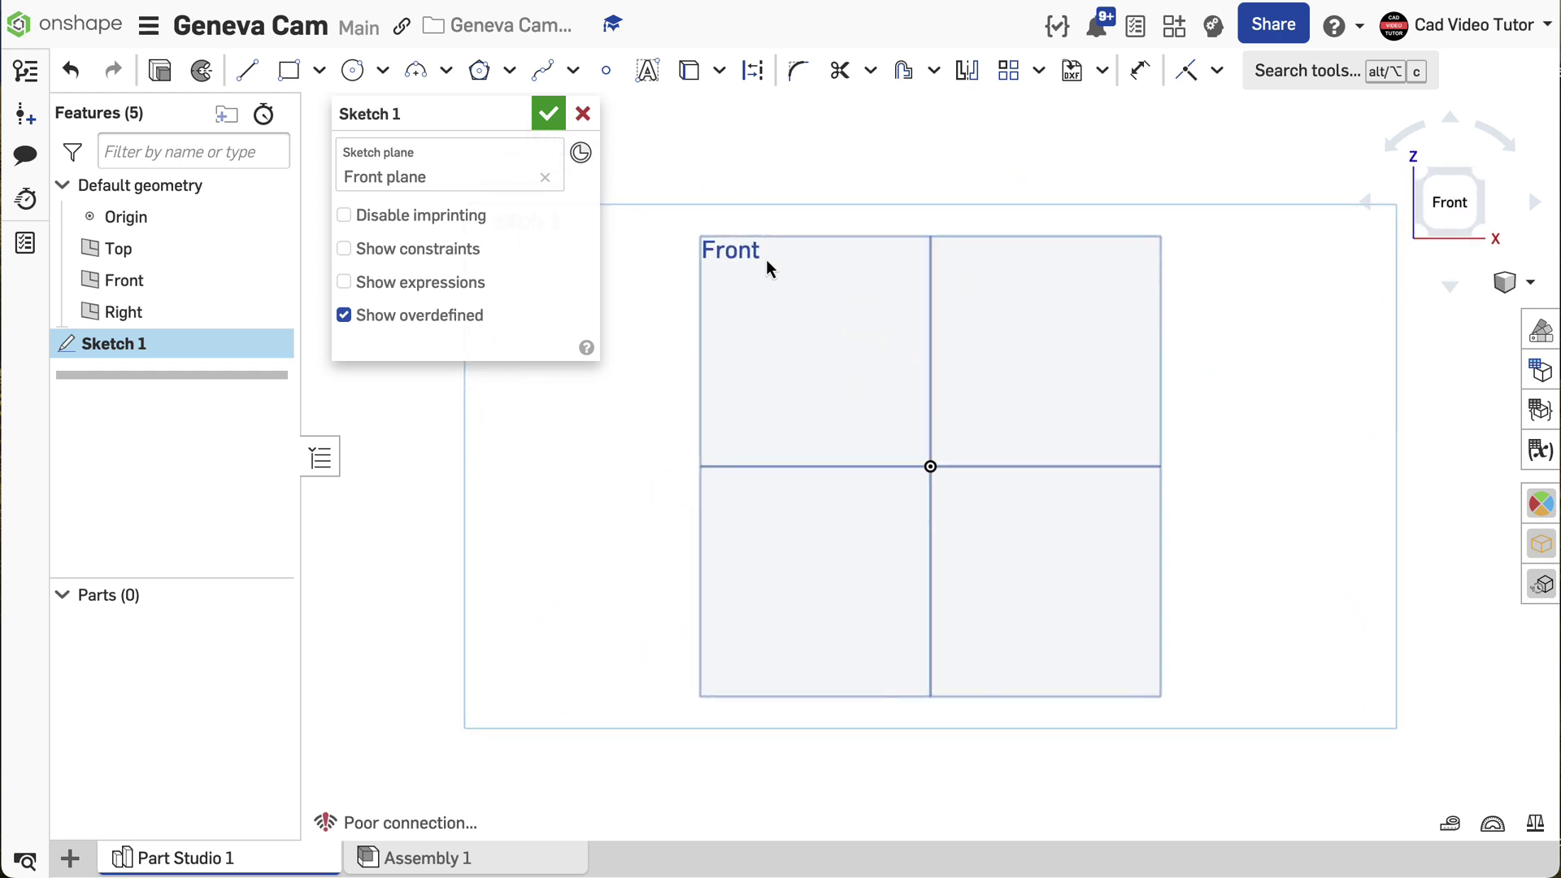
{"action": "key", "text": "p"}
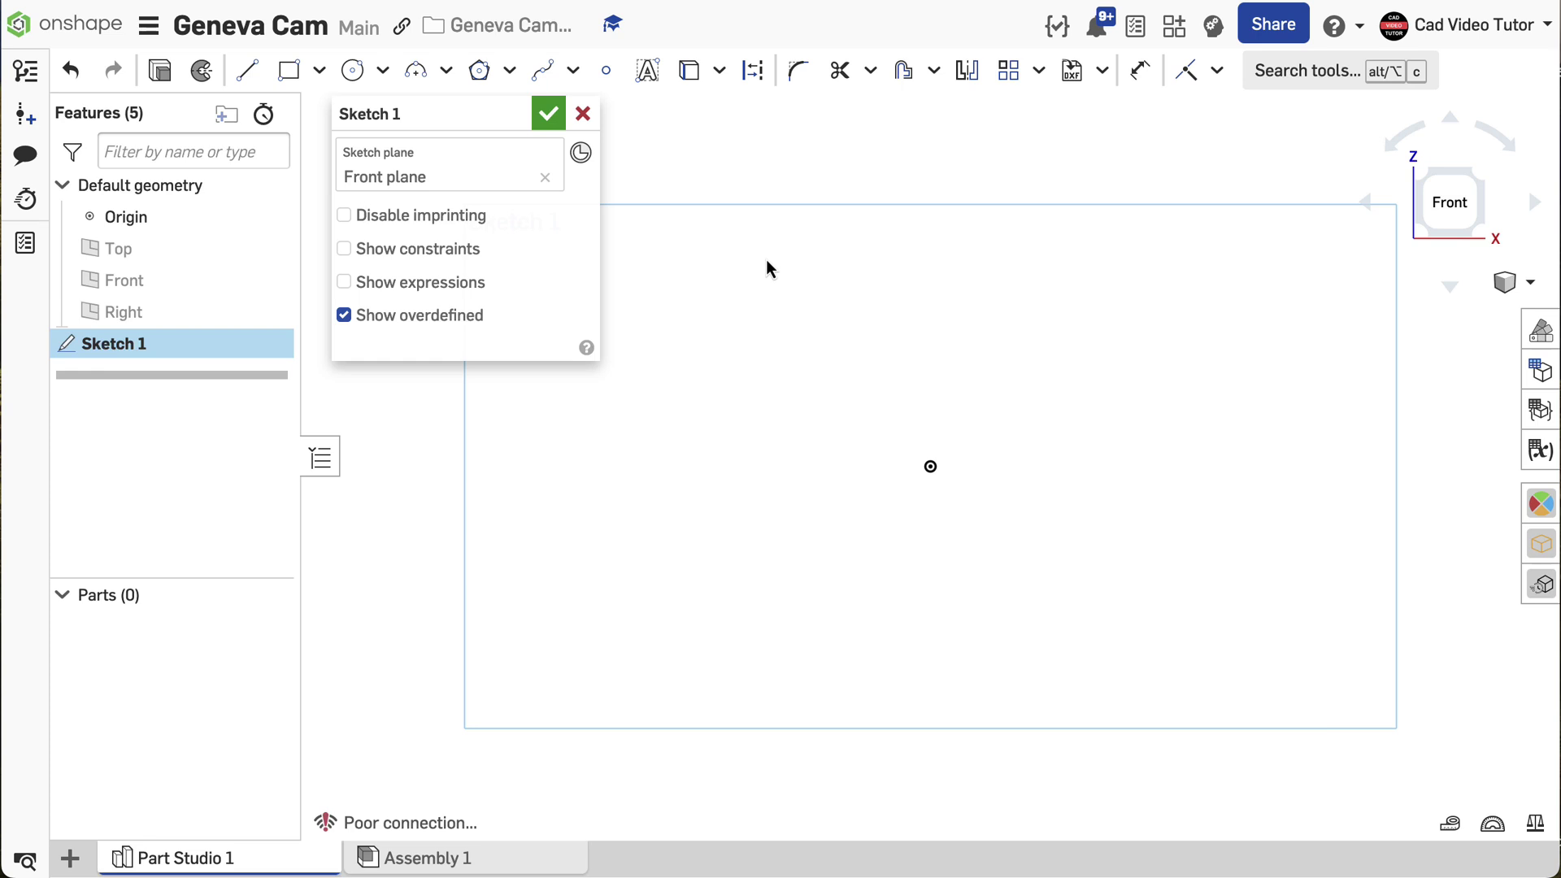
{"action": "left_click", "coordinate": [379, 74]}
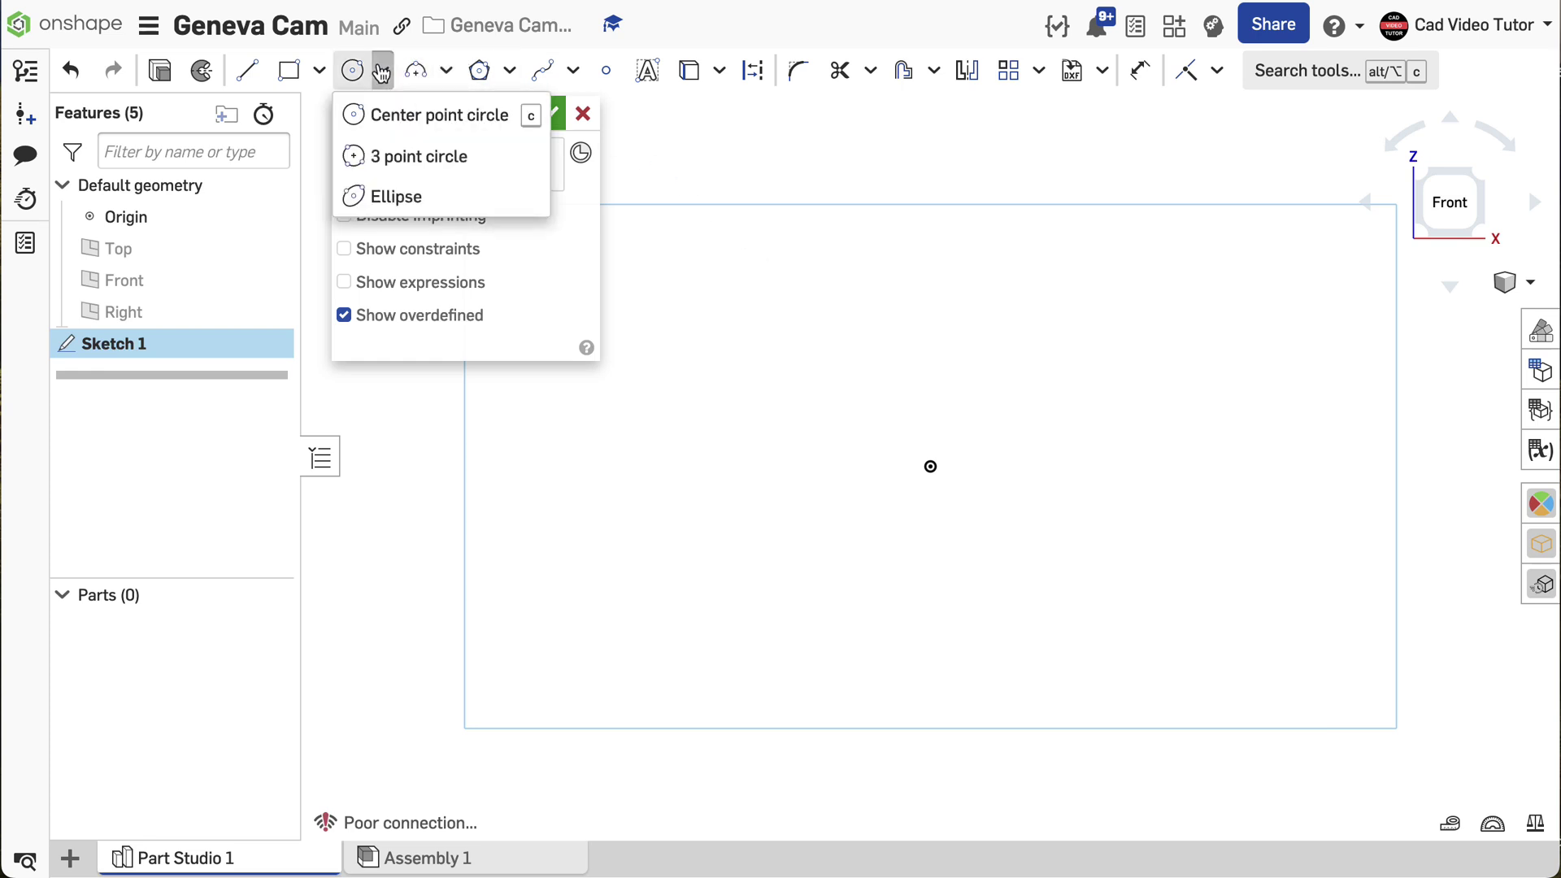
{"action": "left_click", "coordinate": [384, 114]}
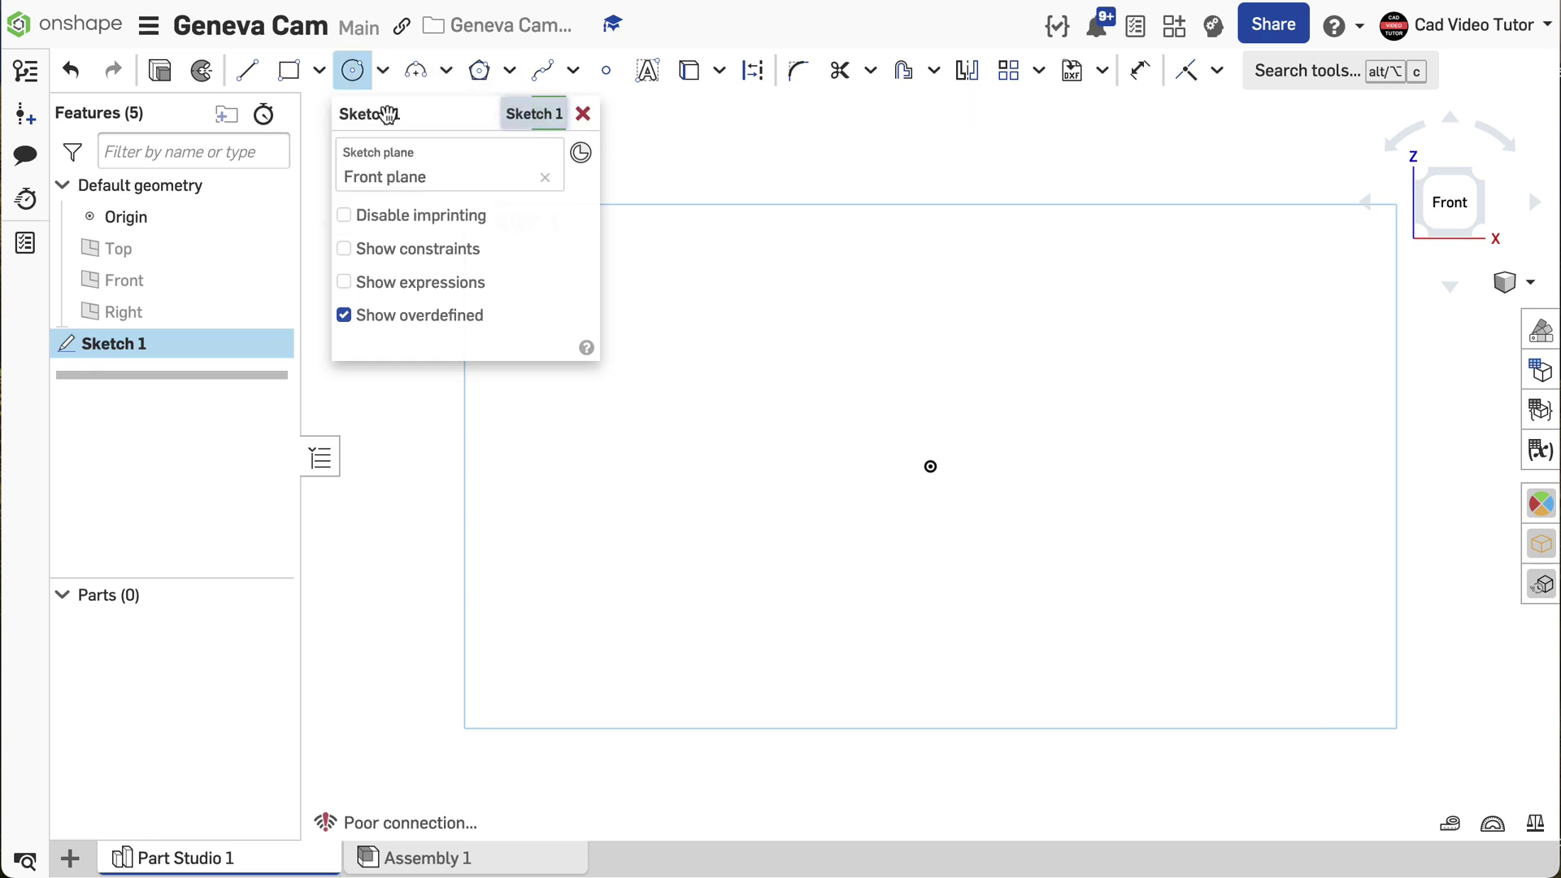
{"action": "left_click", "coordinate": [930, 466]}
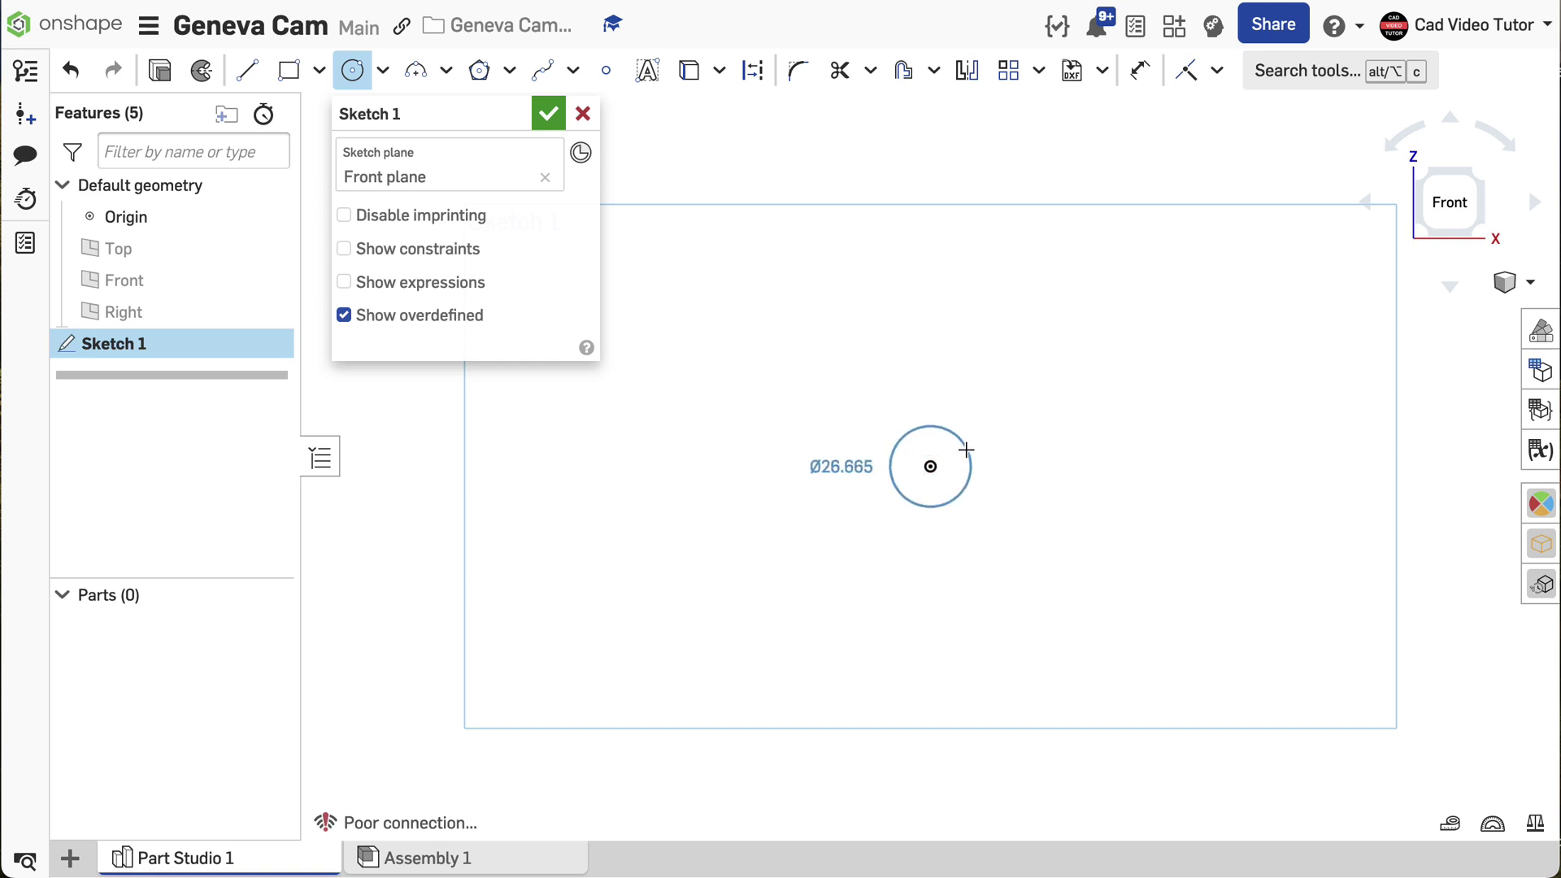
{"action": "left_click", "coordinate": [968, 446]}
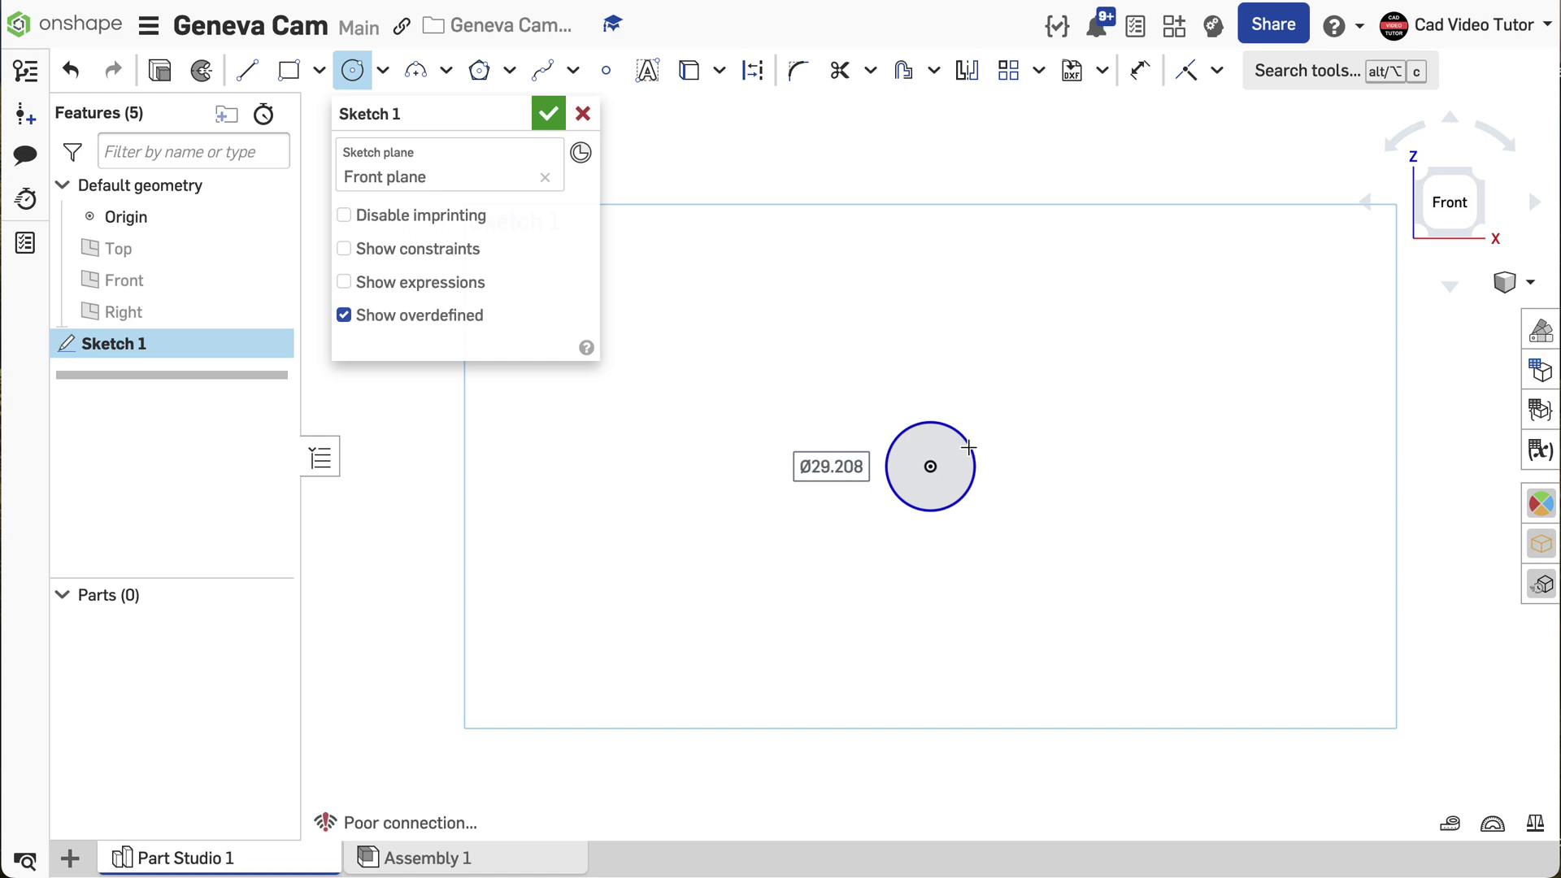
{"action": "type", "text": "25"}
{"action": "key", "text": "Return"}
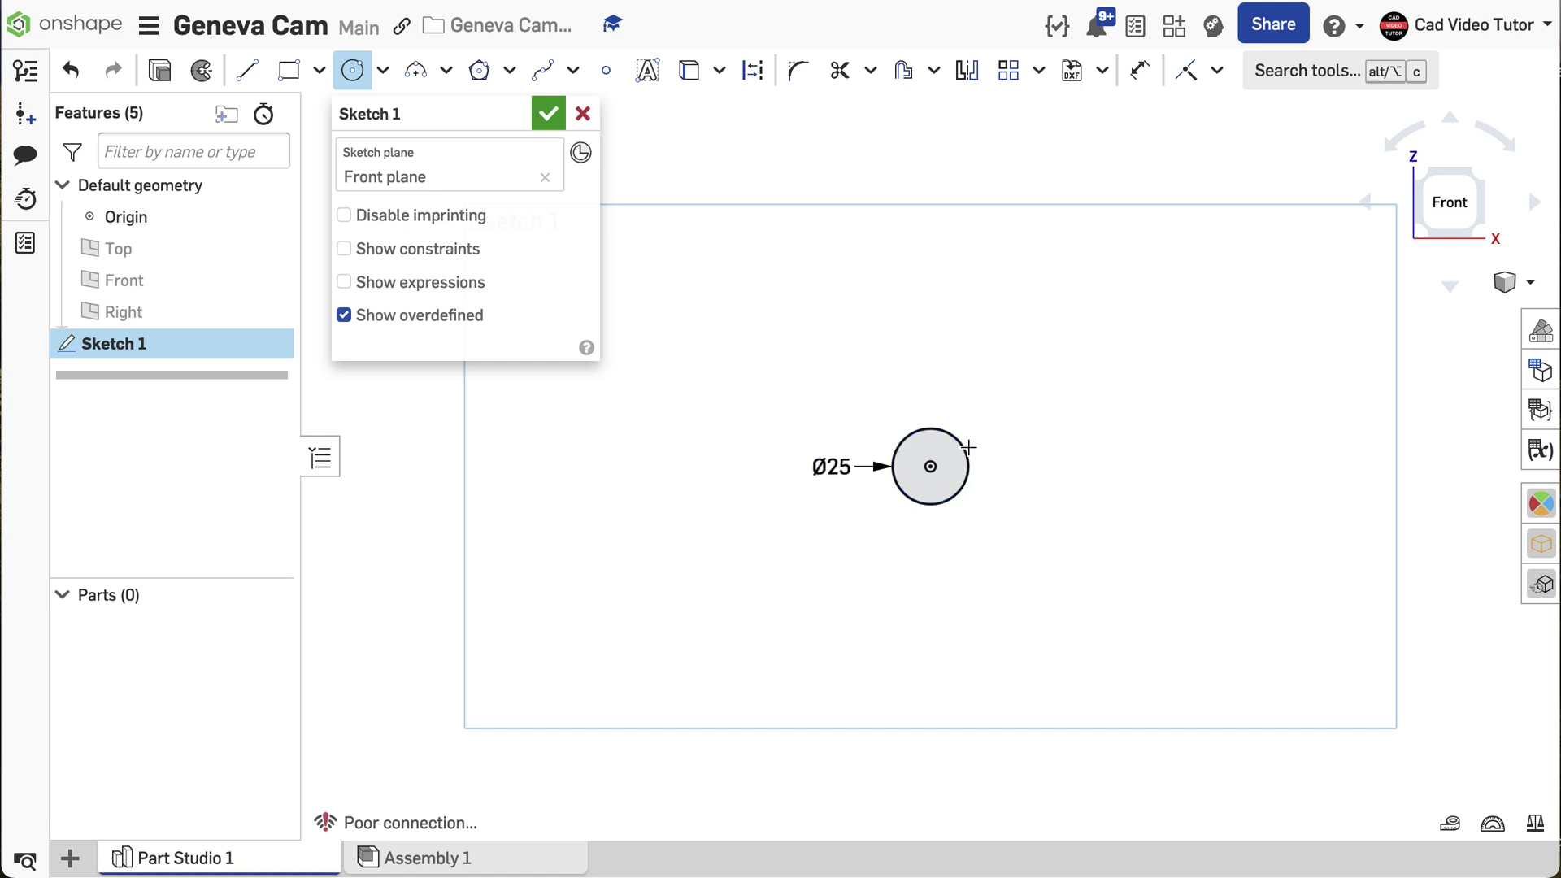
- Add concentric Ø45 and Ø150 circles at the origin and finish Sketch 1
{"action": "left_click", "coordinate": [930, 467]}
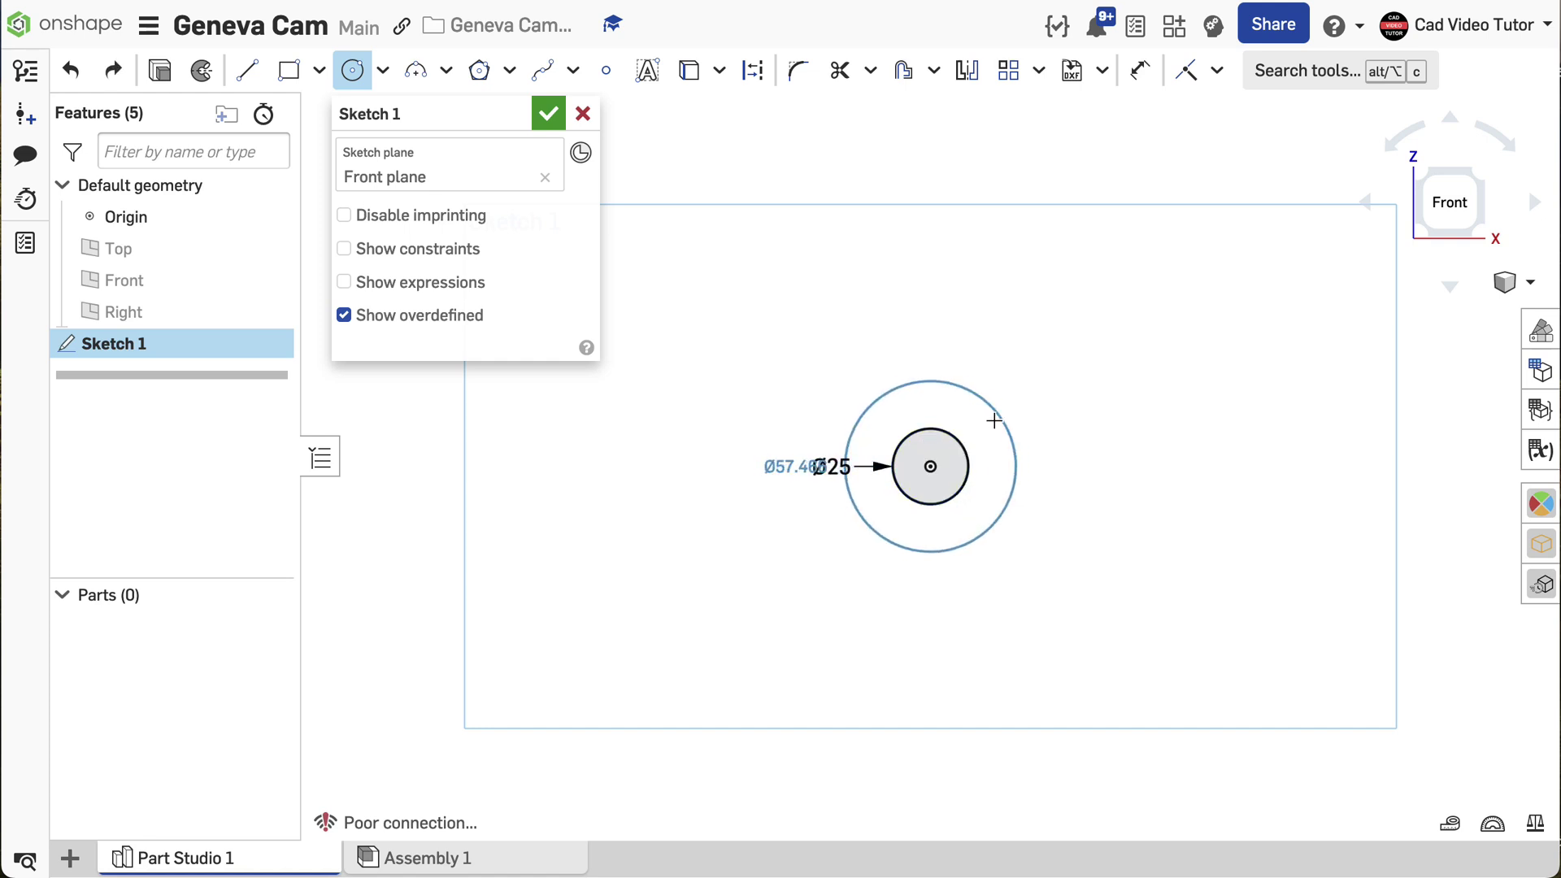
{"action": "left_click", "coordinate": [879, 400]}
{"action": "type", "text": "45"}
{"action": "key", "text": "Return"}
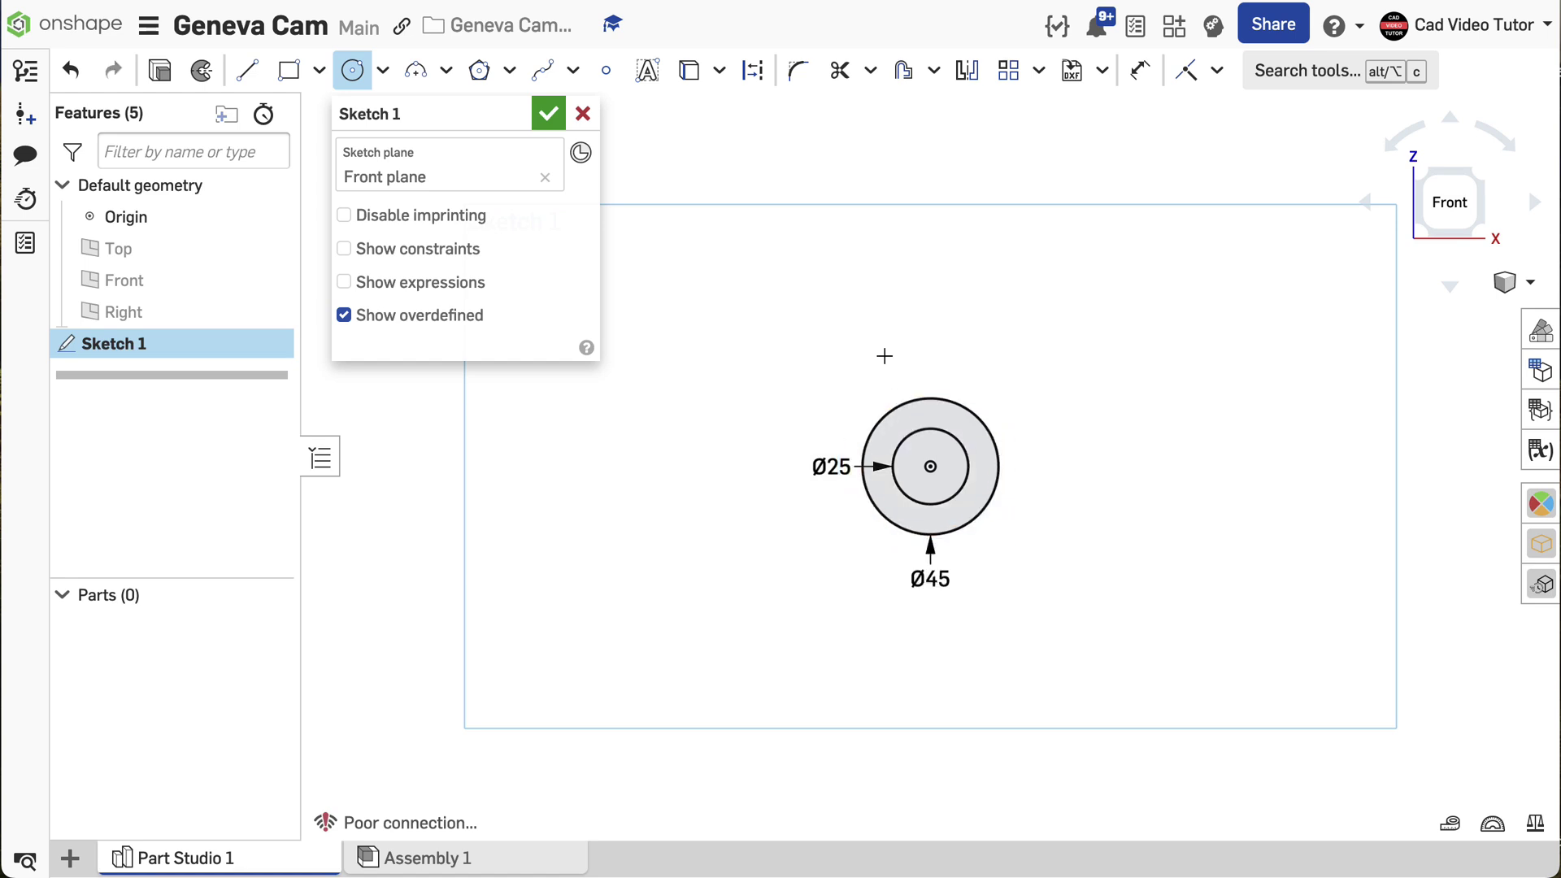
{"action": "left_click", "coordinate": [929, 466]}
{"action": "left_click", "coordinate": [1140, 395]}
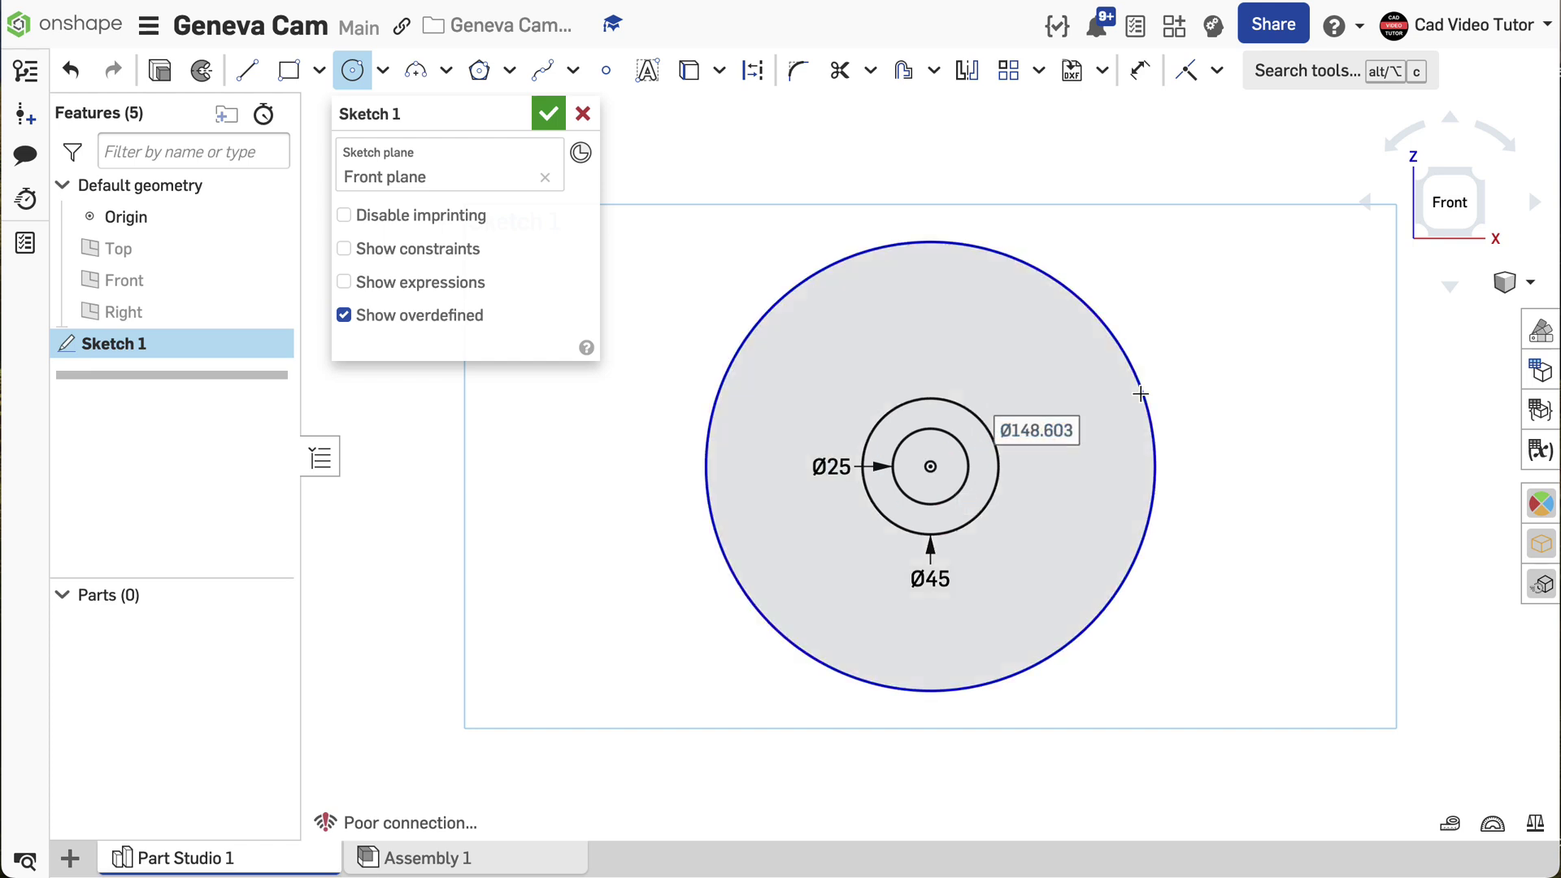
{"action": "type", "text": "150"}
{"action": "key", "text": "Return"}
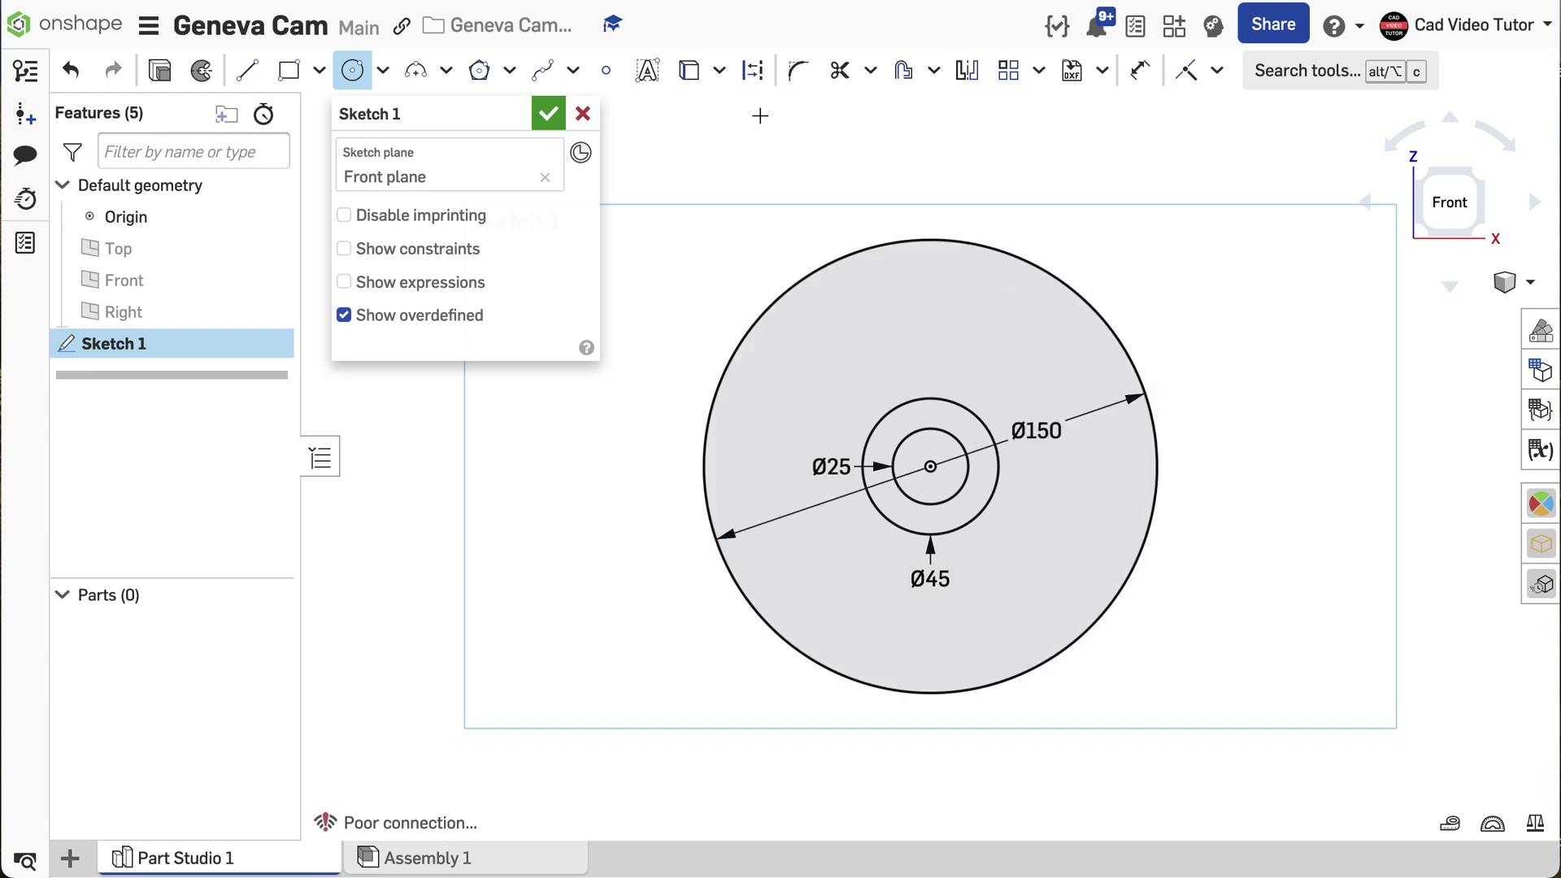
{"action": "left_click", "coordinate": [558, 116]}
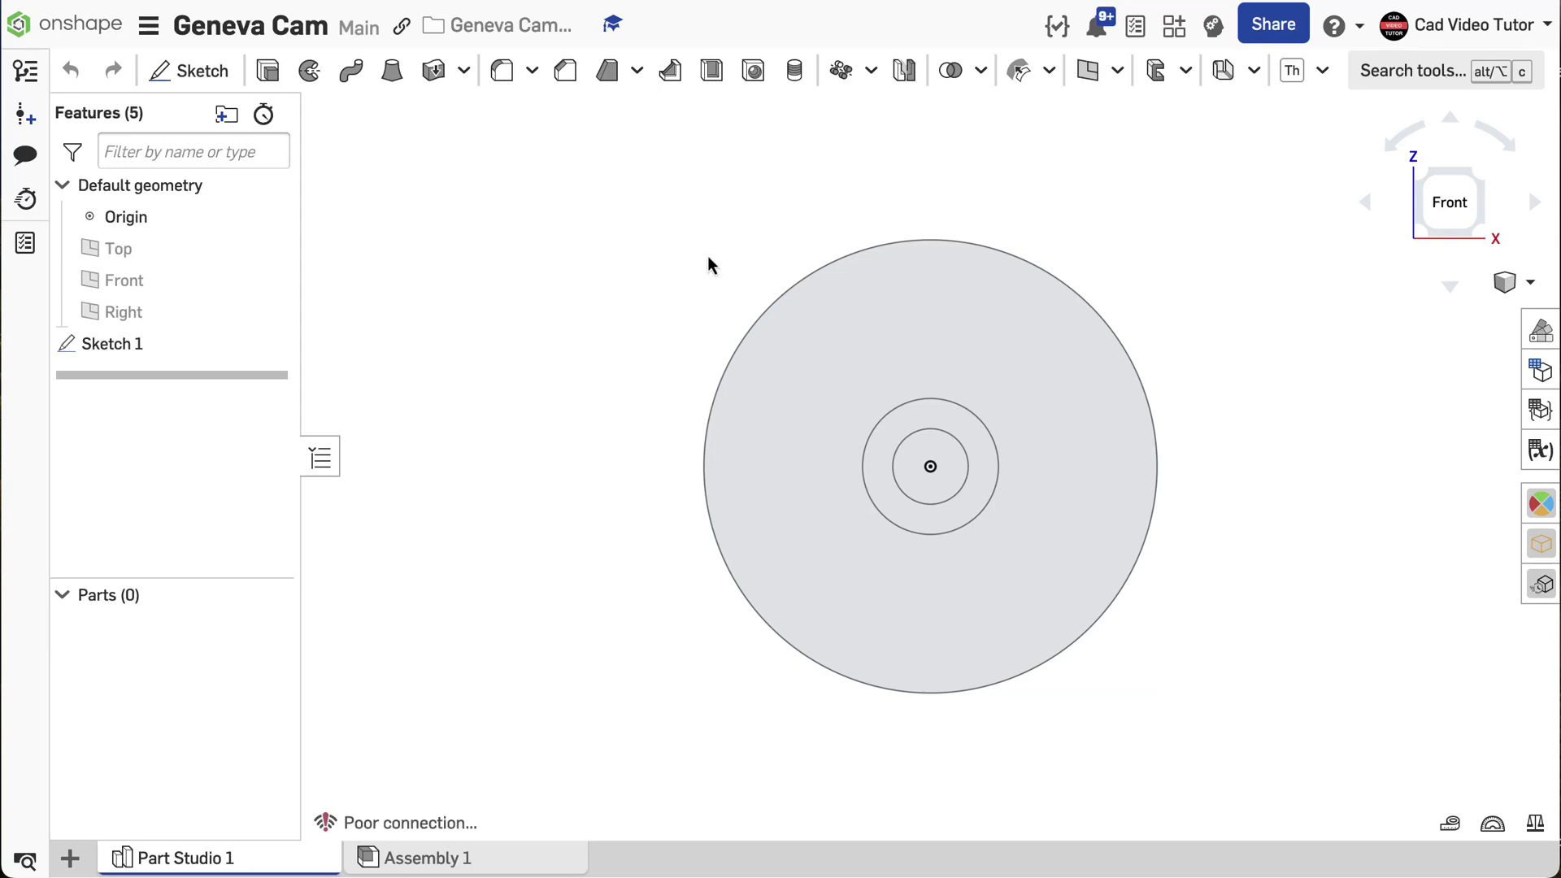
- In isometric view, extrude the Sketch 1 ring region 4 mm deep to create Part 1
{"action": "right_click", "coordinate": [576, 255]}
{"action": "mouse_move", "coordinate": [602, 316]}
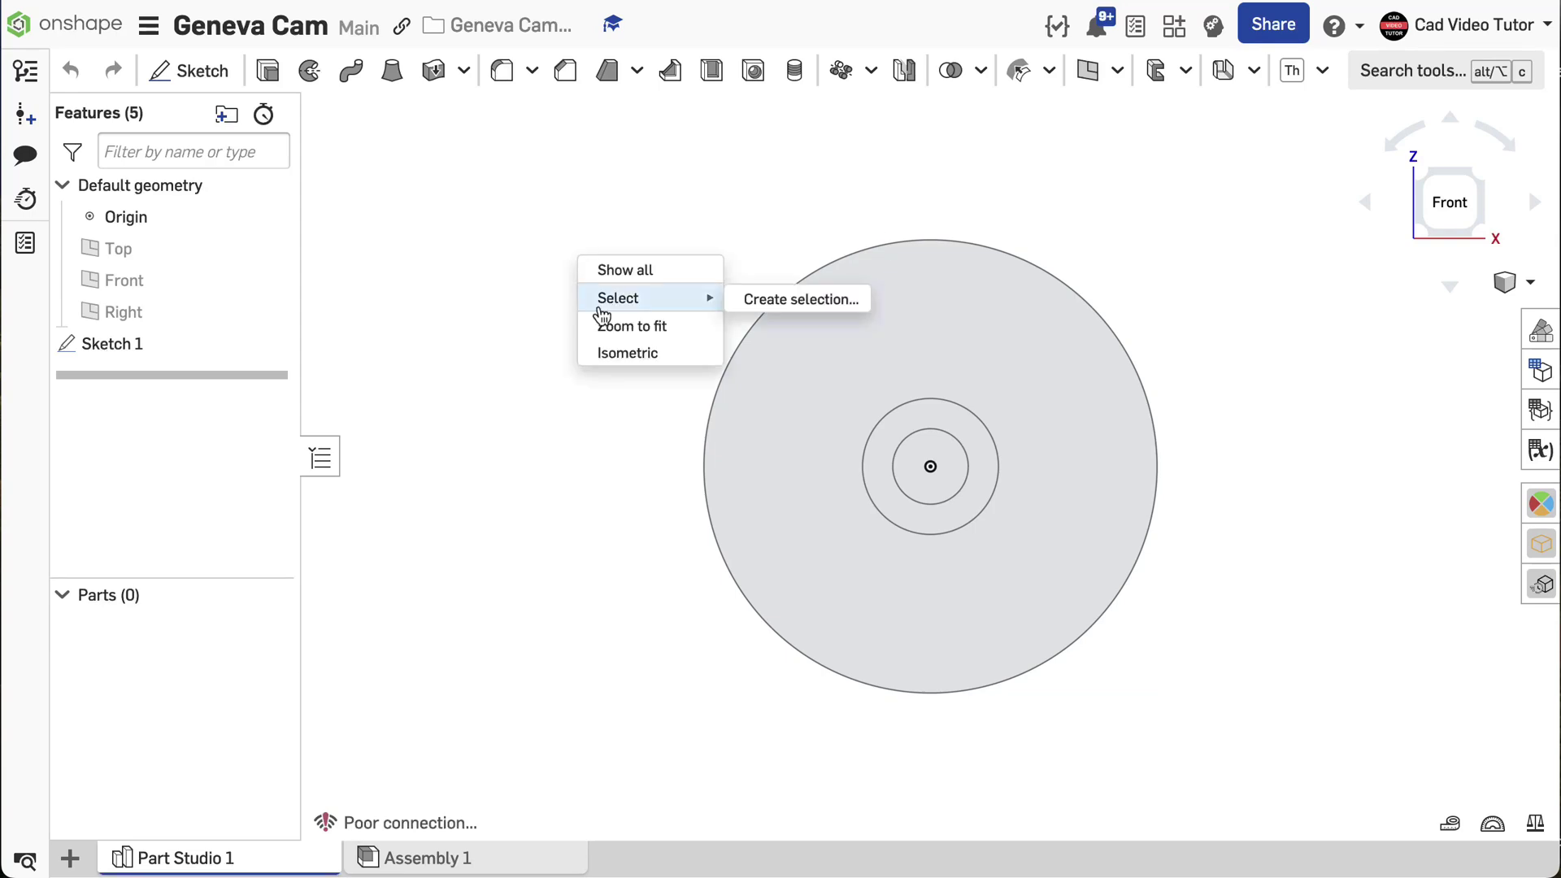
{"action": "left_click", "coordinate": [598, 355]}
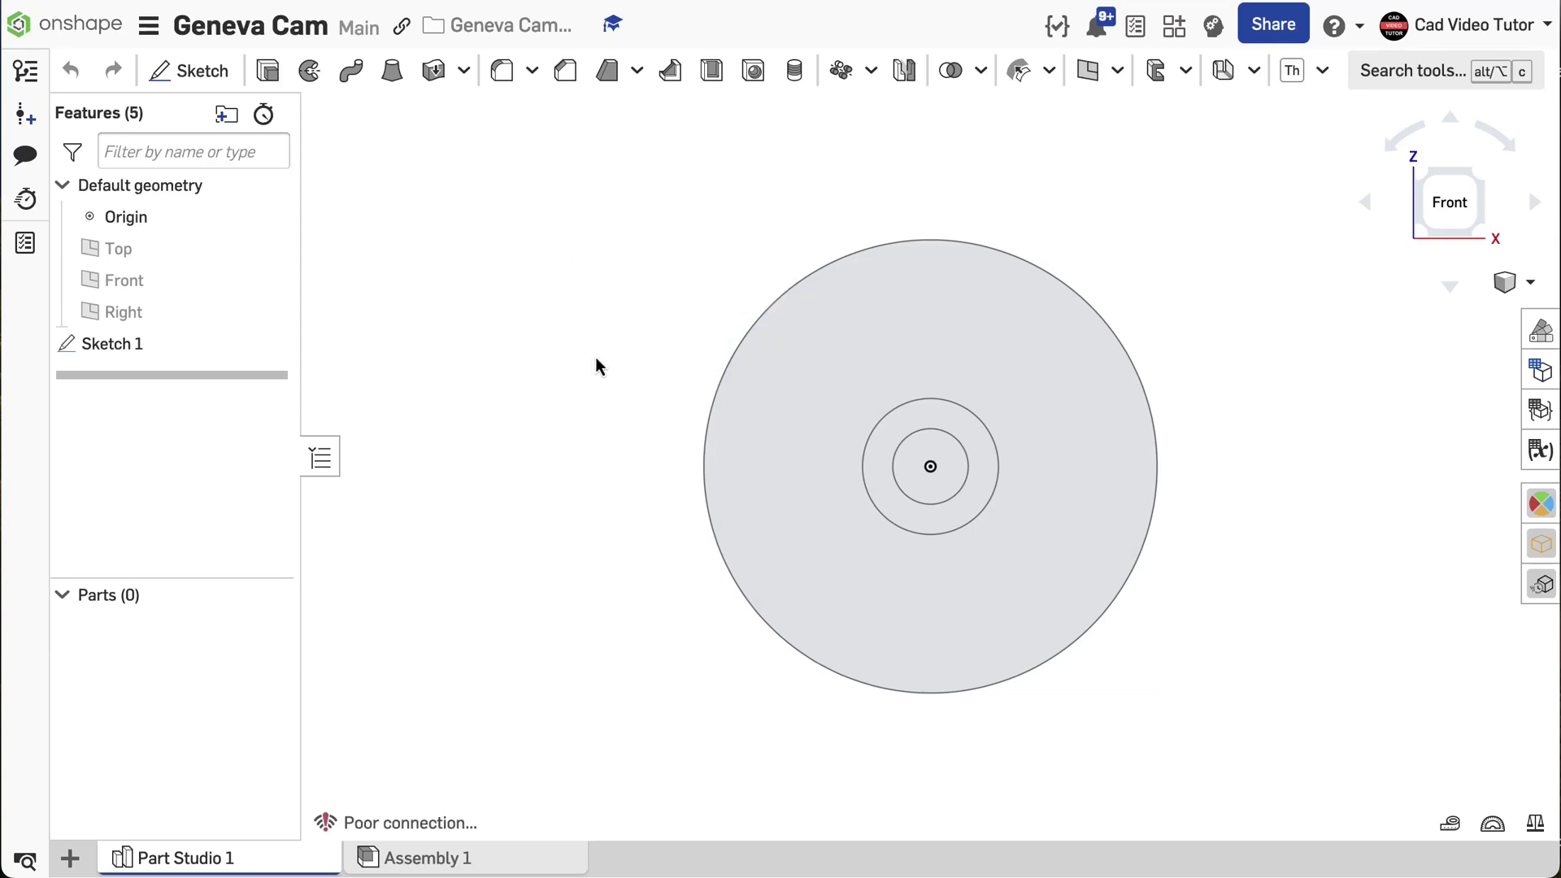
{"action": "left_click", "coordinate": [267, 72]}
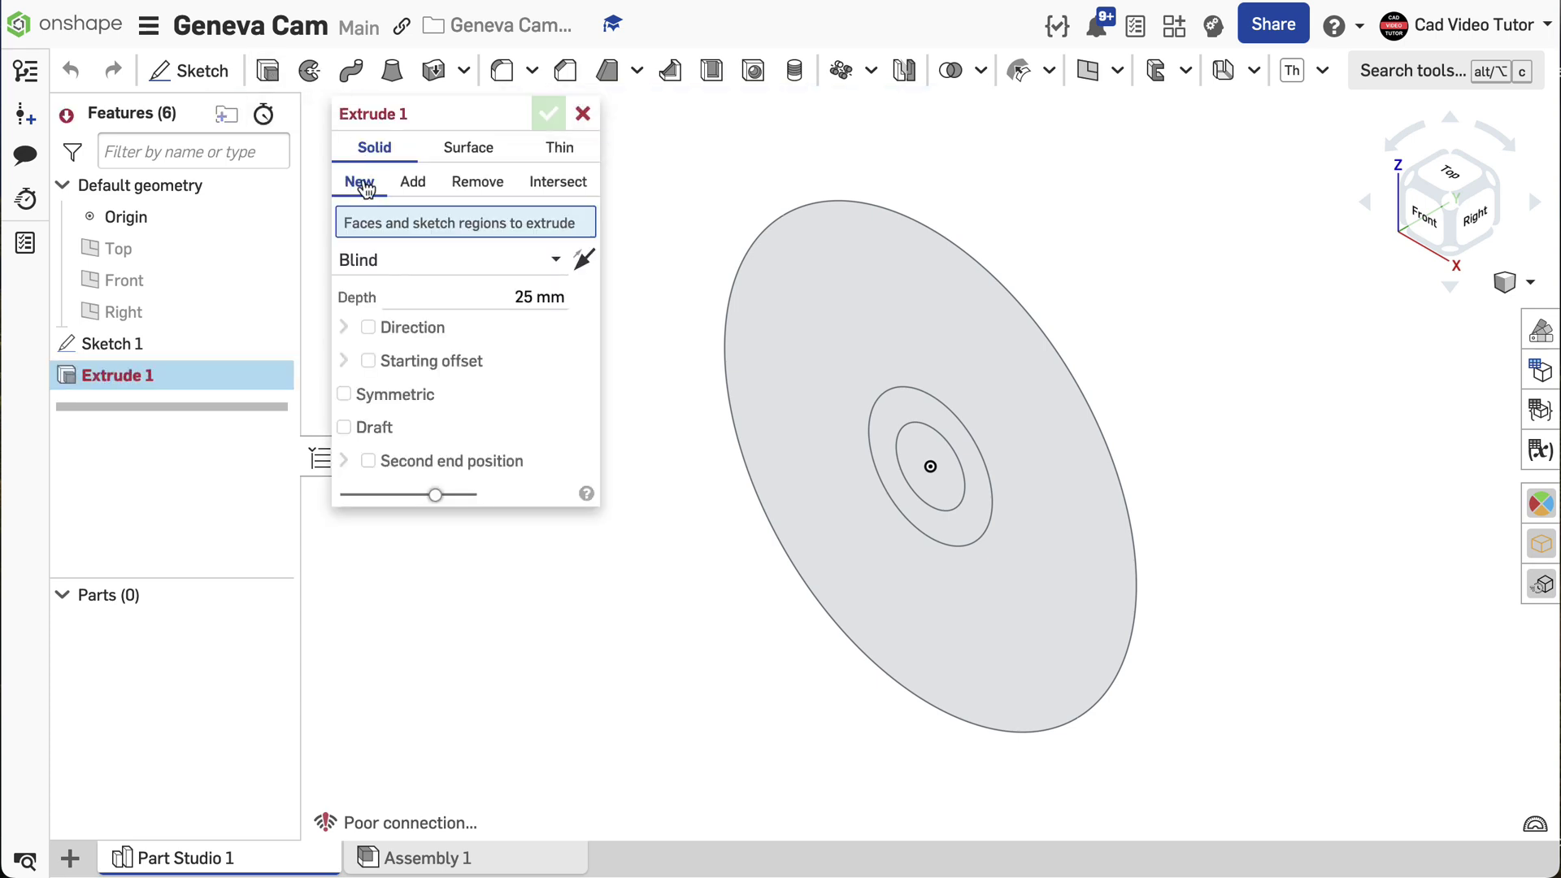
{"action": "left_click", "coordinate": [783, 261]}
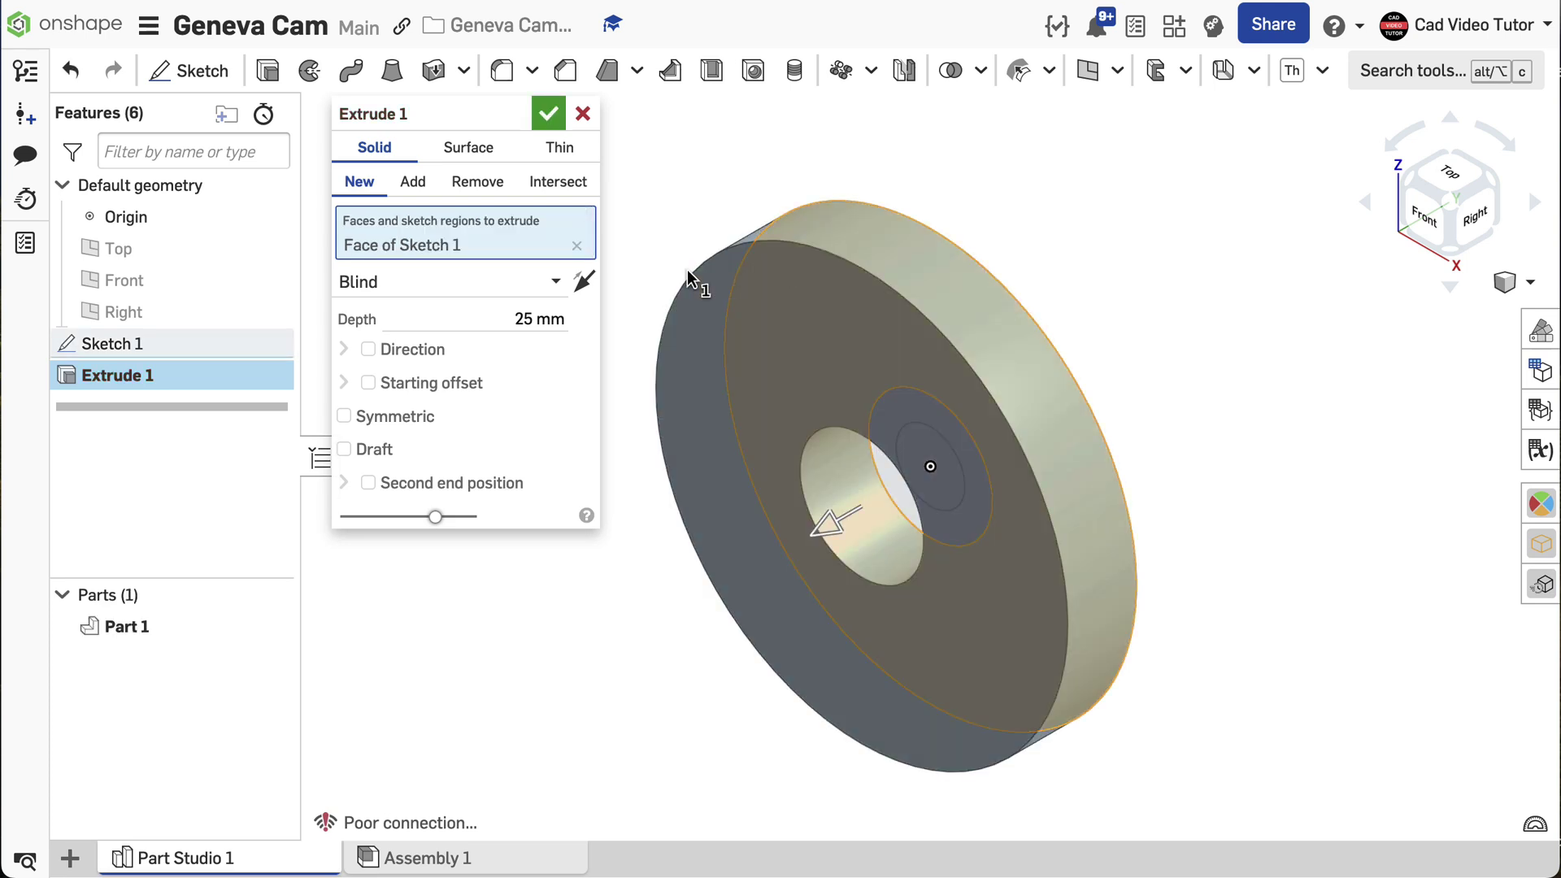
{"action": "left_click", "coordinate": [525, 313]}
{"action": "key", "text": "BackSpace"}
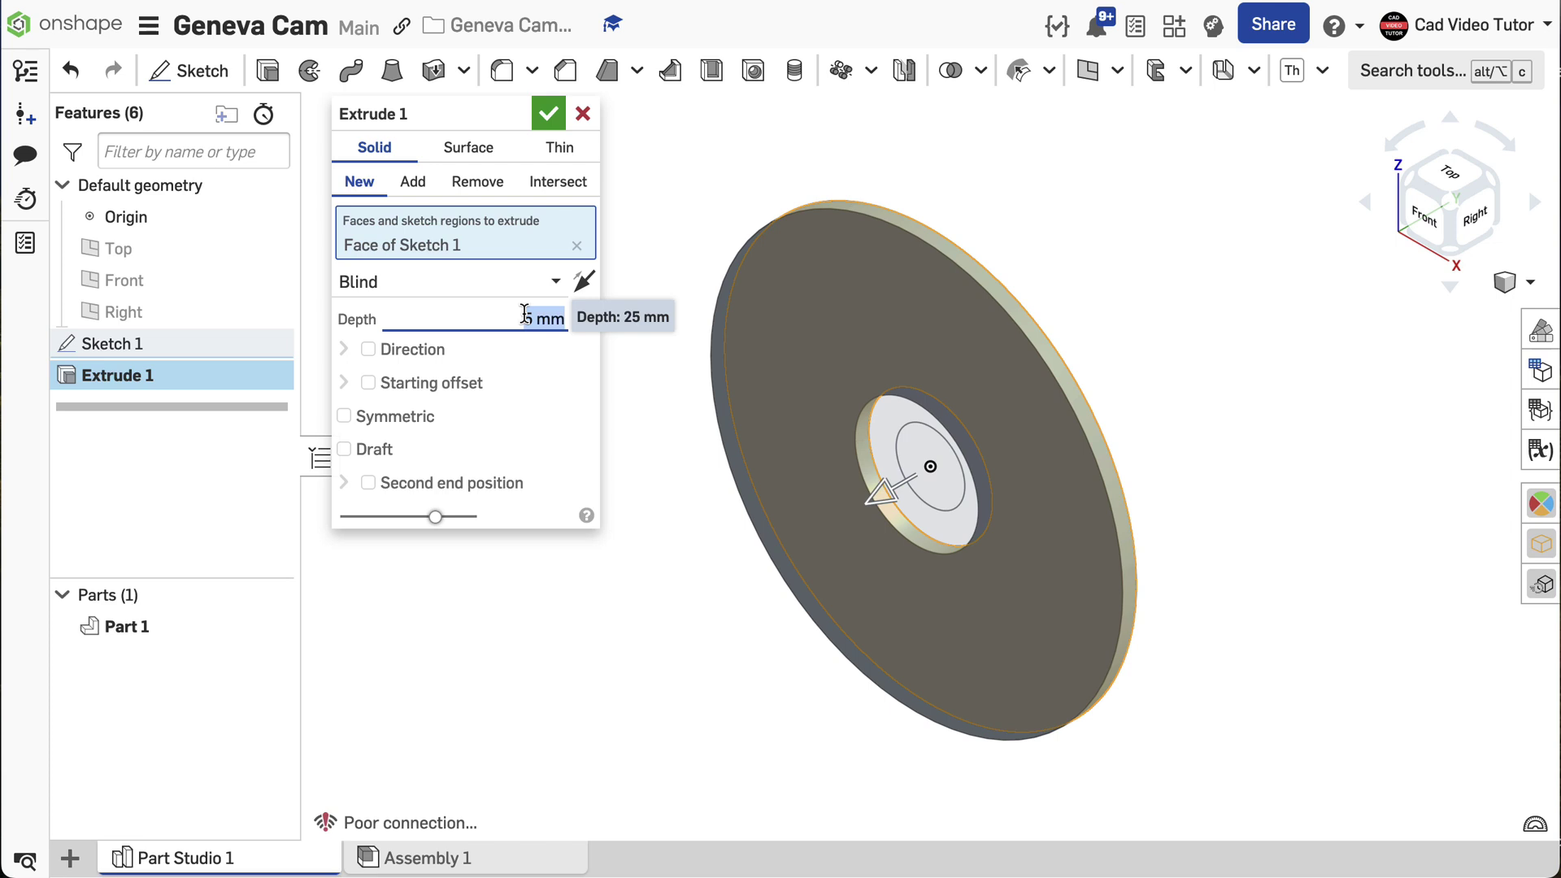
{"action": "key", "text": "Delete"}
{"action": "type", "text": "4"}
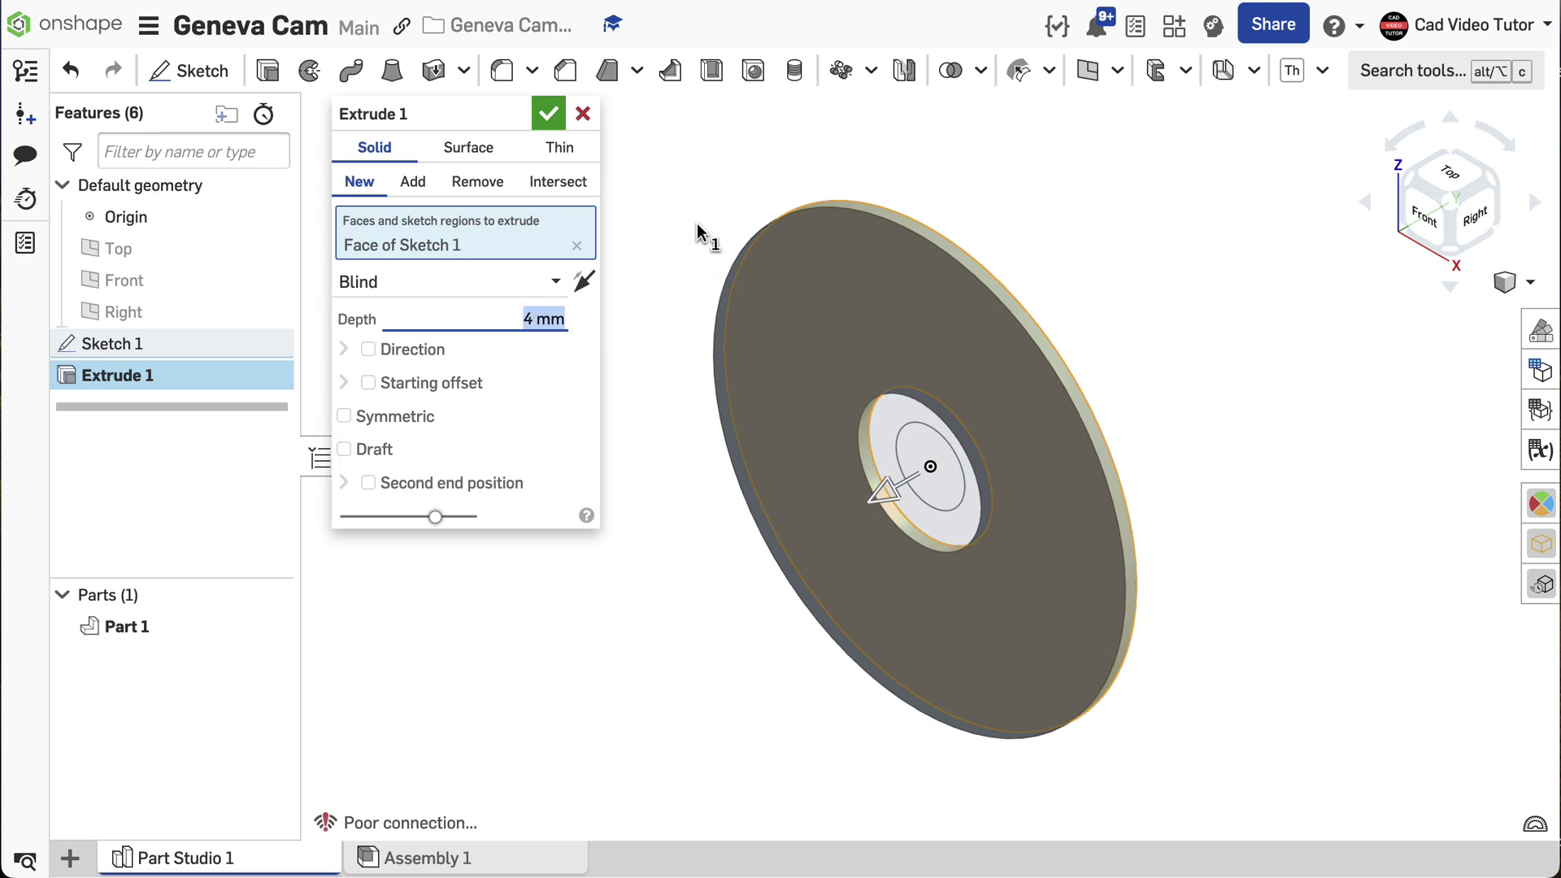
{"action": "left_click", "coordinate": [548, 115]}
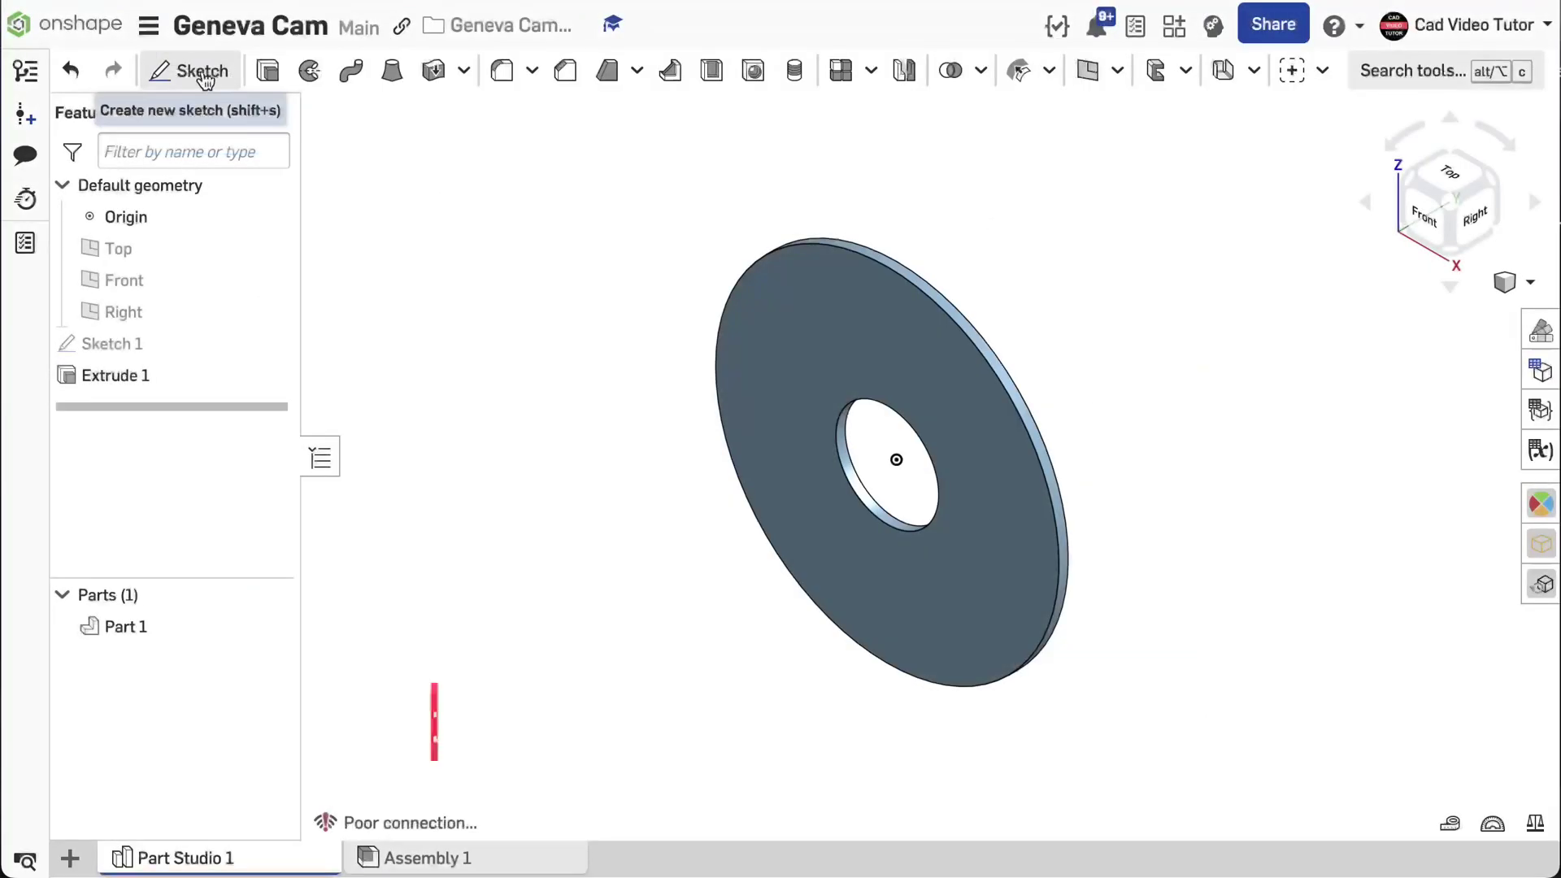
- Start Sketch 2 on the disc's front face with a Ø75 construction circle at the origin
{"action": "left_click", "coordinate": [203, 75]}
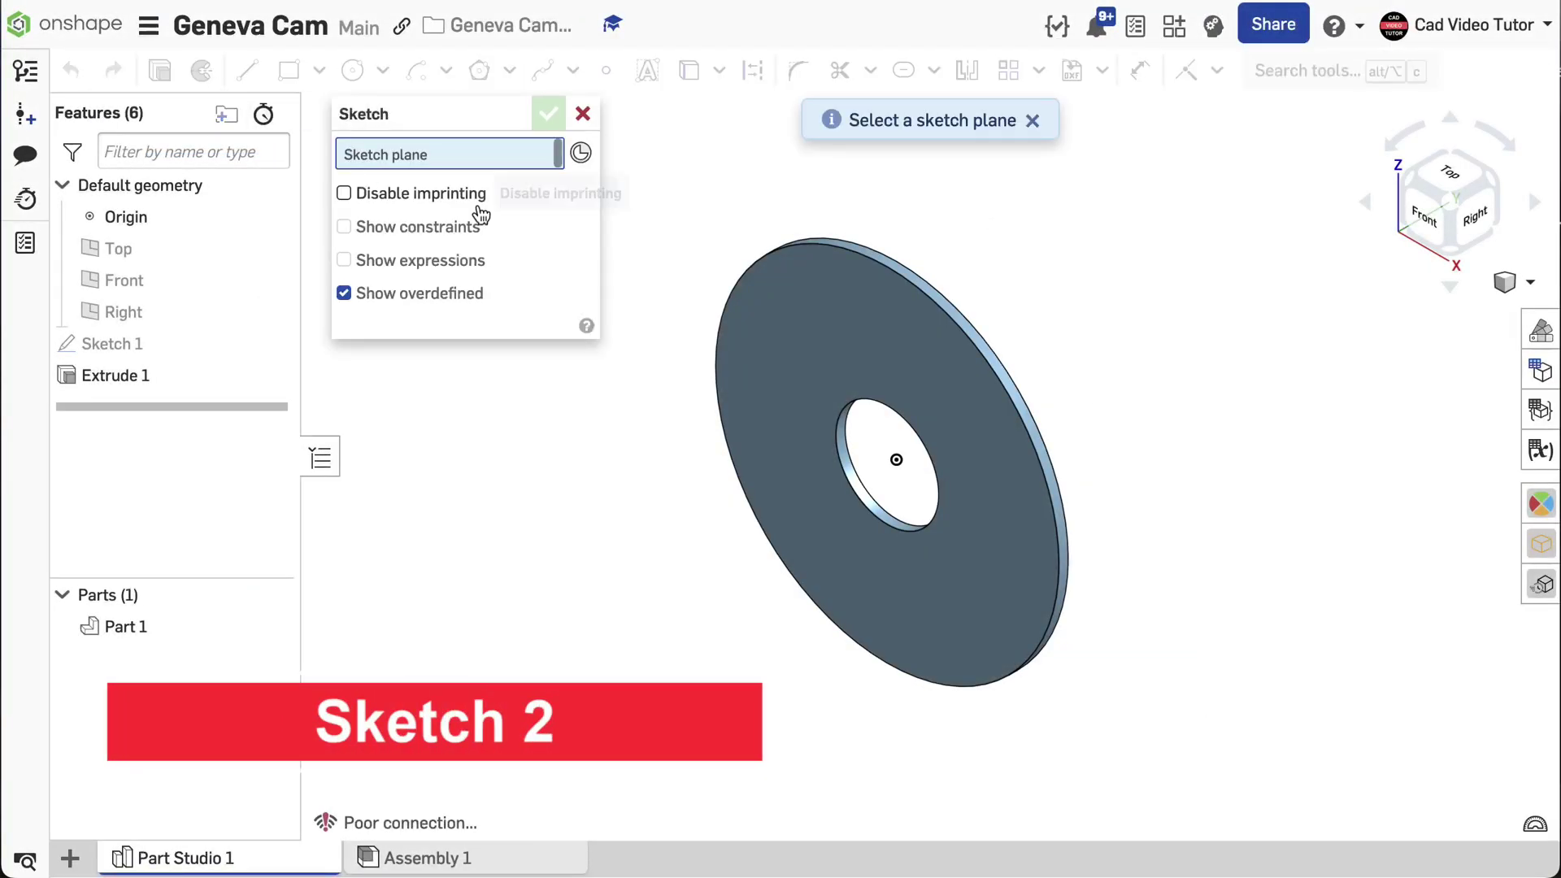
{"action": "left_click", "coordinate": [801, 306]}
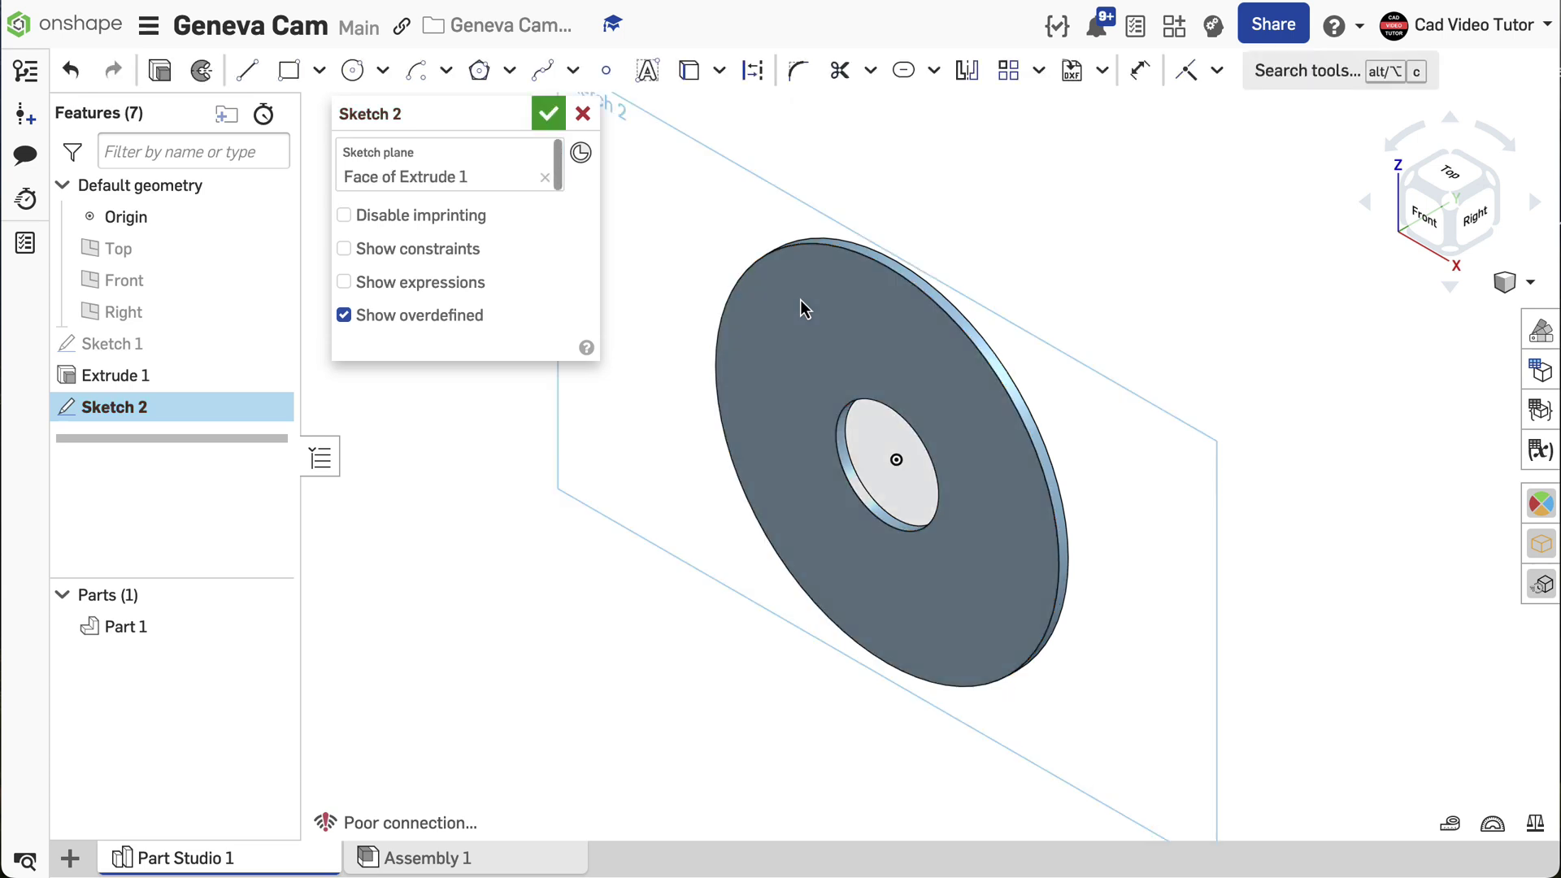
{"action": "key", "text": "n"}
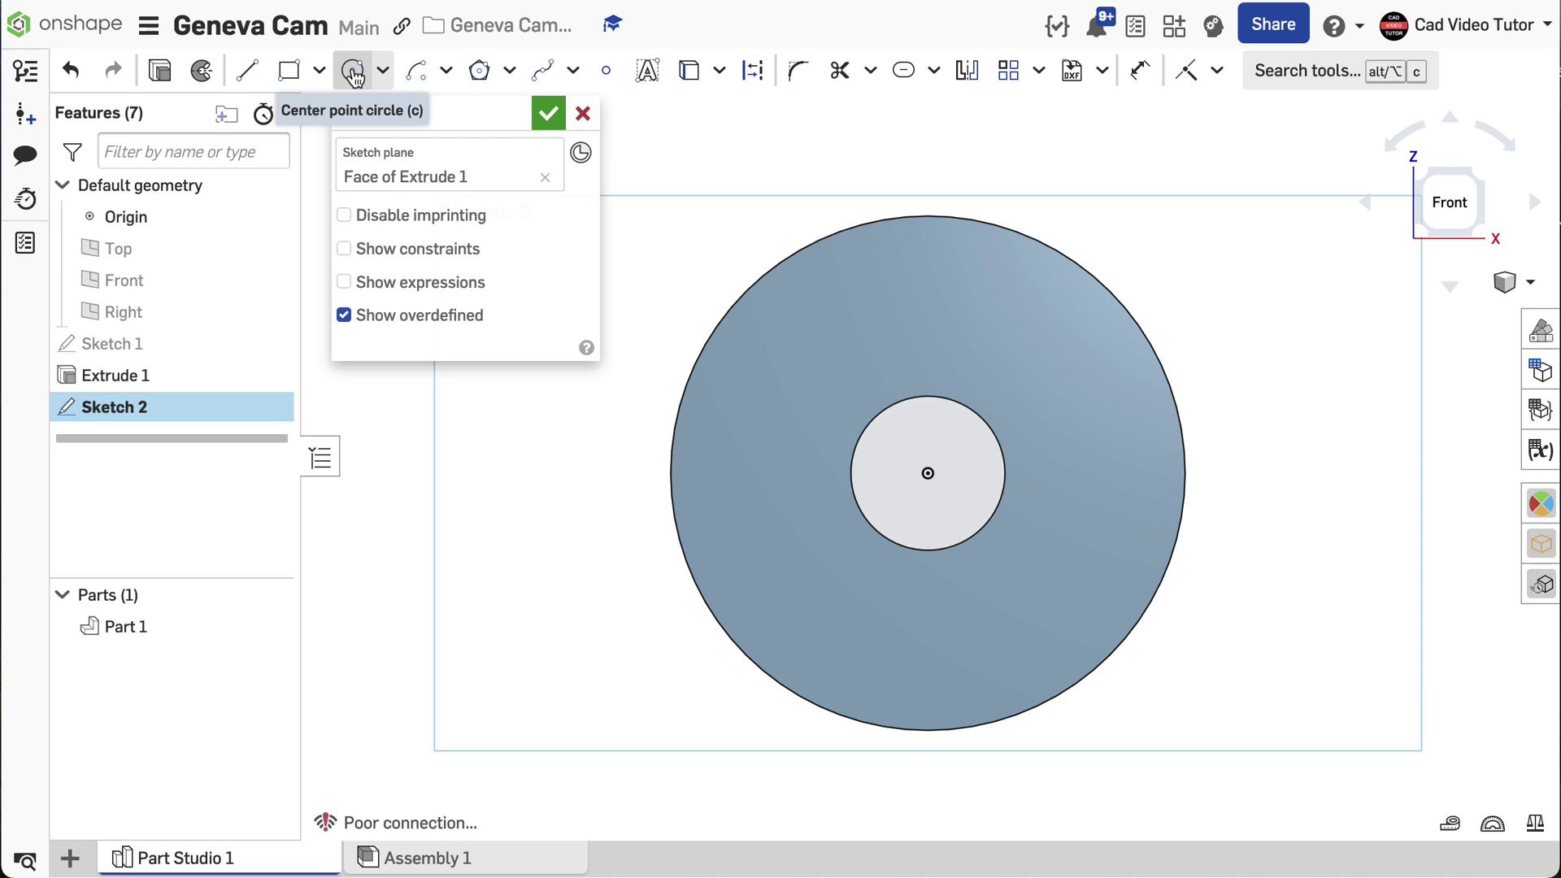
{"action": "left_click", "coordinate": [354, 75]}
{"action": "left_click", "coordinate": [758, 77]}
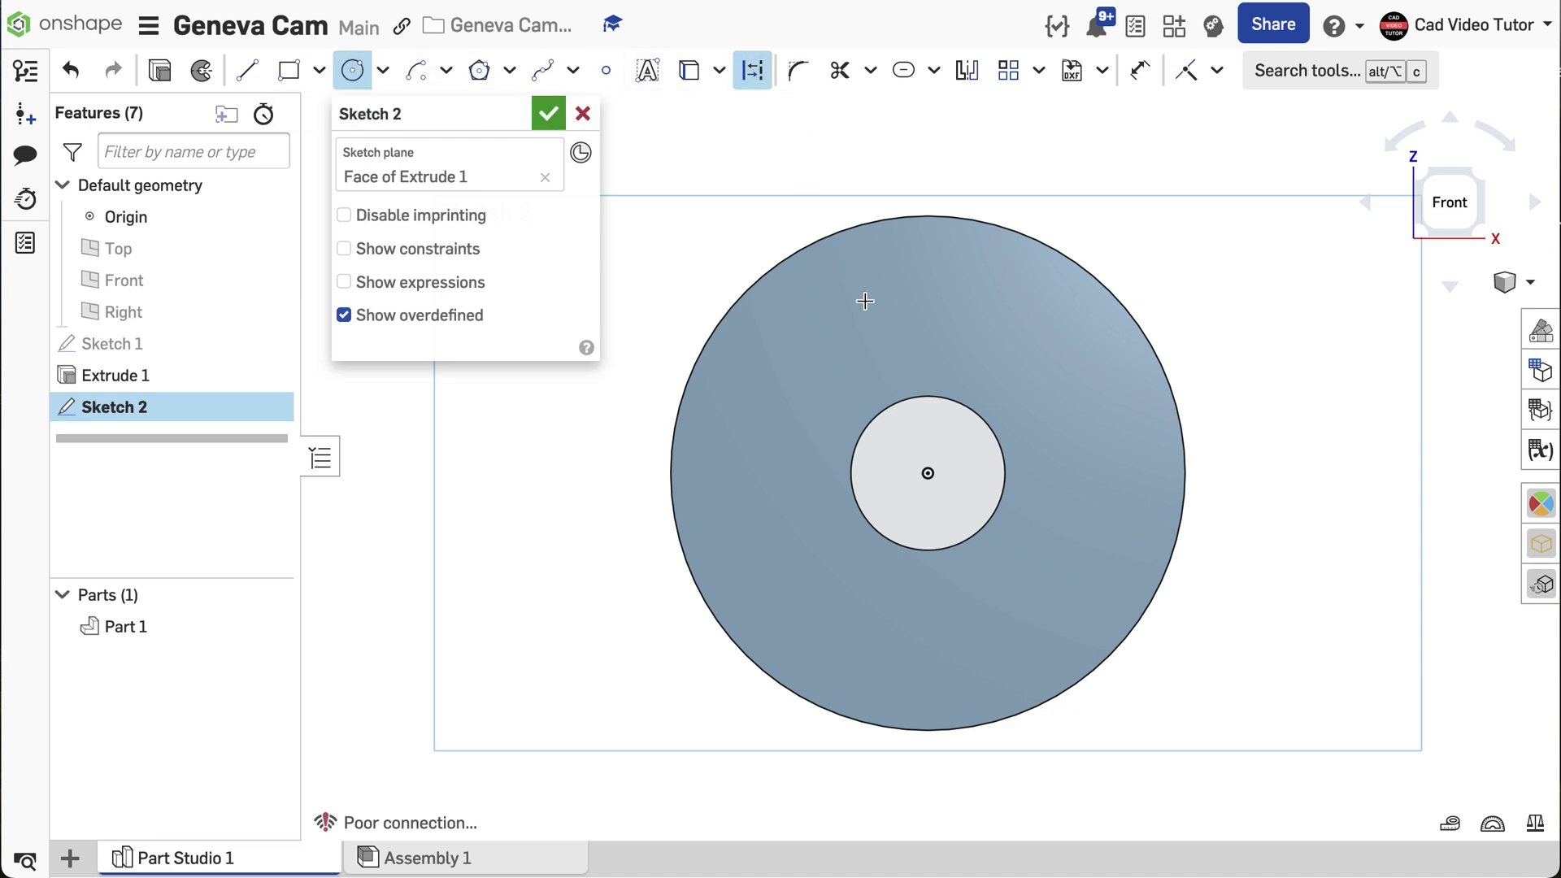
{"action": "left_click", "coordinate": [927, 473]}
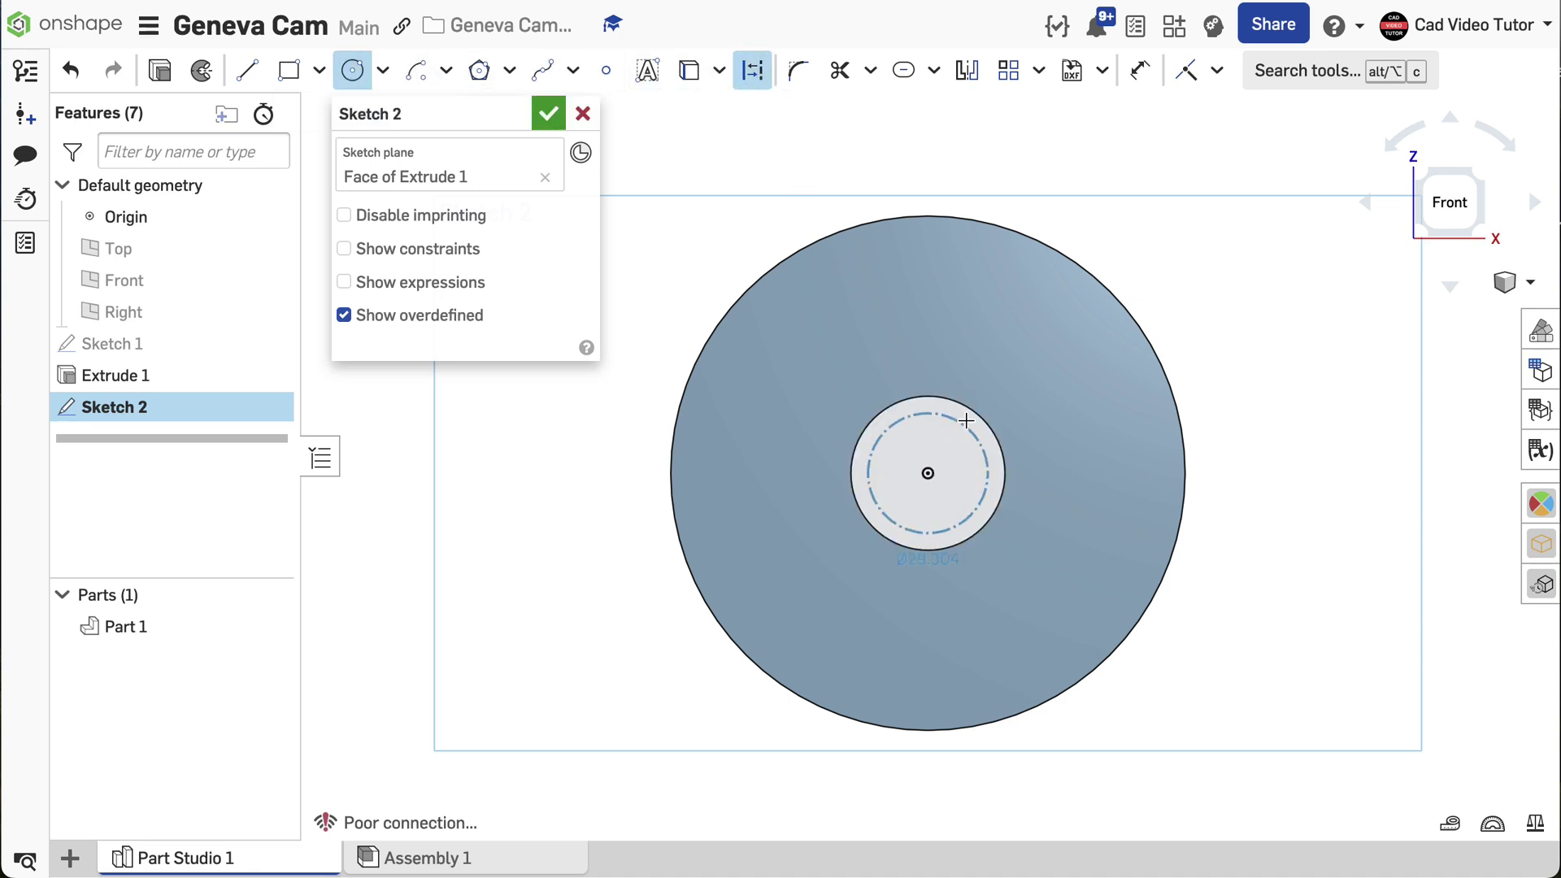
{"action": "left_click", "coordinate": [994, 382]}
{"action": "type", "text": "75"}
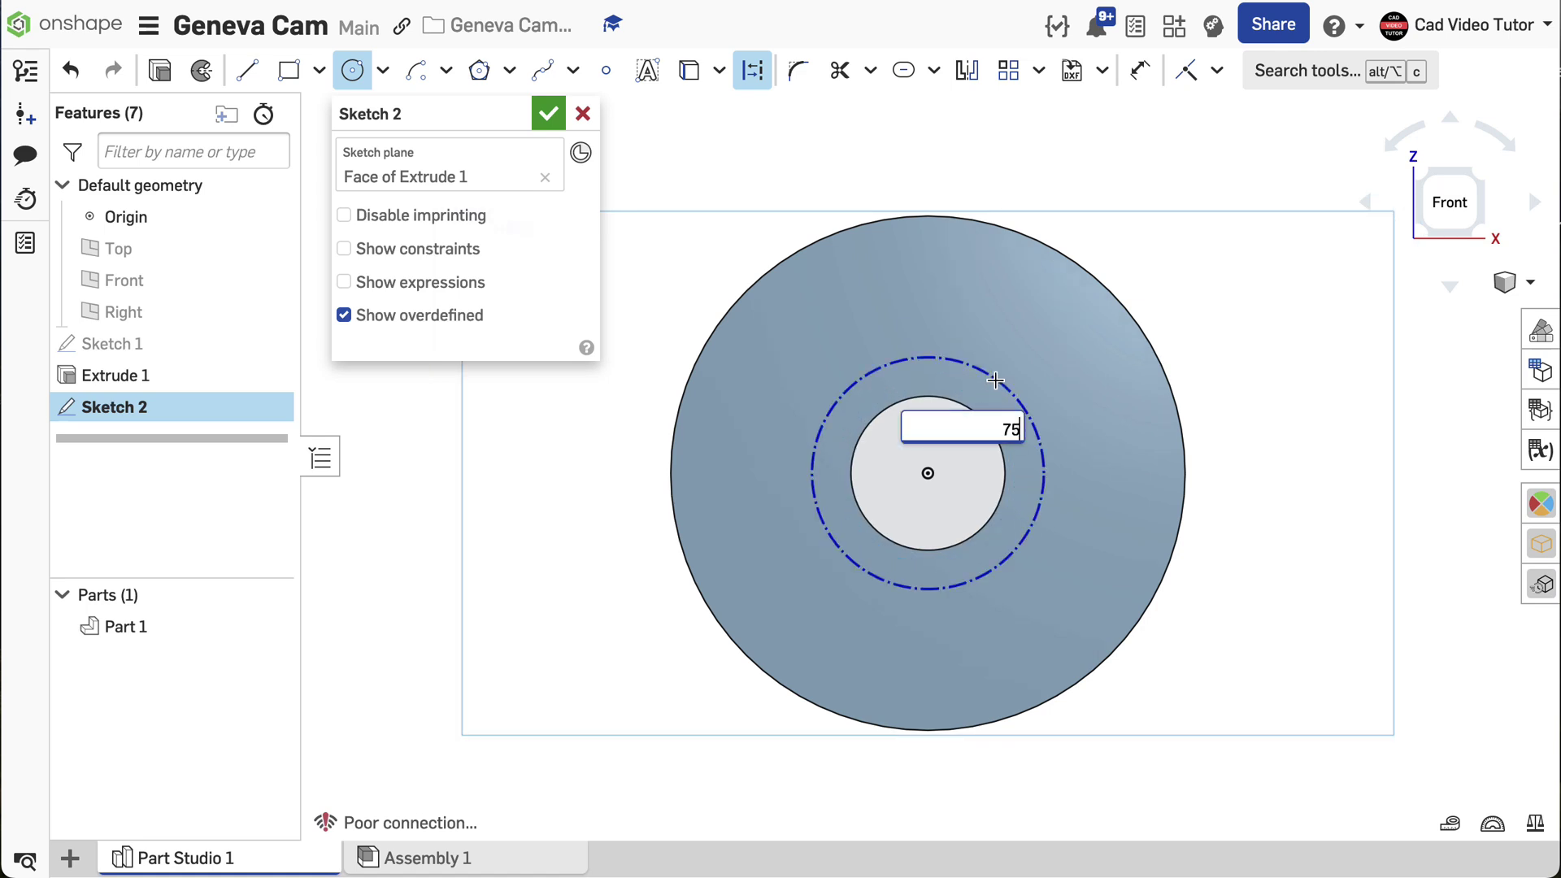
{"action": "key", "text": "Return"}
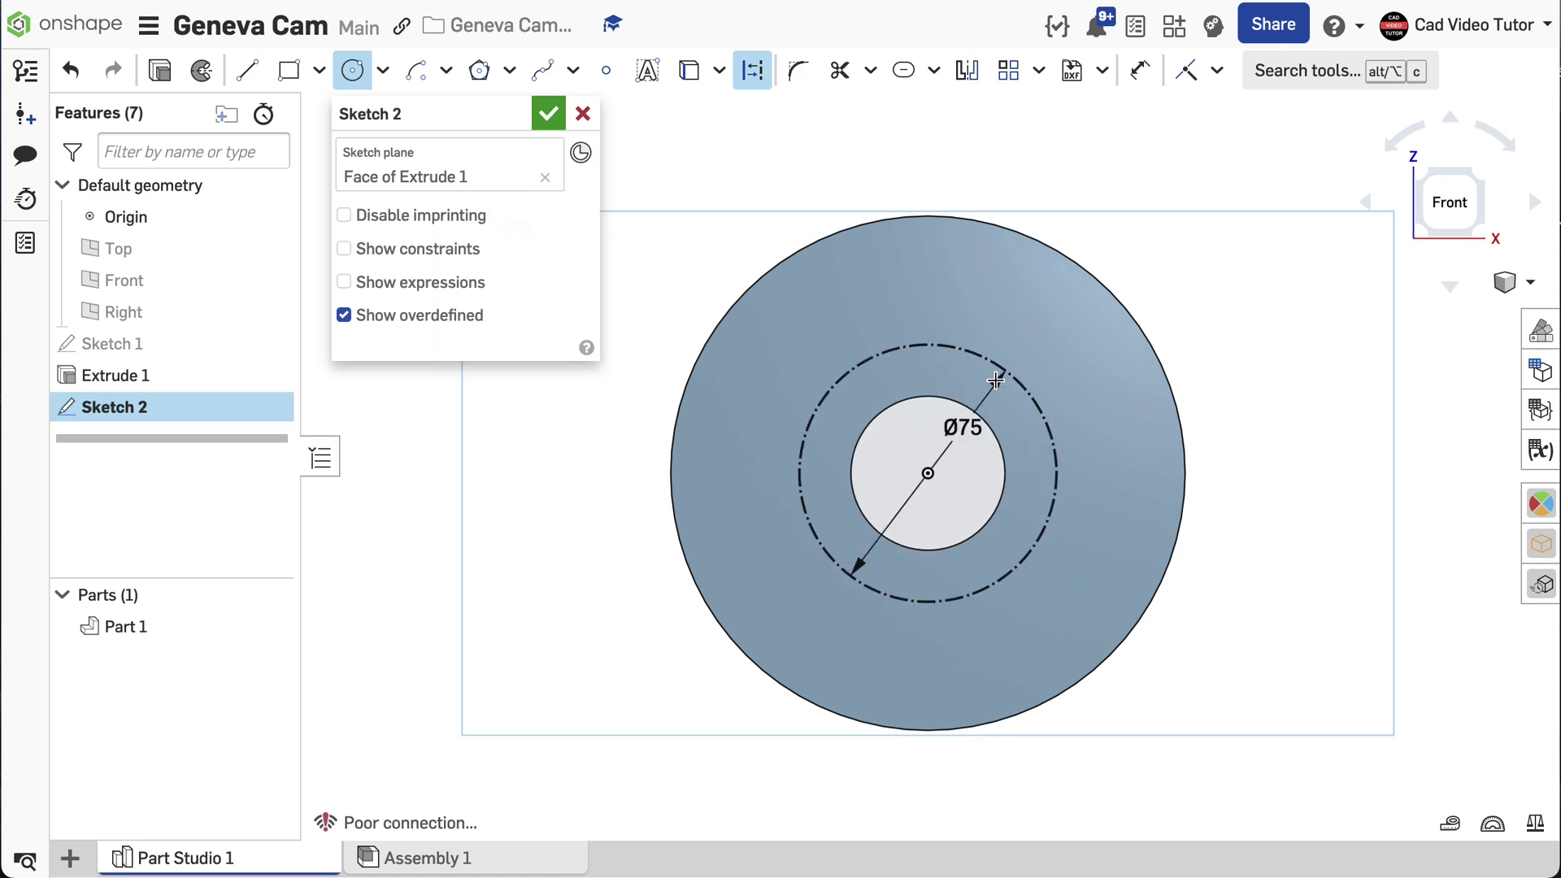
- Add a concentric Ø180 construction circle beyond the disc edge
{"action": "left_click", "coordinate": [928, 473]}
{"action": "left_click", "coordinate": [1155, 267]}
{"action": "type", "text": "18"}
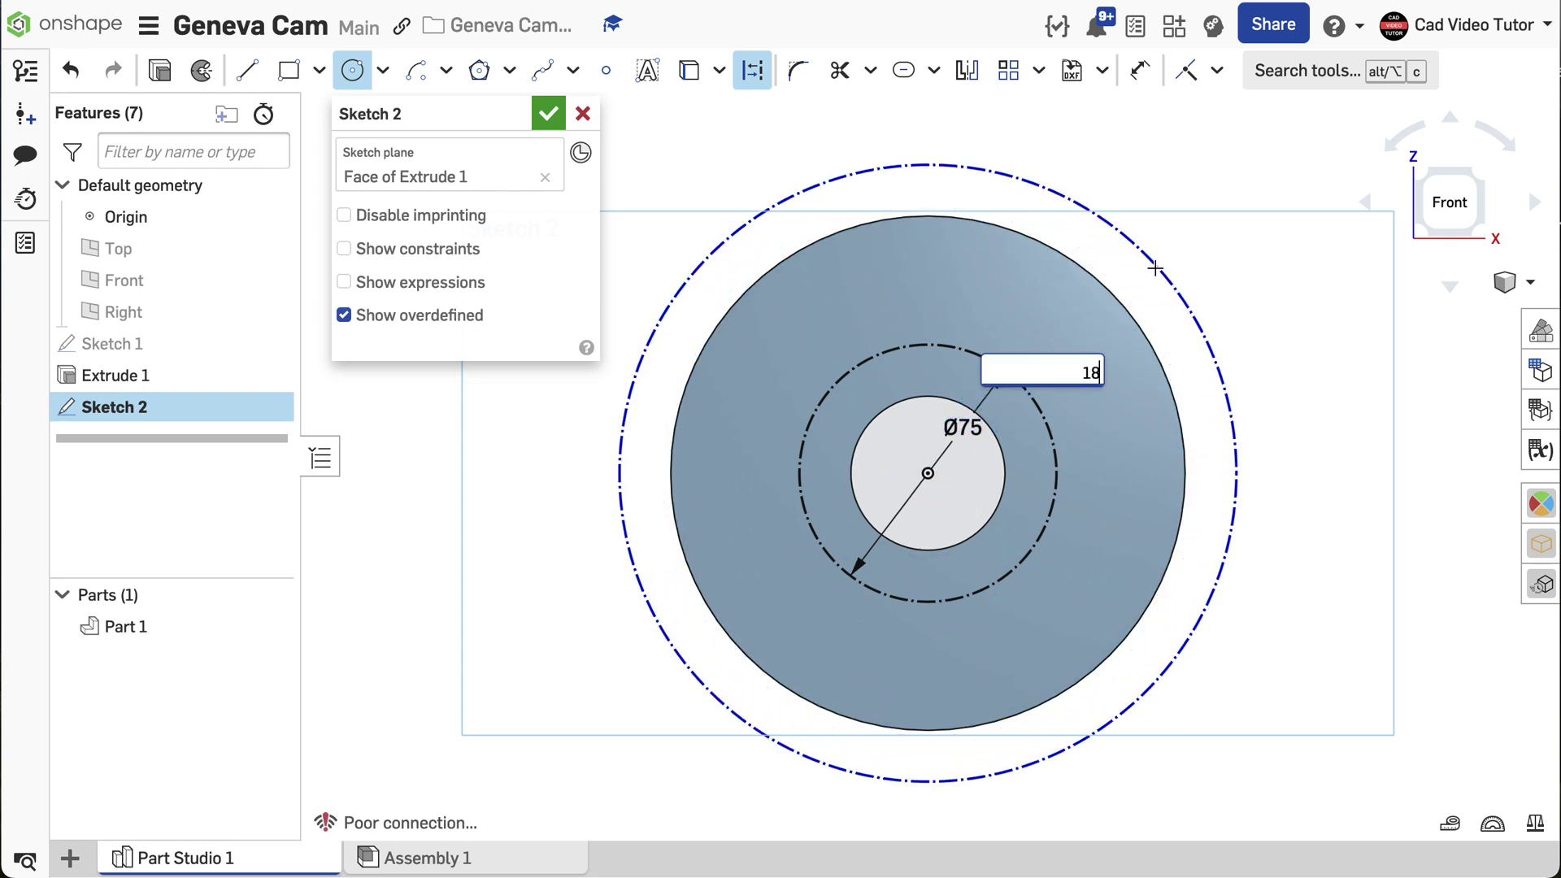
{"action": "type", "text": "0"}
{"action": "key", "text": "Return"}
{"action": "key", "text": "Escape"}
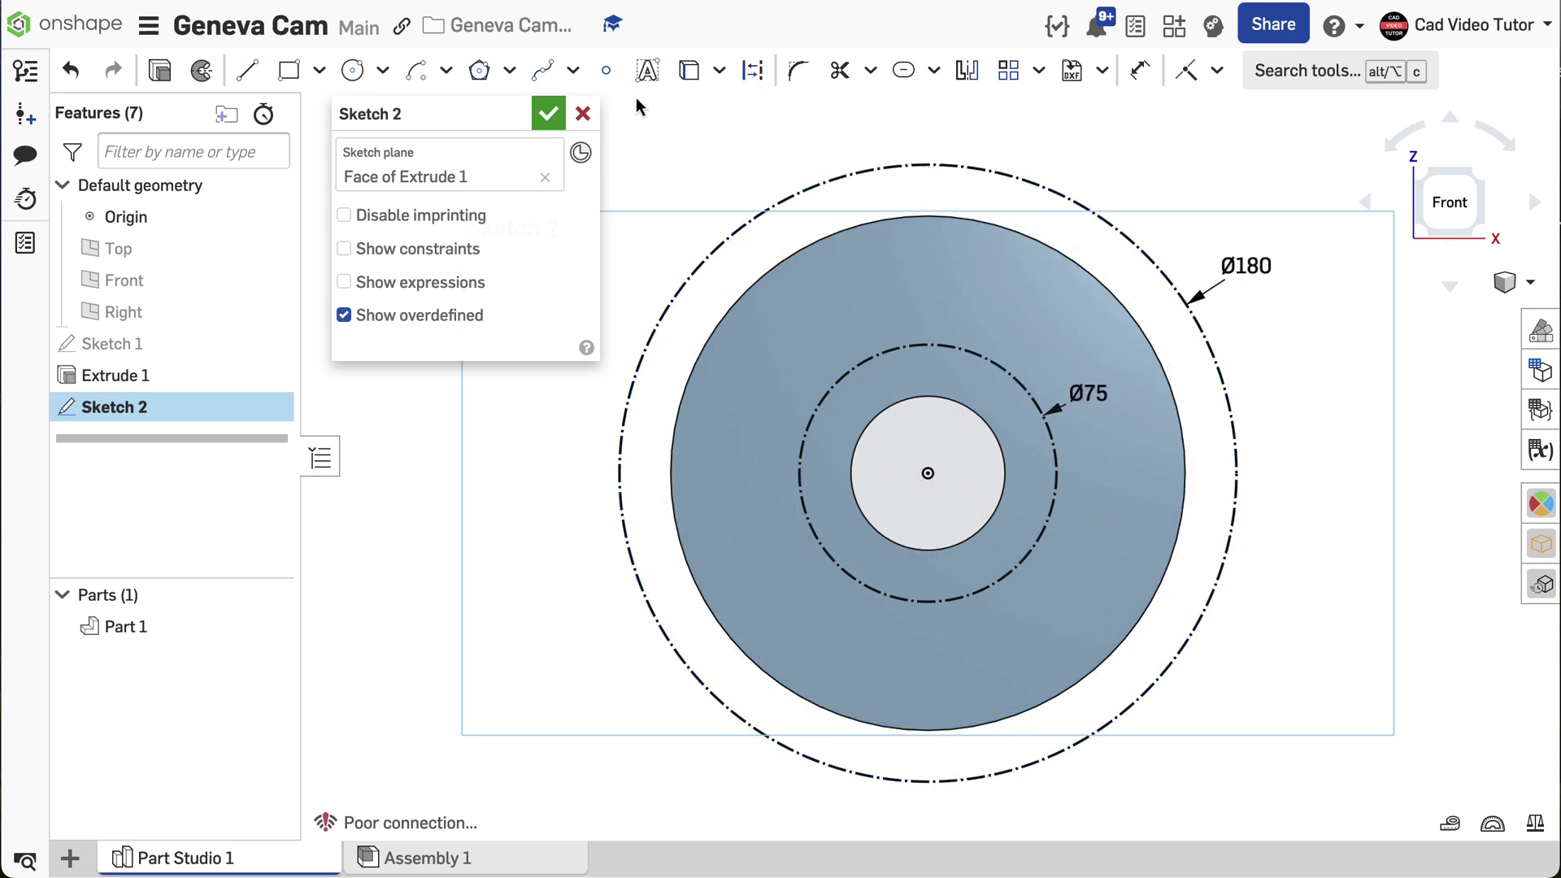
- Draw a vertical construction line from the top of the Ø75 circle to the disc rim
{"action": "left_click", "coordinate": [248, 71]}
{"action": "left_click", "coordinate": [752, 70]}
{"action": "left_click", "coordinate": [927, 473]}
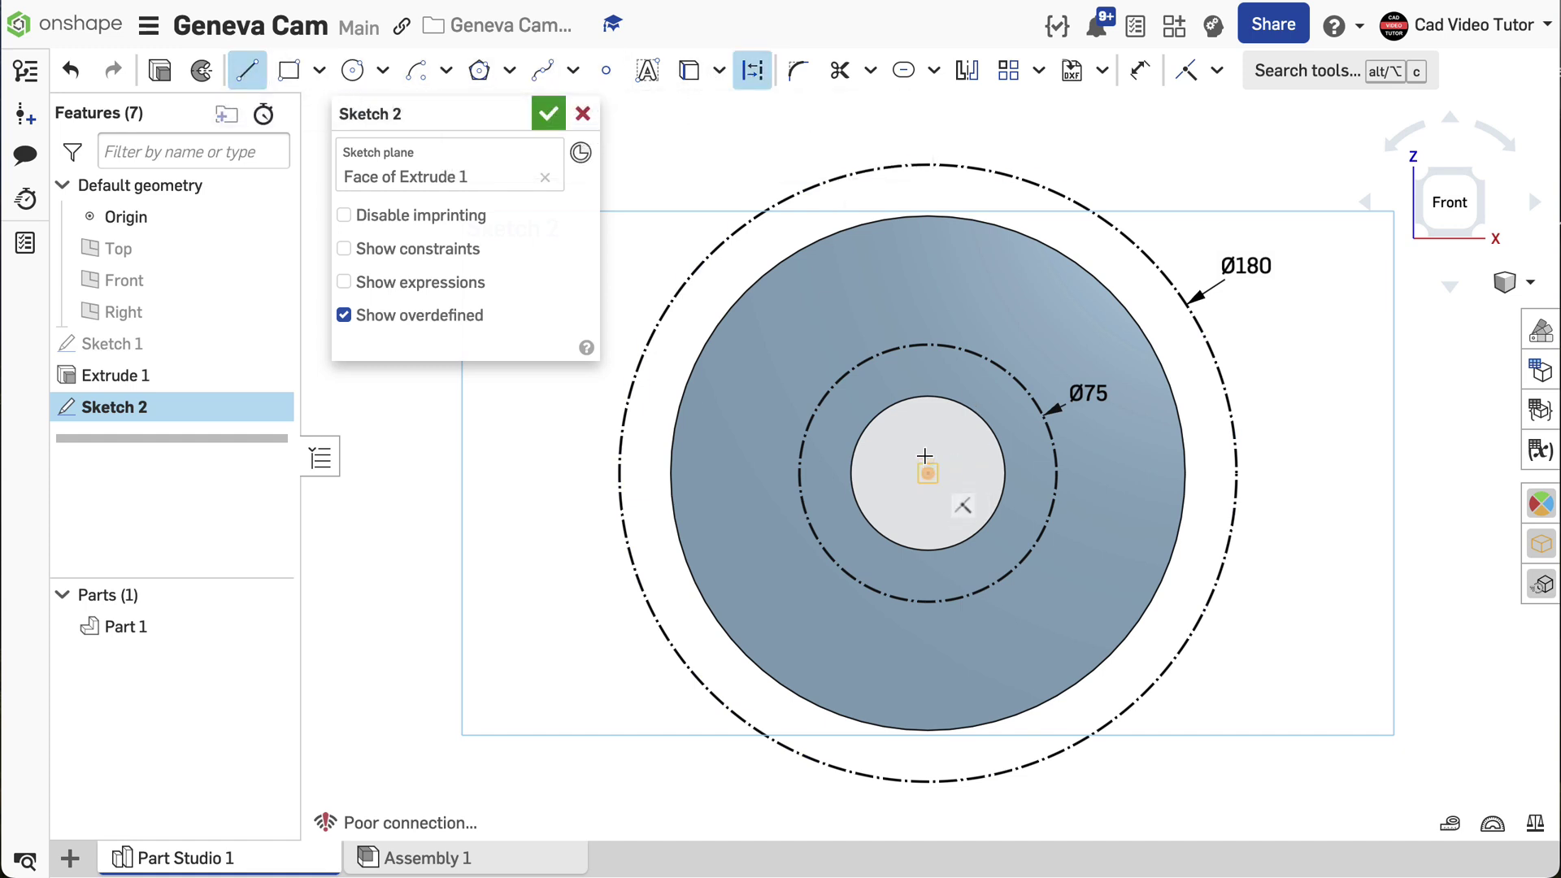
{"action": "left_click", "coordinate": [929, 347]}
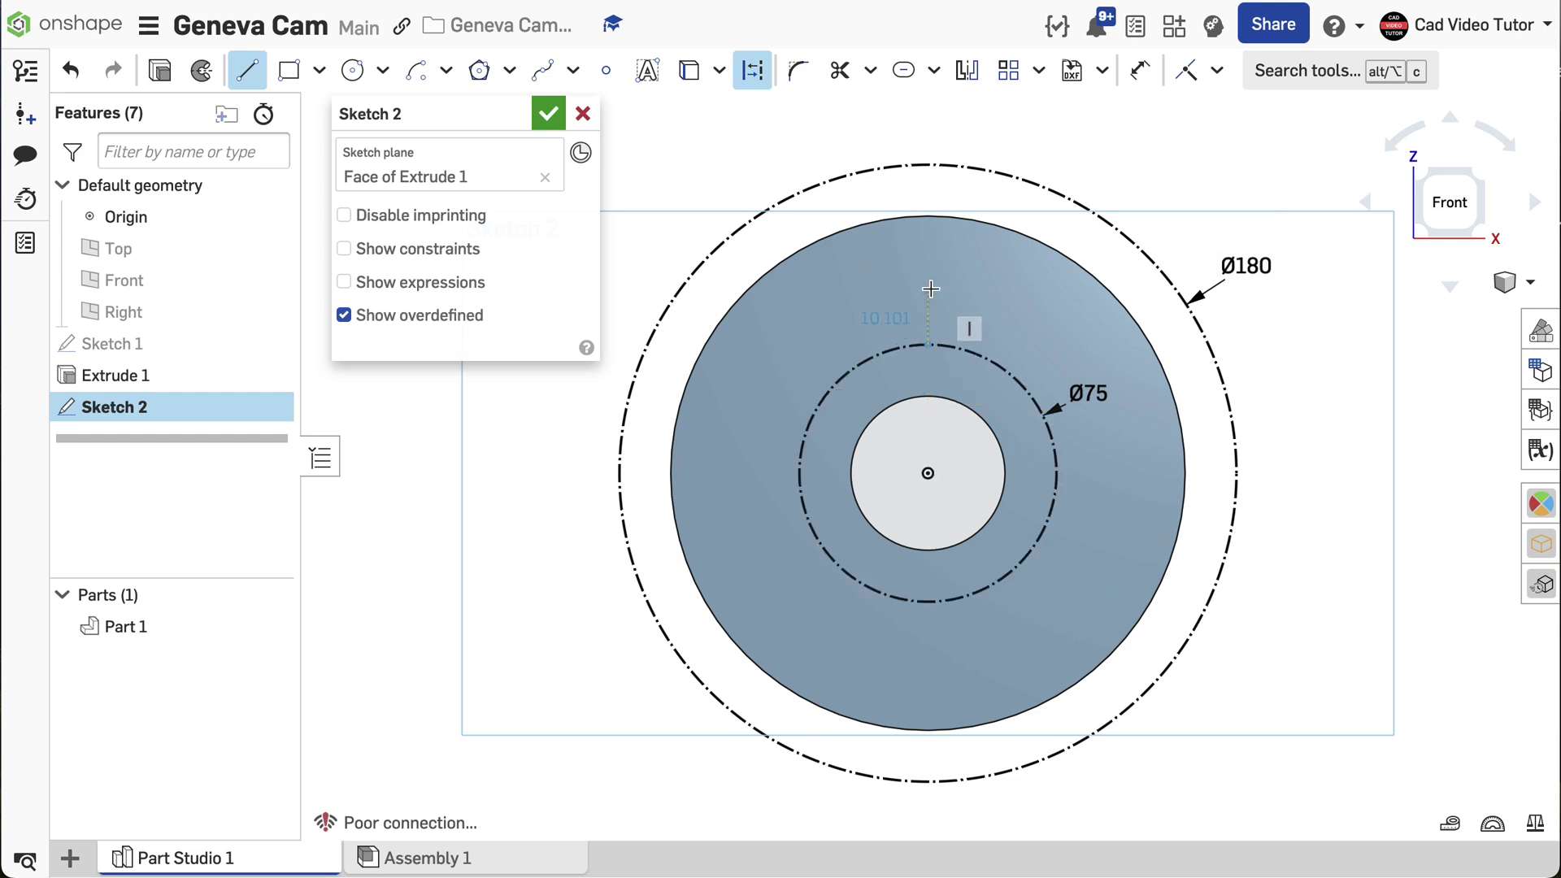
{"action": "left_click", "coordinate": [927, 215]}
{"action": "key", "text": "t"}
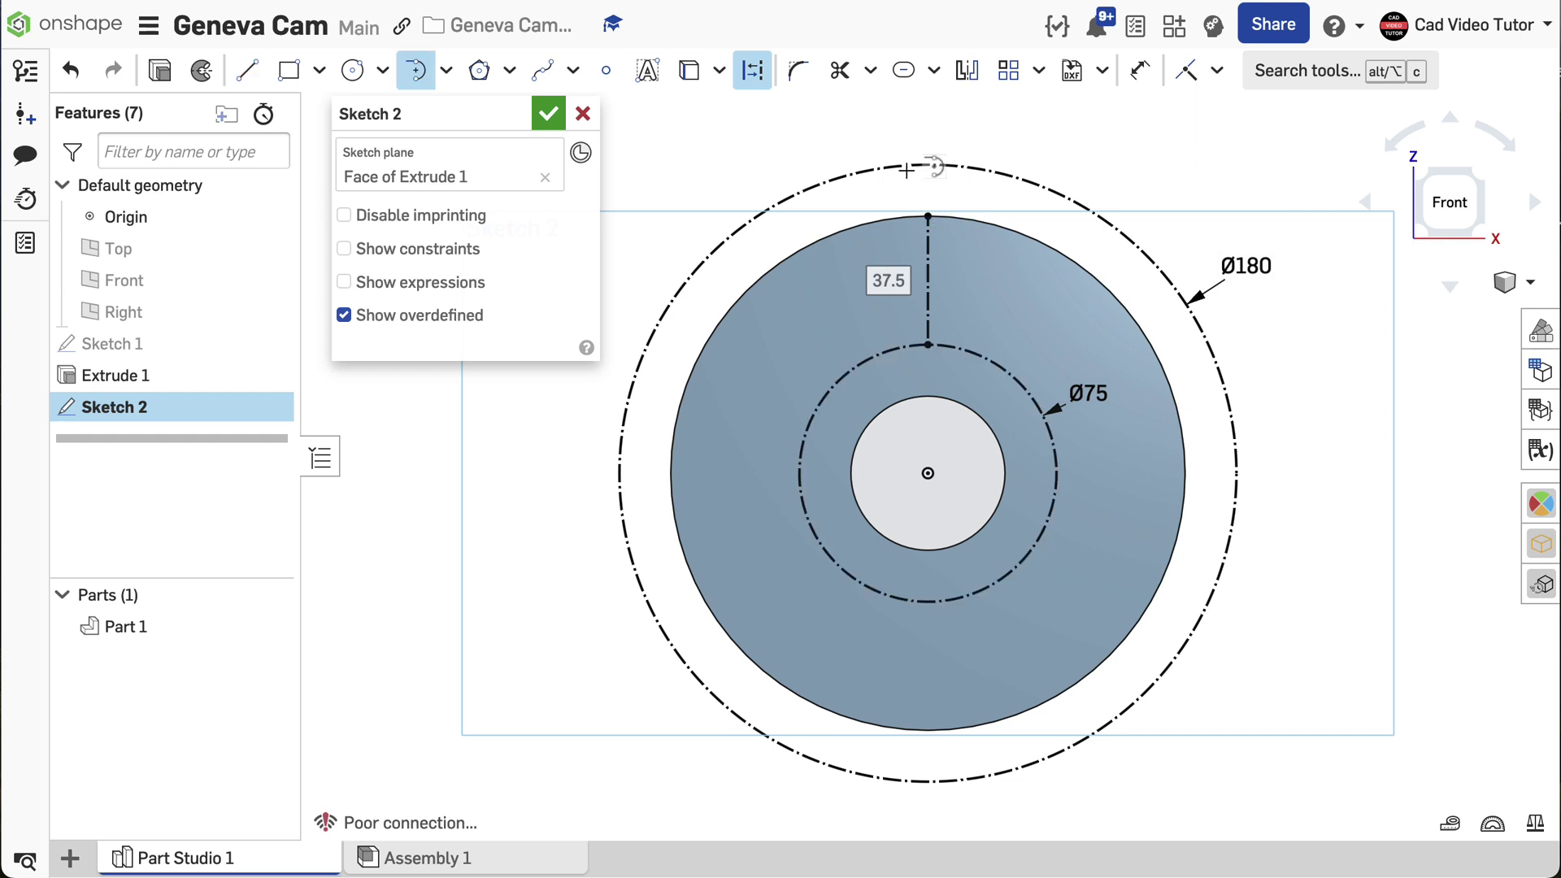
- Turn the radial construction line into a Ø12 slot
{"action": "left_click", "coordinate": [933, 70]}
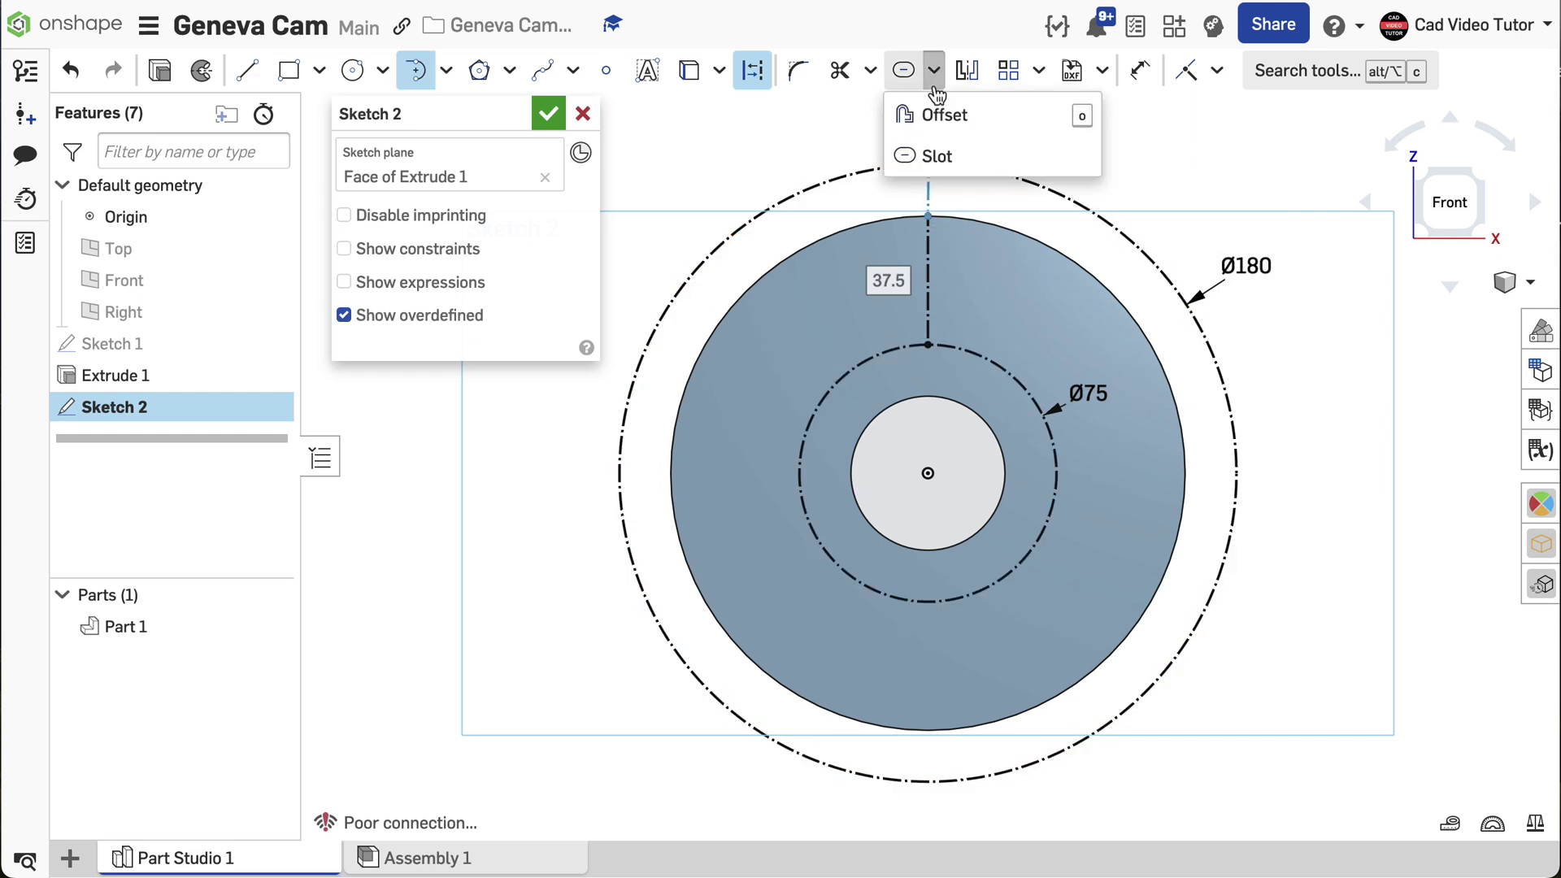
{"action": "left_click", "coordinate": [929, 155]}
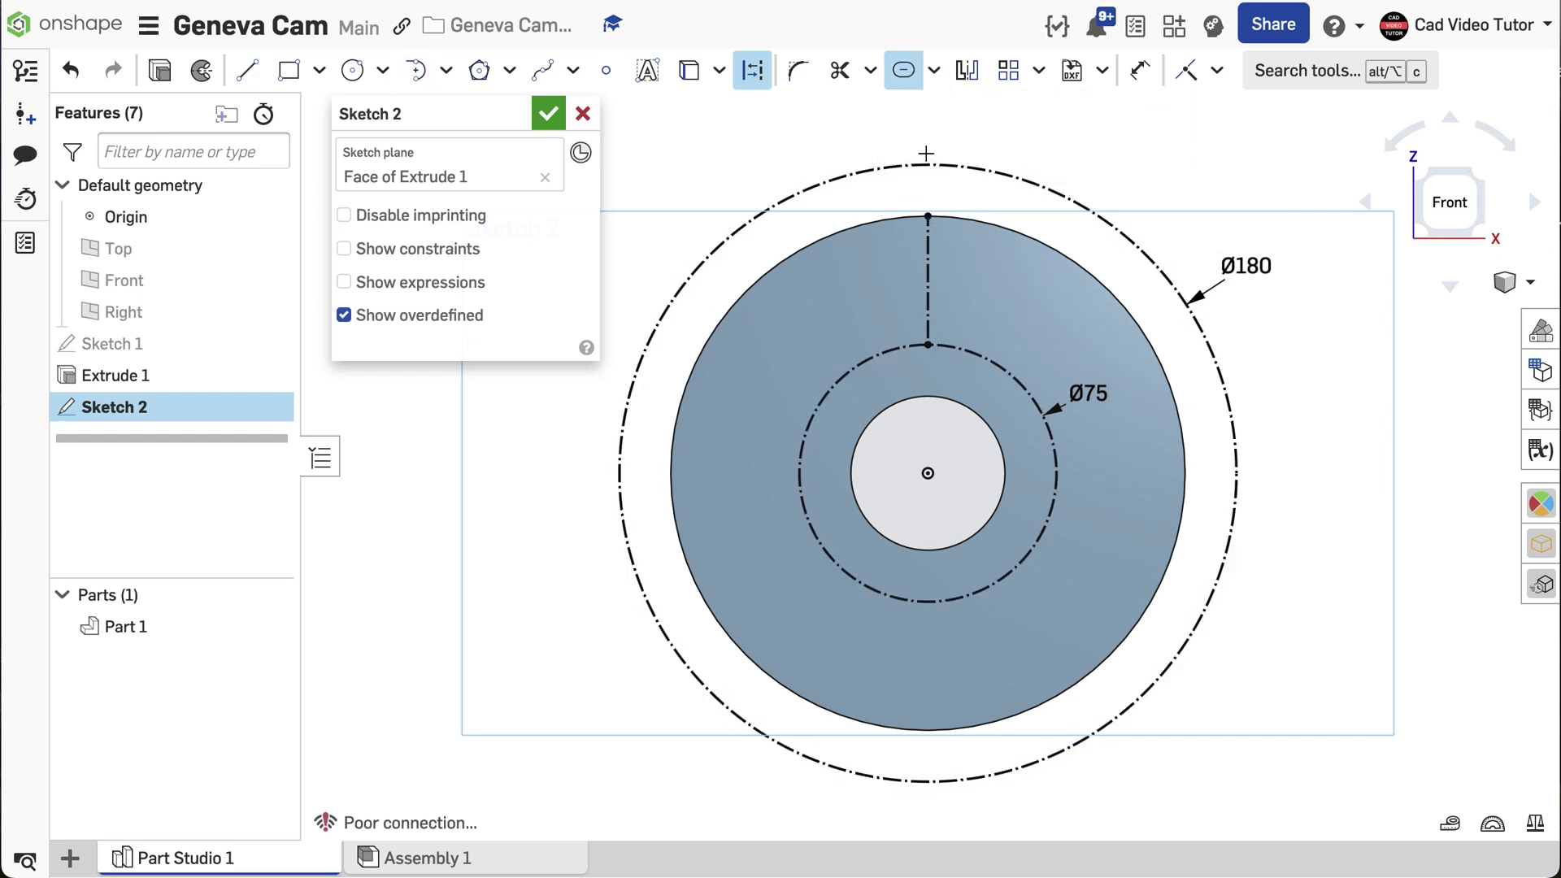
{"action": "left_click", "coordinate": [927, 259]}
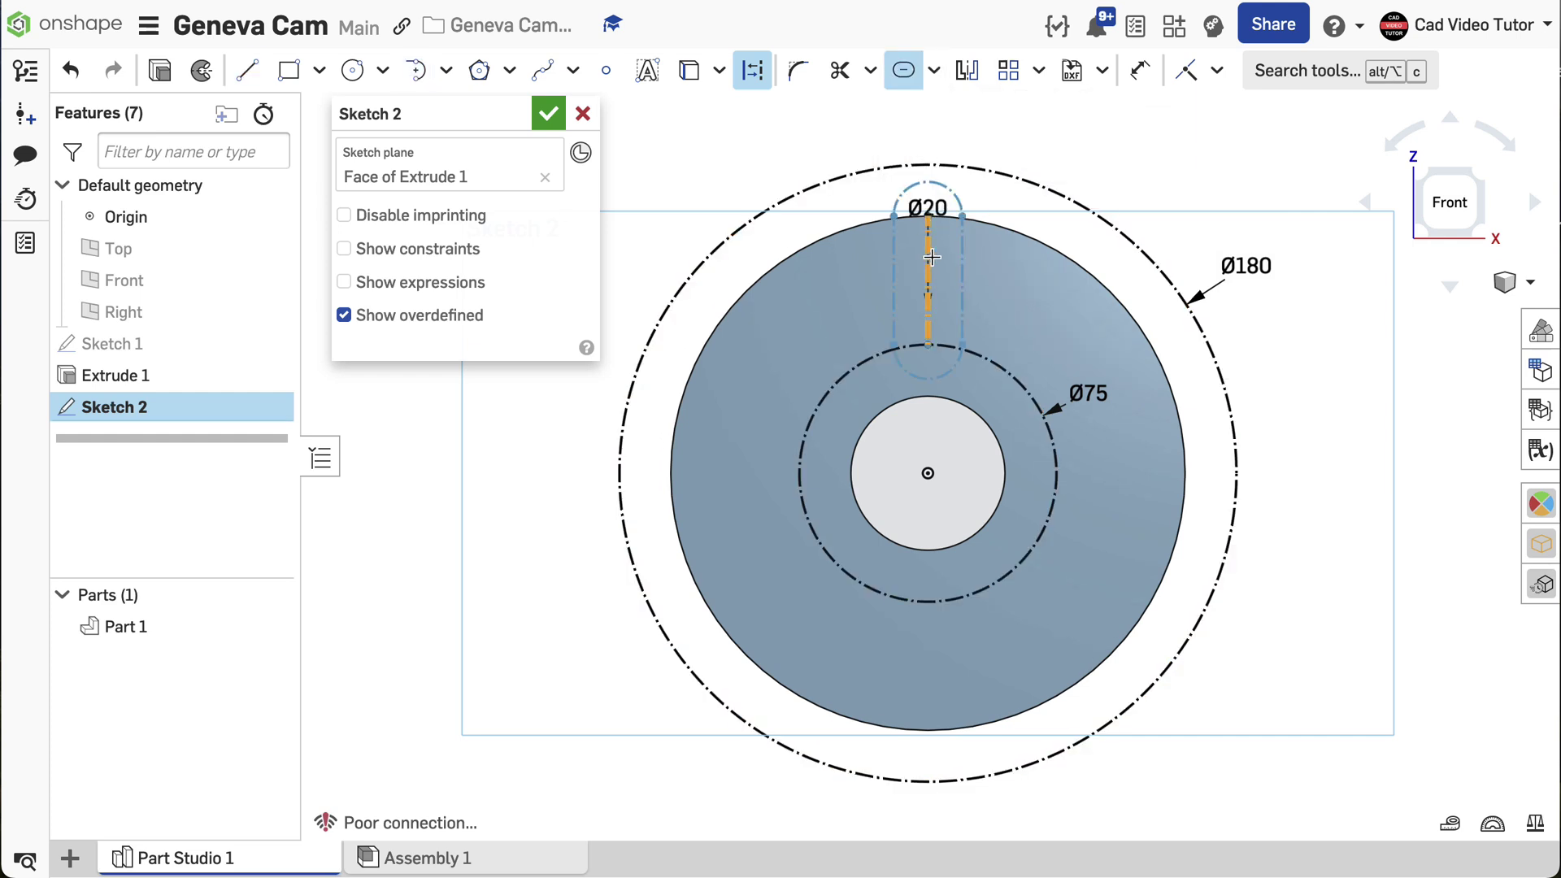
{"action": "double_click", "coordinate": [938, 207]}
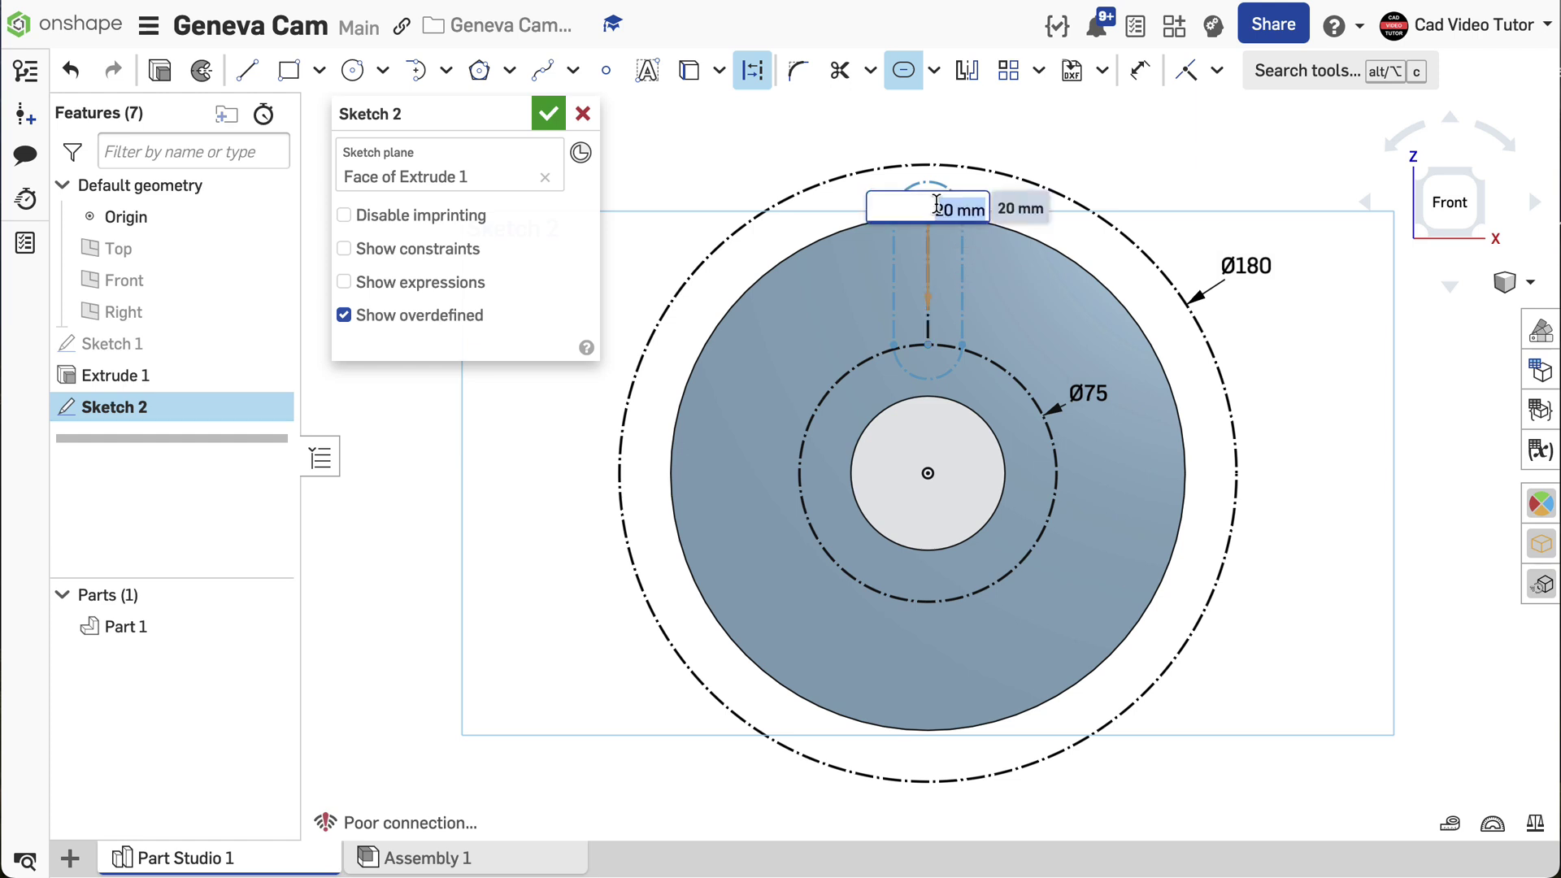
{"action": "type", "text": "20"}
{"action": "key", "text": "Return"}
{"action": "left_click", "coordinate": [1043, 236]}
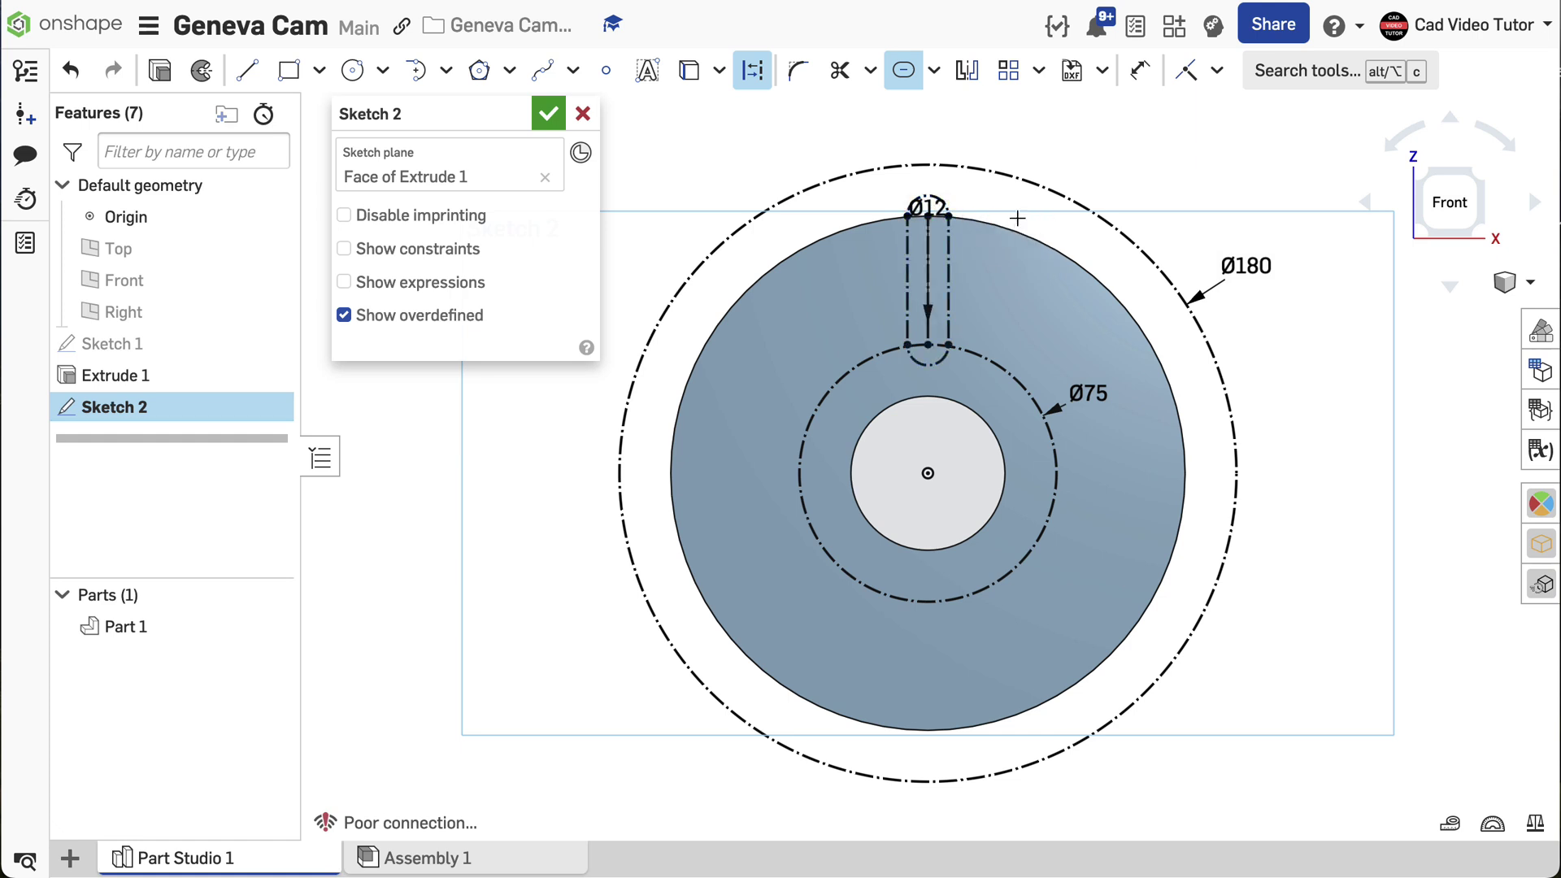
- Draw a construction line from the disc centre out to the Ø180 circle
{"action": "left_click", "coordinate": [246, 70]}
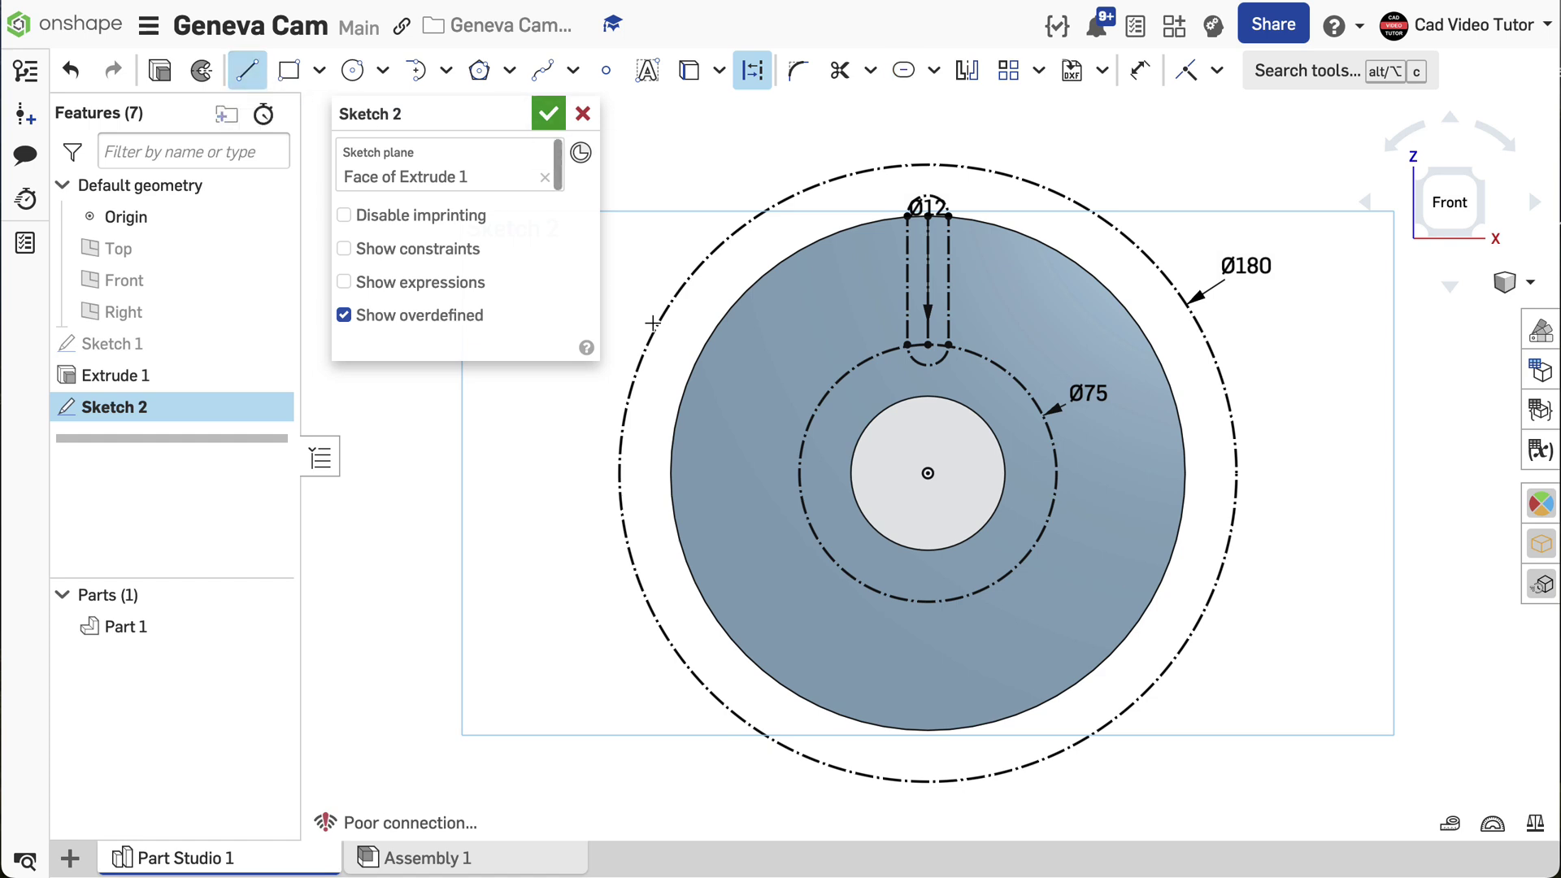
{"action": "left_click", "coordinate": [928, 473]}
{"action": "left_click", "coordinate": [736, 233]}
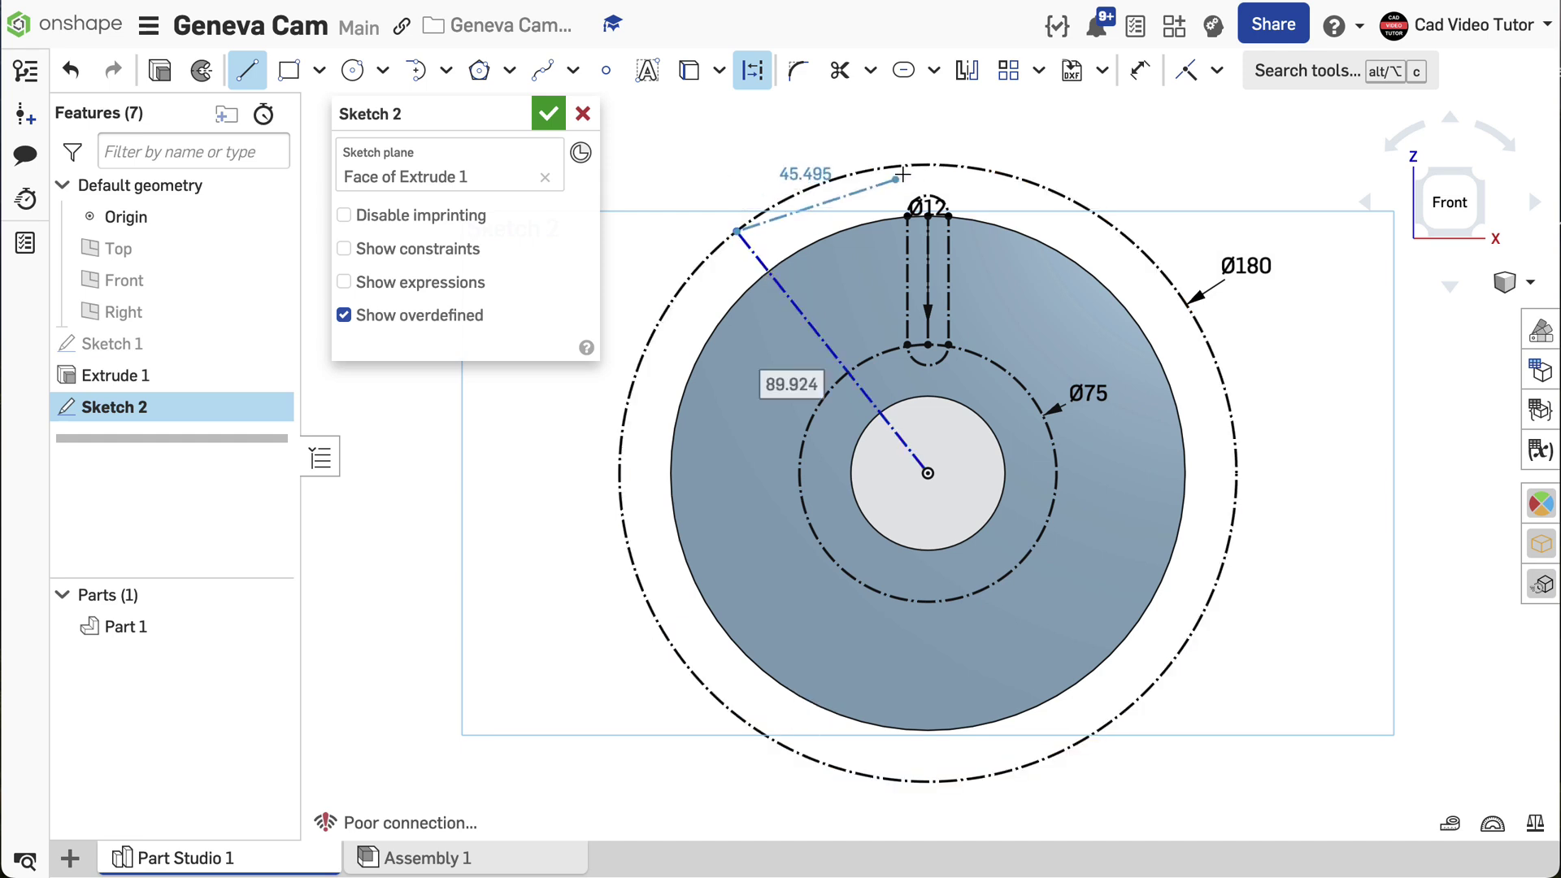
{"action": "left_click", "coordinate": [1139, 71]}
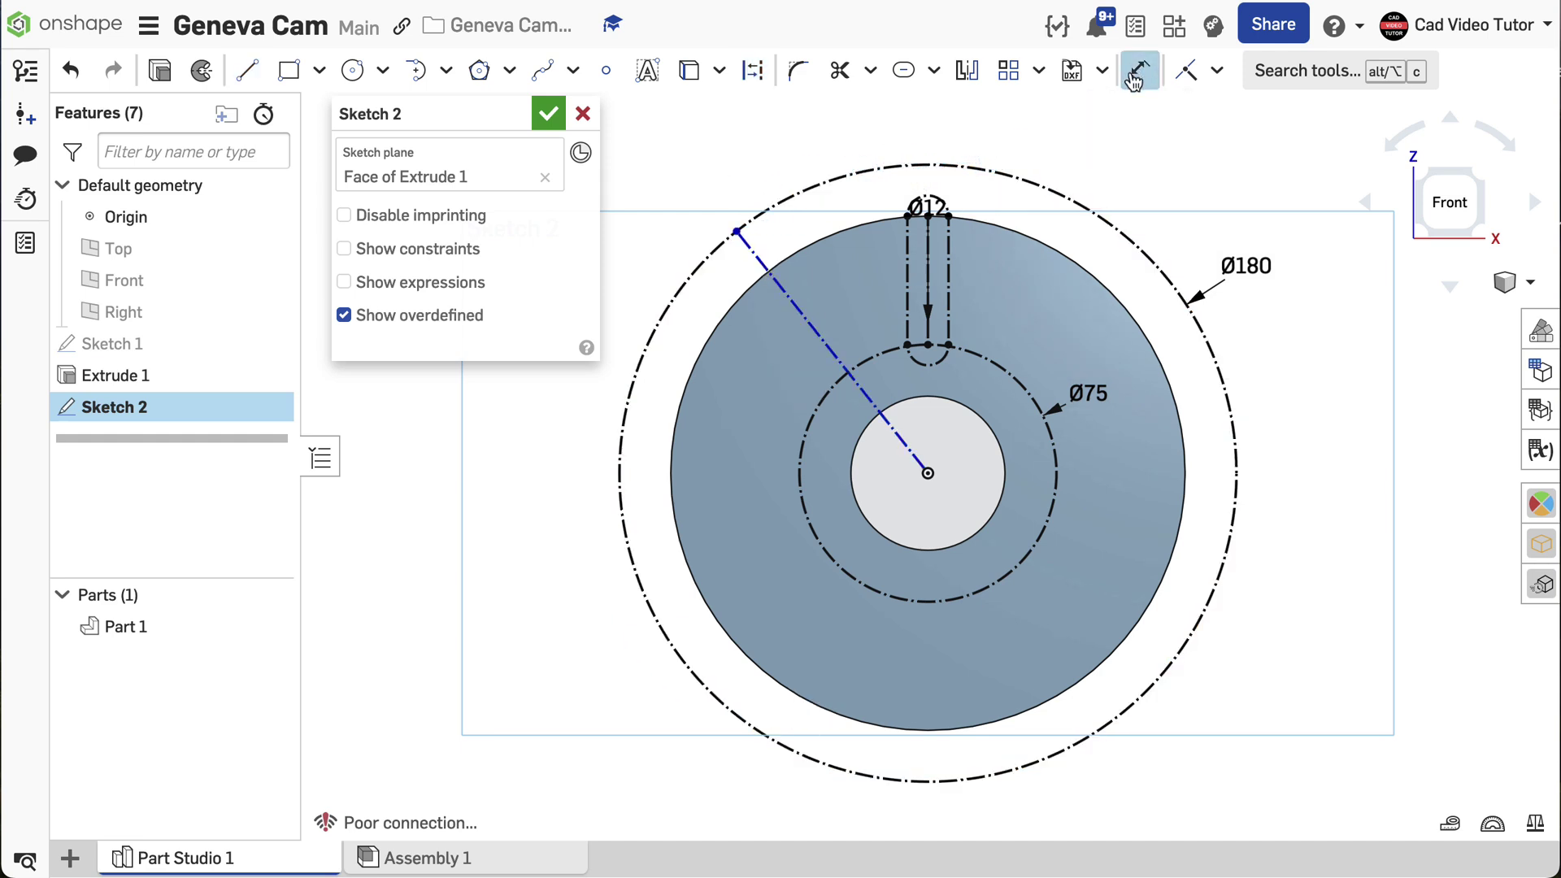
- Dimension the angle between the angled line and the slot centreline as 30°
{"action": "left_click", "coordinate": [812, 332]}
{"action": "left_click", "coordinate": [927, 296]}
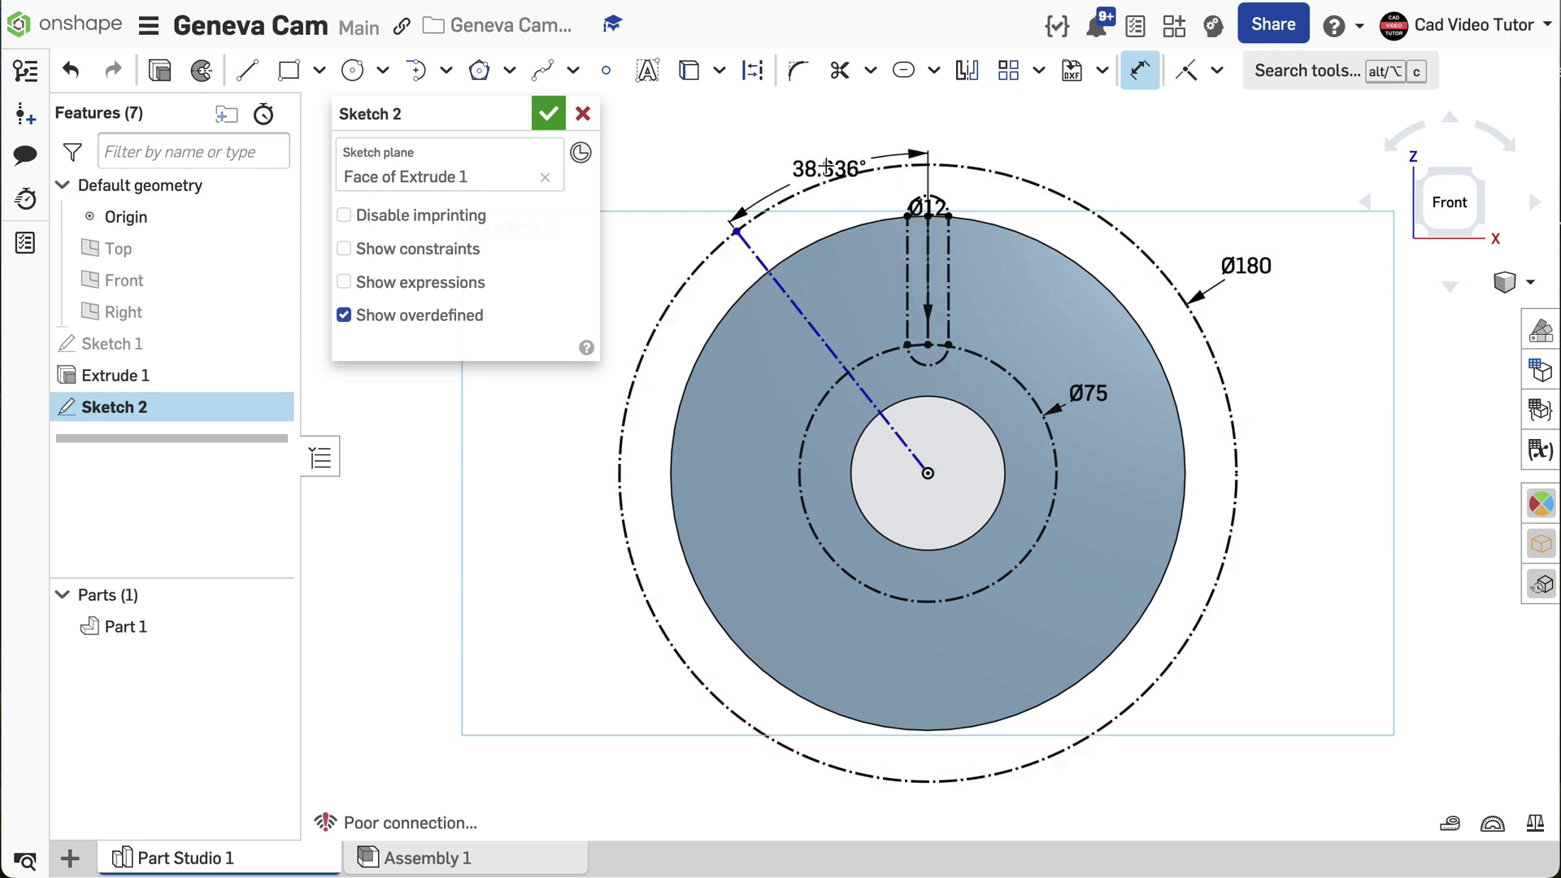
{"action": "left_click", "coordinate": [815, 125]}
{"action": "type", "text": "30"}
{"action": "key", "text": "Return"}
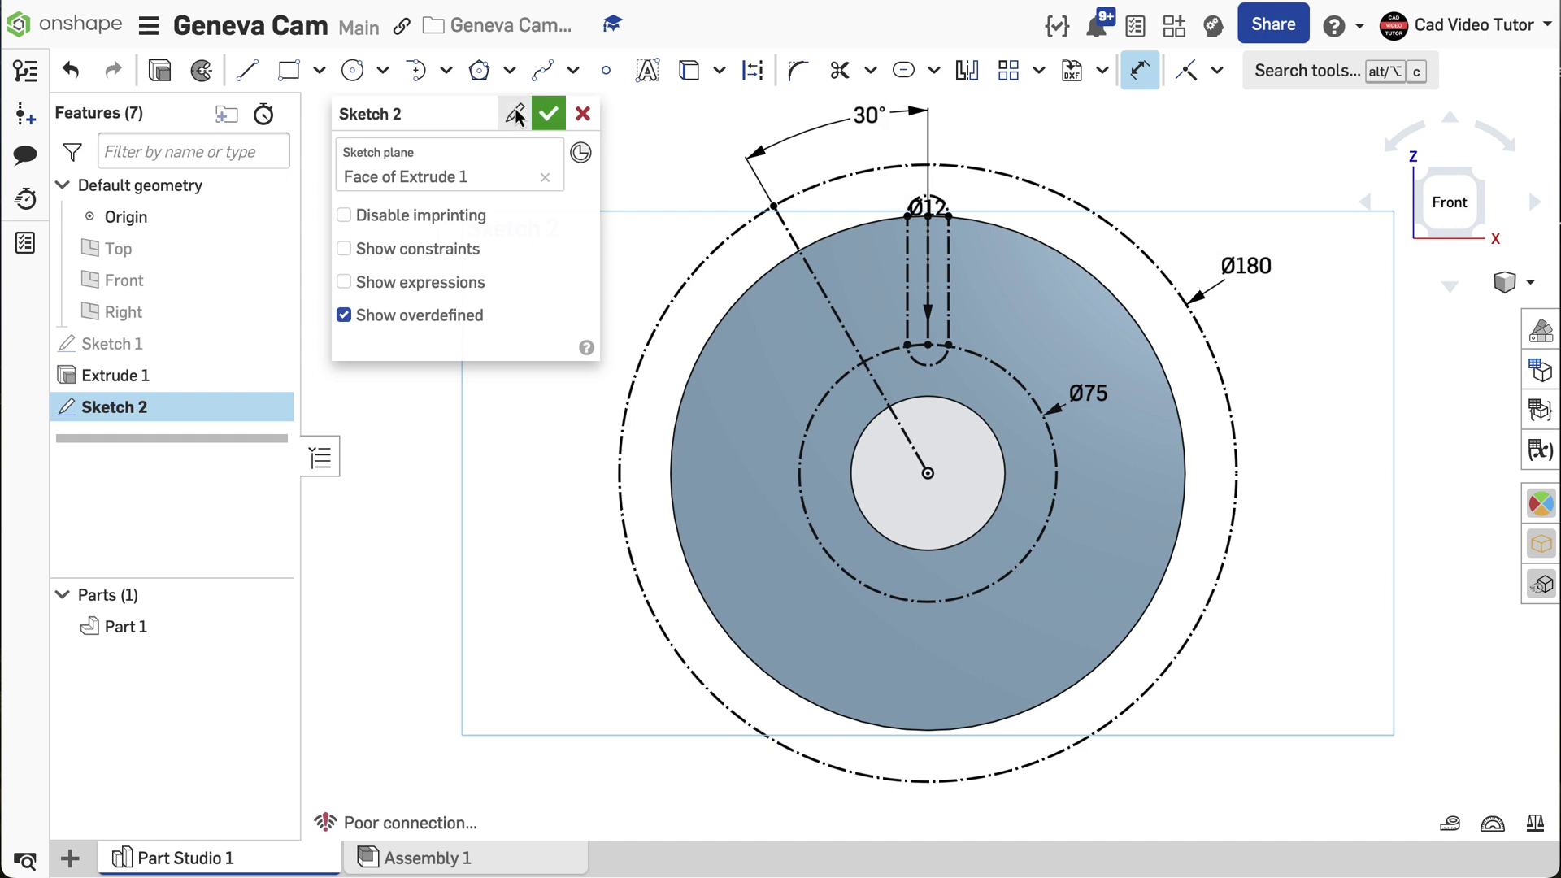
- Draw an R30 centre-point arc at the 30° line's outer end and finish Sketch 2
{"action": "left_click", "coordinate": [447, 74]}
{"action": "left_click", "coordinate": [455, 195]}
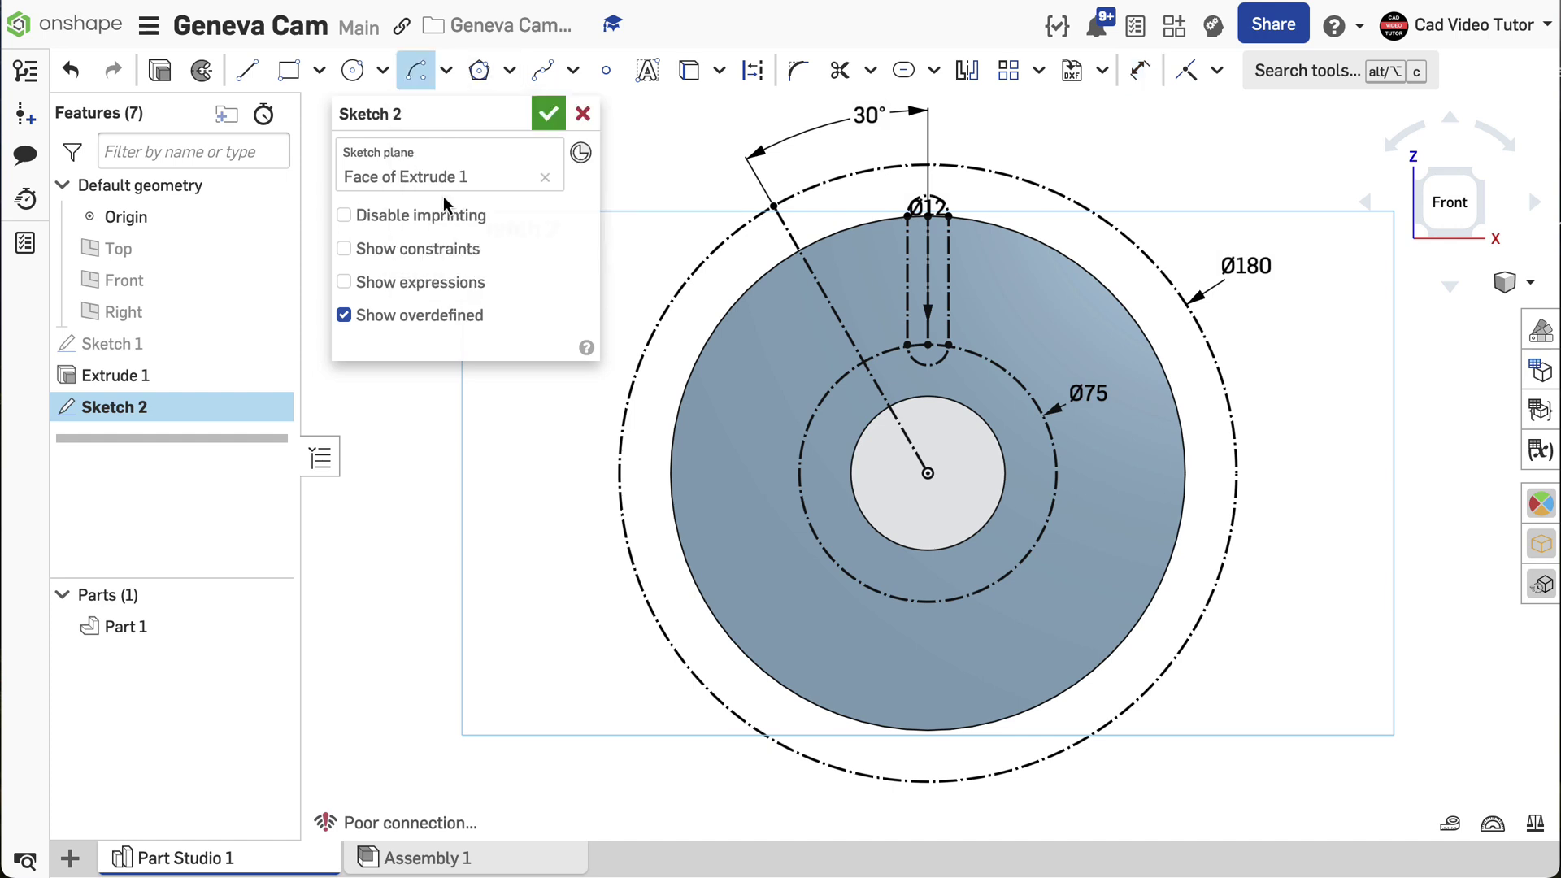
{"action": "left_click", "coordinate": [774, 206]}
{"action": "left_click", "coordinate": [862, 232]}
{"action": "left_click", "coordinate": [752, 291]}
{"action": "middle_click_drag", "start_coordinate": [752, 291], "coordinate": [873, 291]}
{"action": "type", "text": "30"}
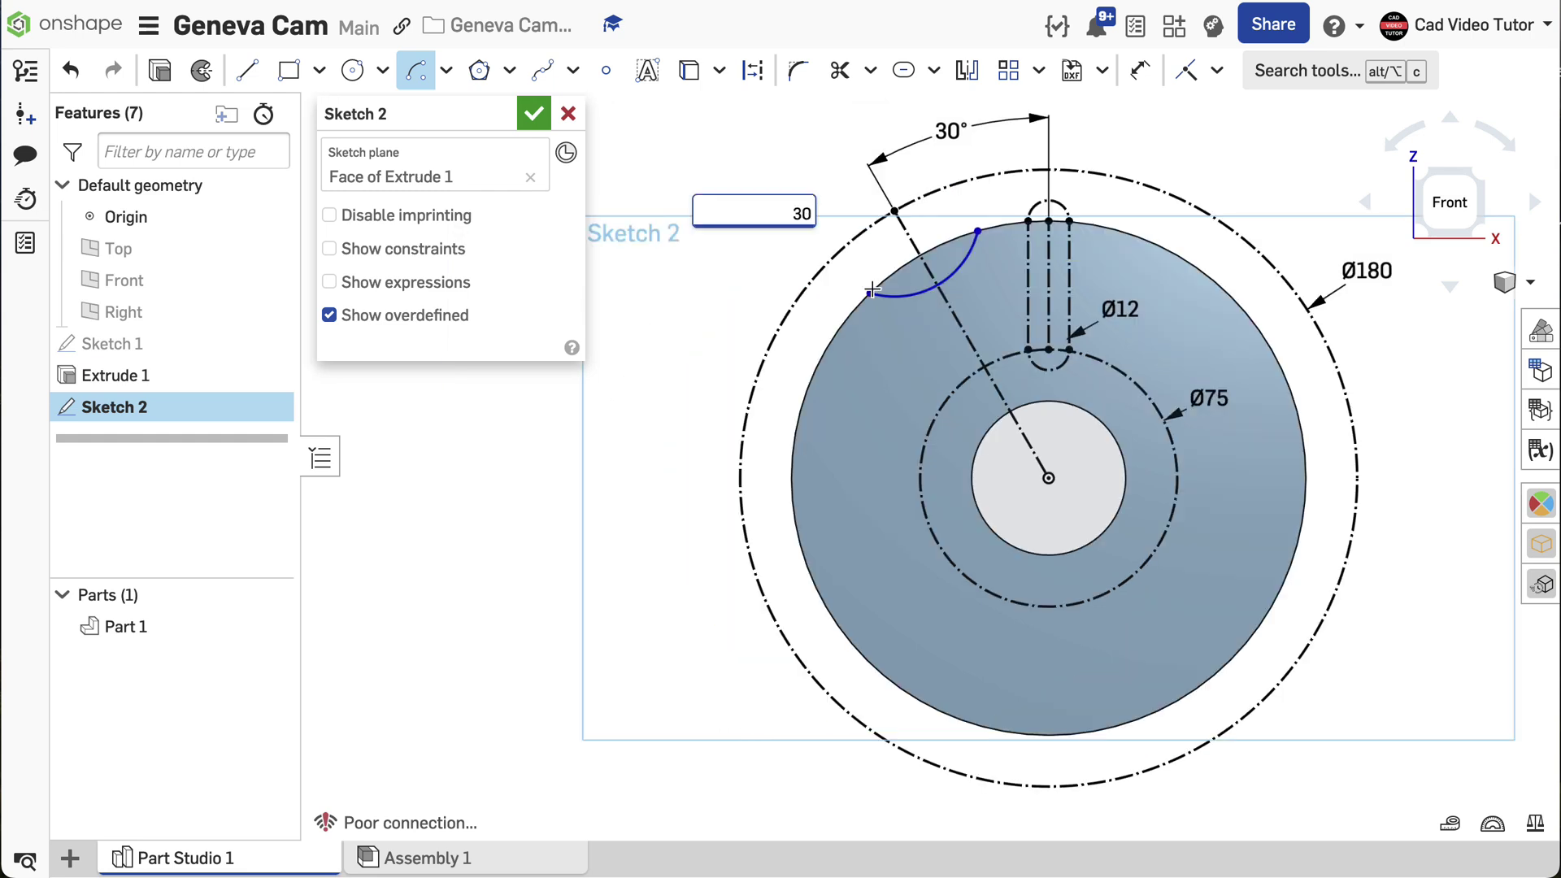
{"action": "key", "text": "Return"}
{"action": "key", "text": "Escape"}
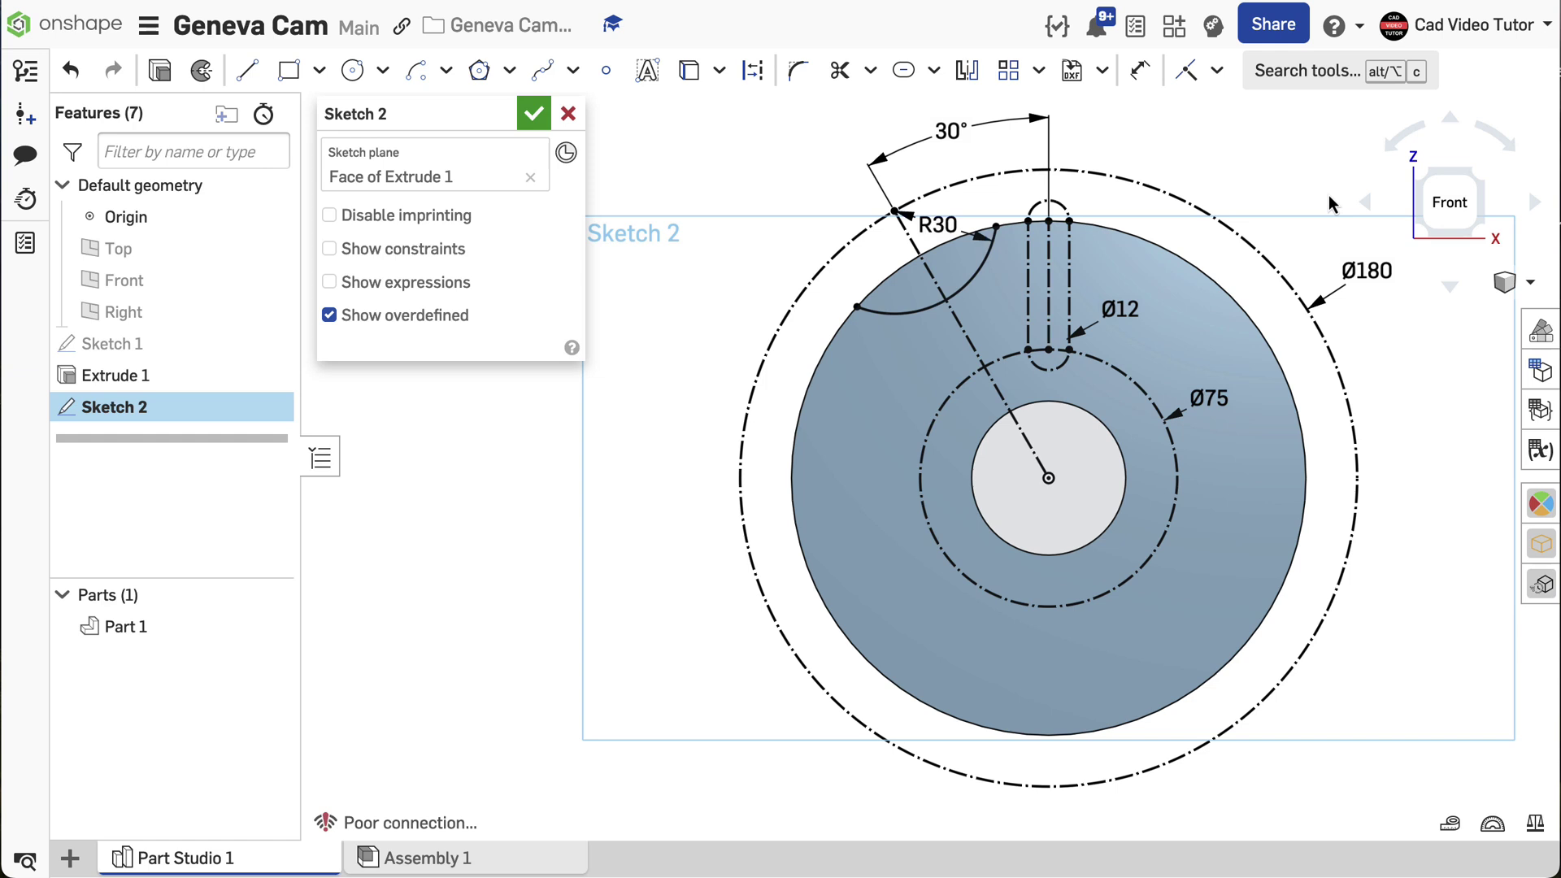
{"action": "left_click", "coordinate": [534, 115]}
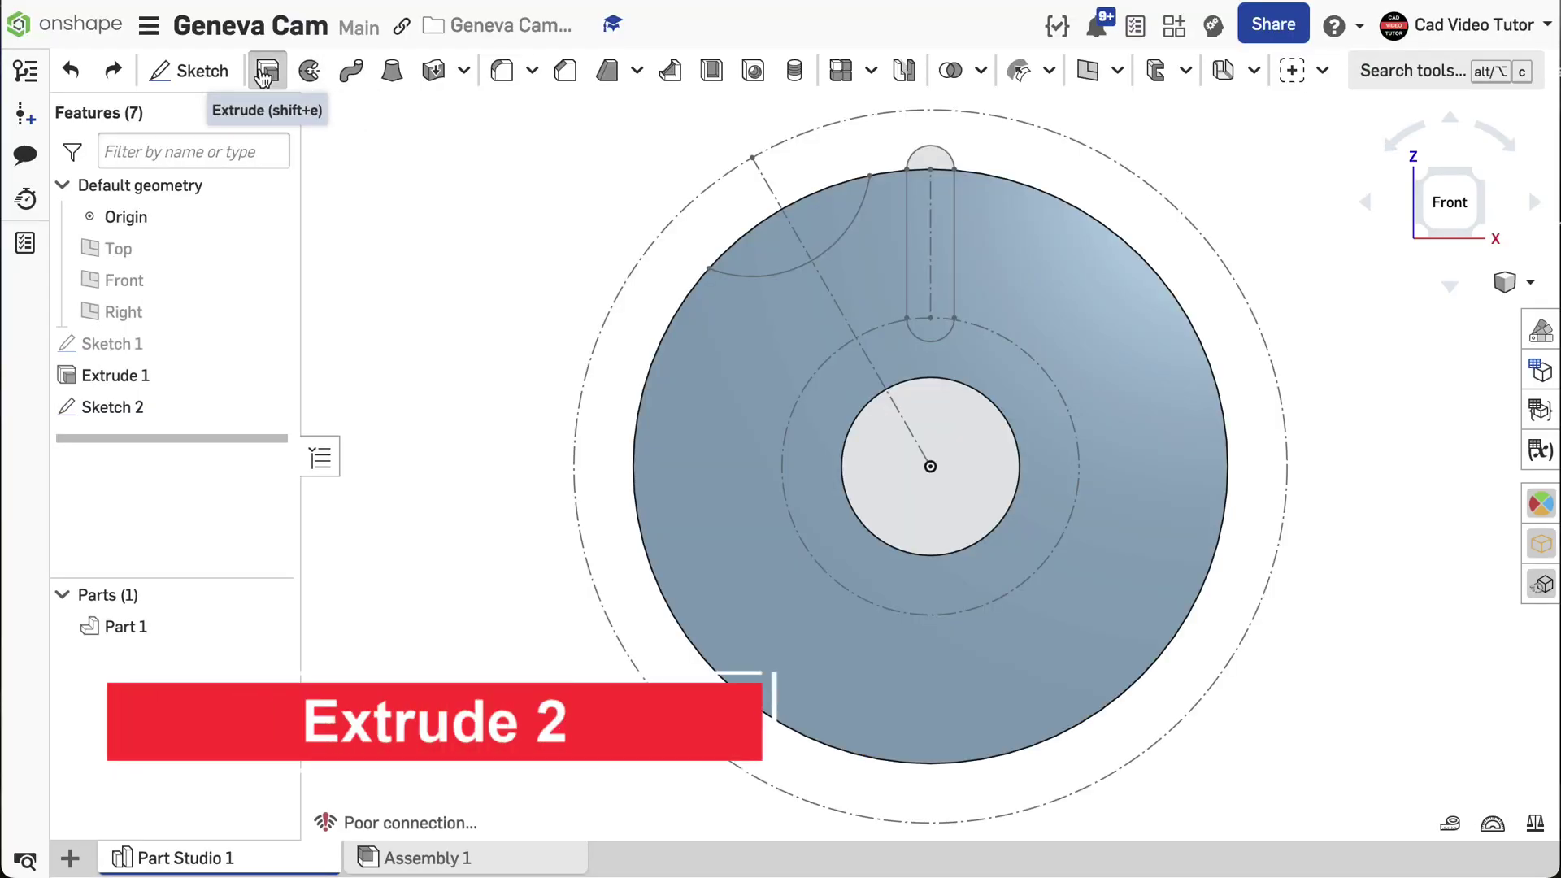
- Cut the arc notch and slot regions Through all of the disc as a Remove extrude
{"action": "left_click", "coordinate": [267, 71]}
{"action": "left_click", "coordinate": [484, 186]}
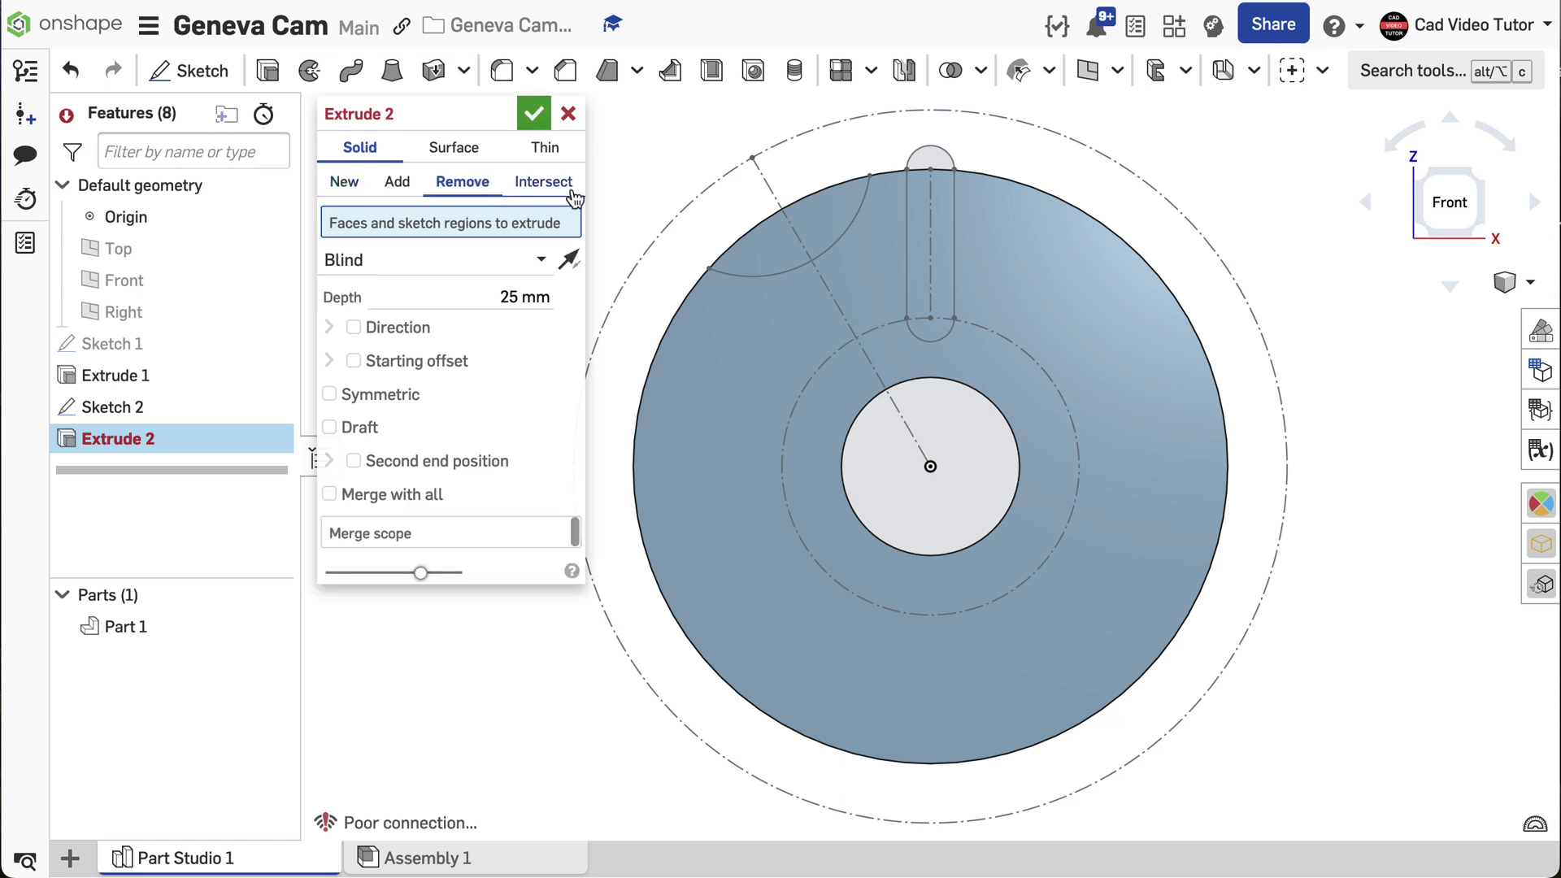
{"action": "left_click", "coordinate": [810, 221]}
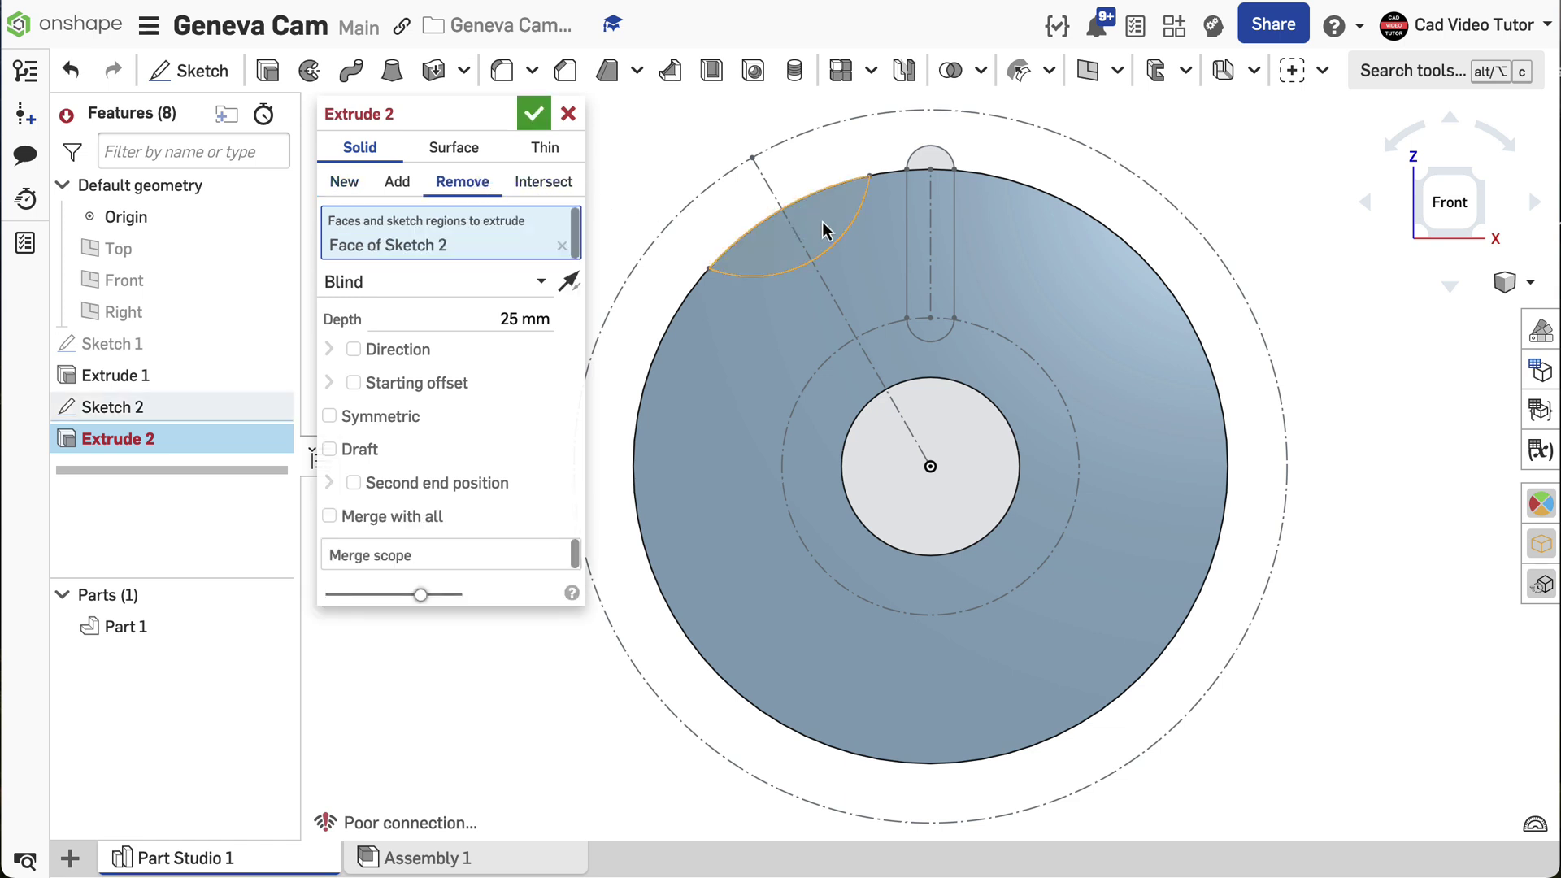
{"action": "left_click", "coordinate": [928, 221]}
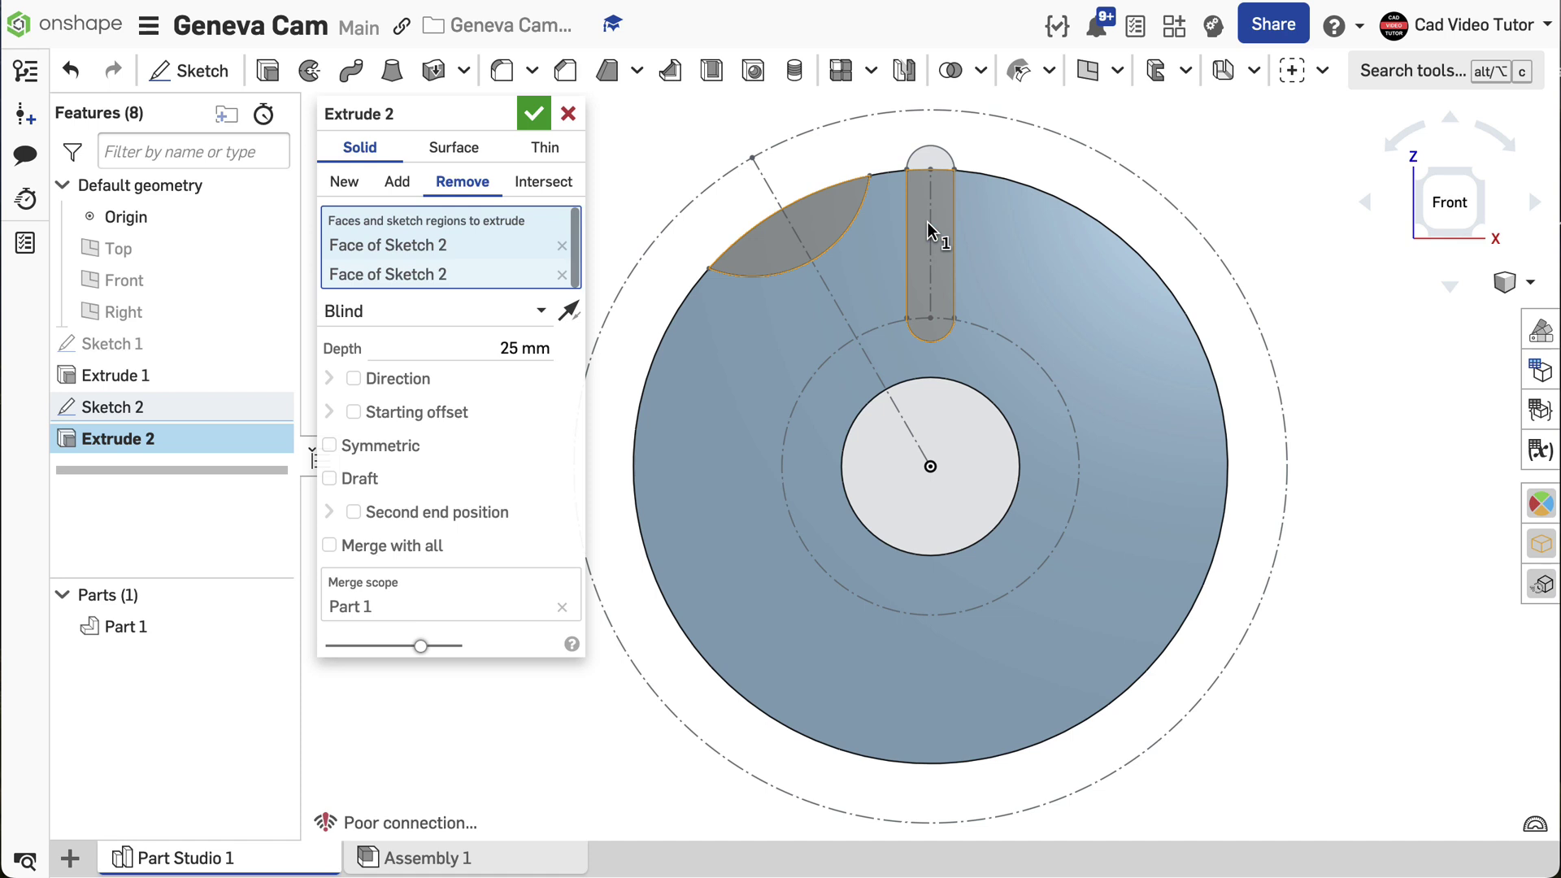
{"action": "left_click", "coordinate": [537, 307]}
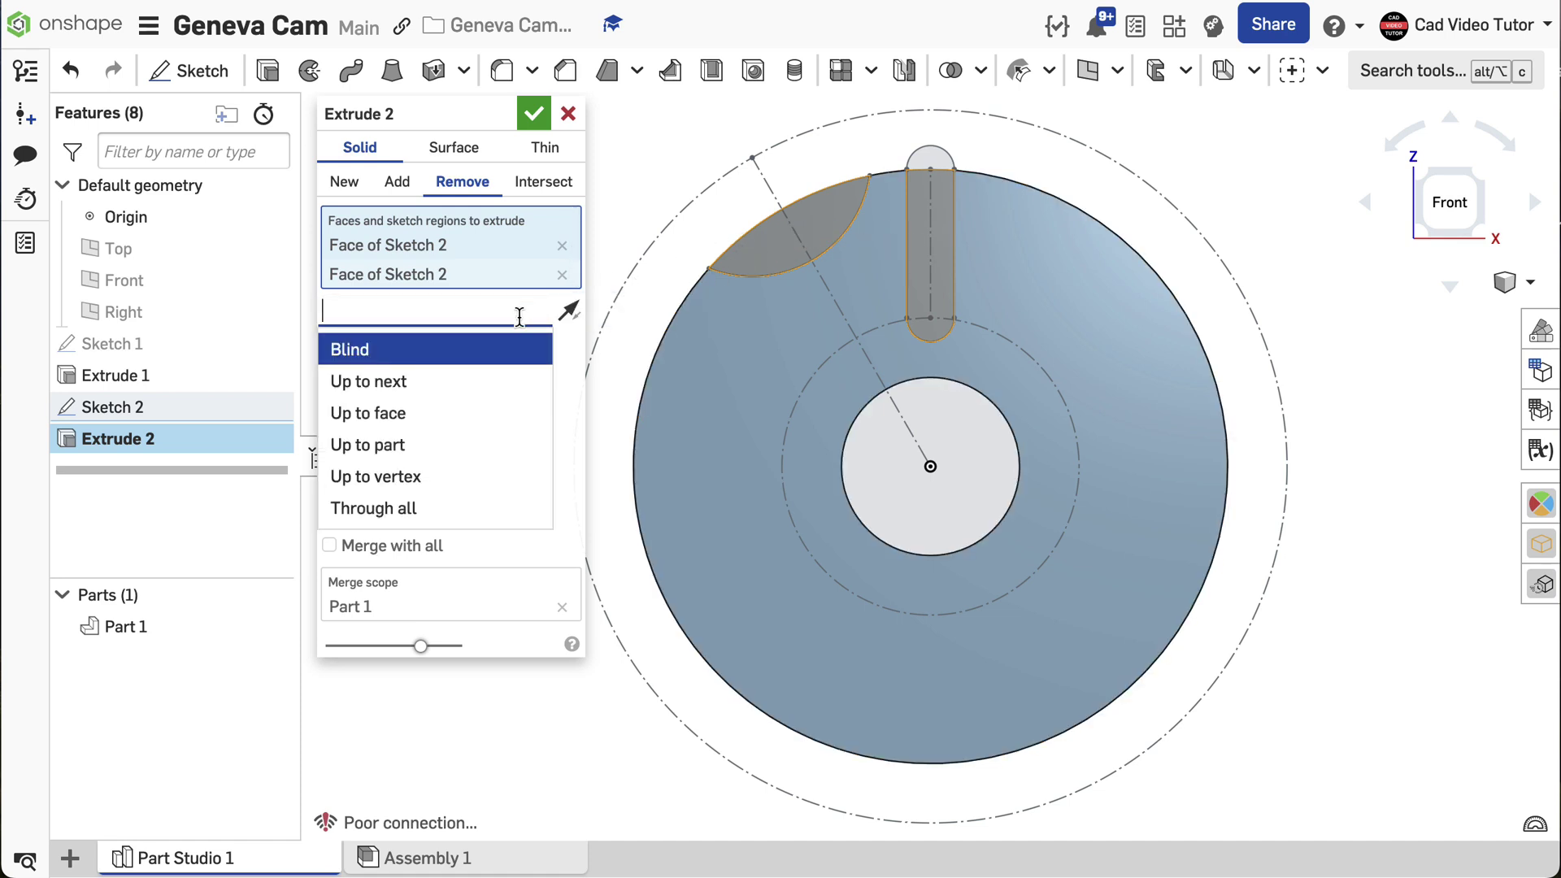
{"action": "left_click", "coordinate": [452, 512]}
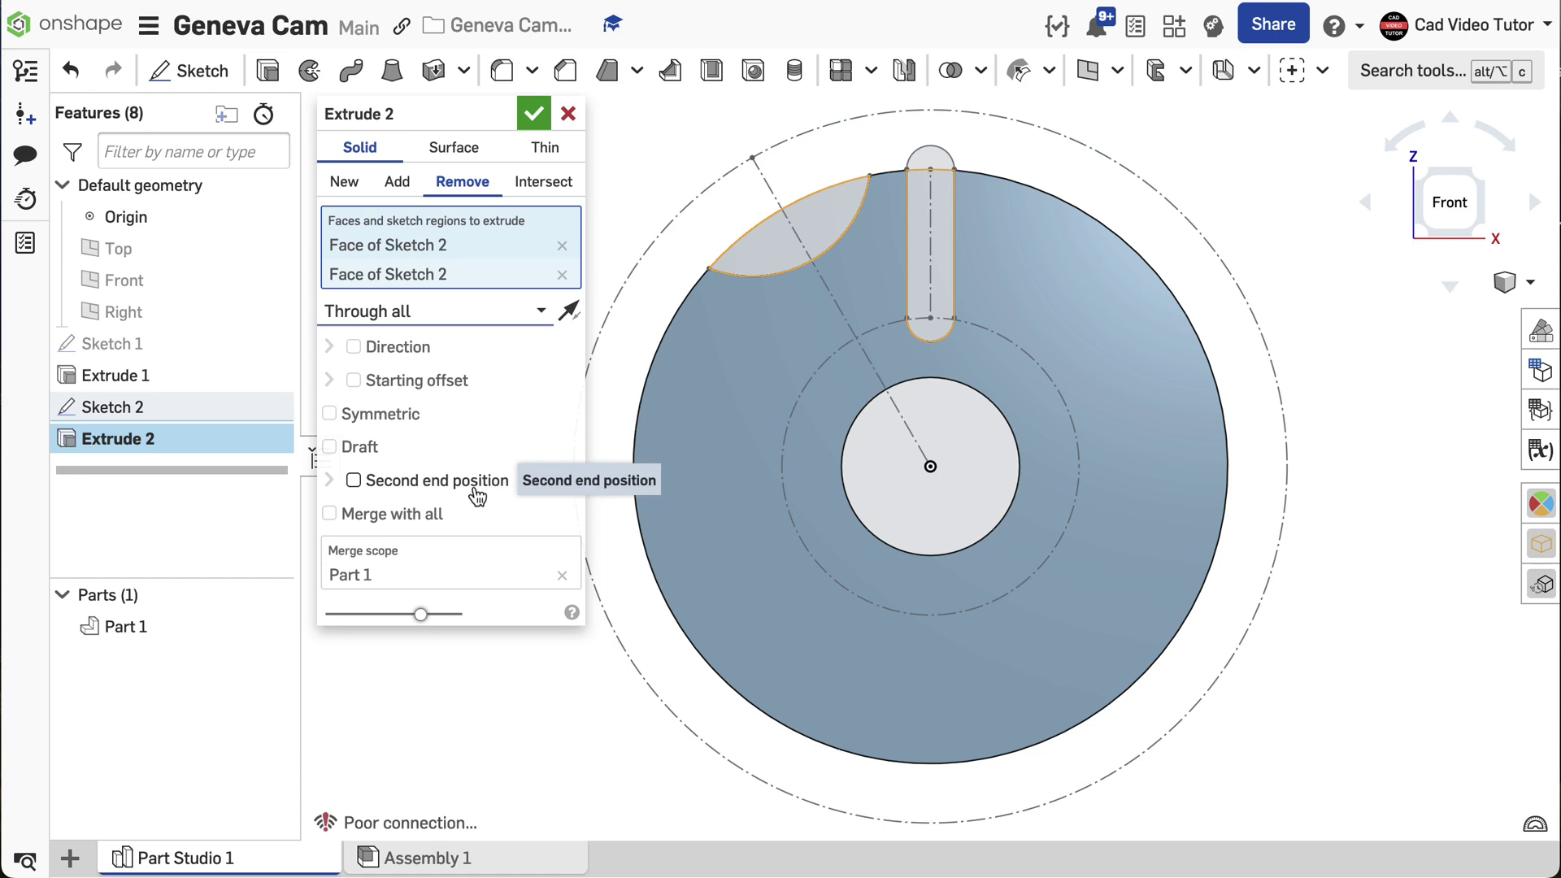
{"action": "left_click", "coordinate": [535, 119]}
{"action": "key", "text": "shift+7"}
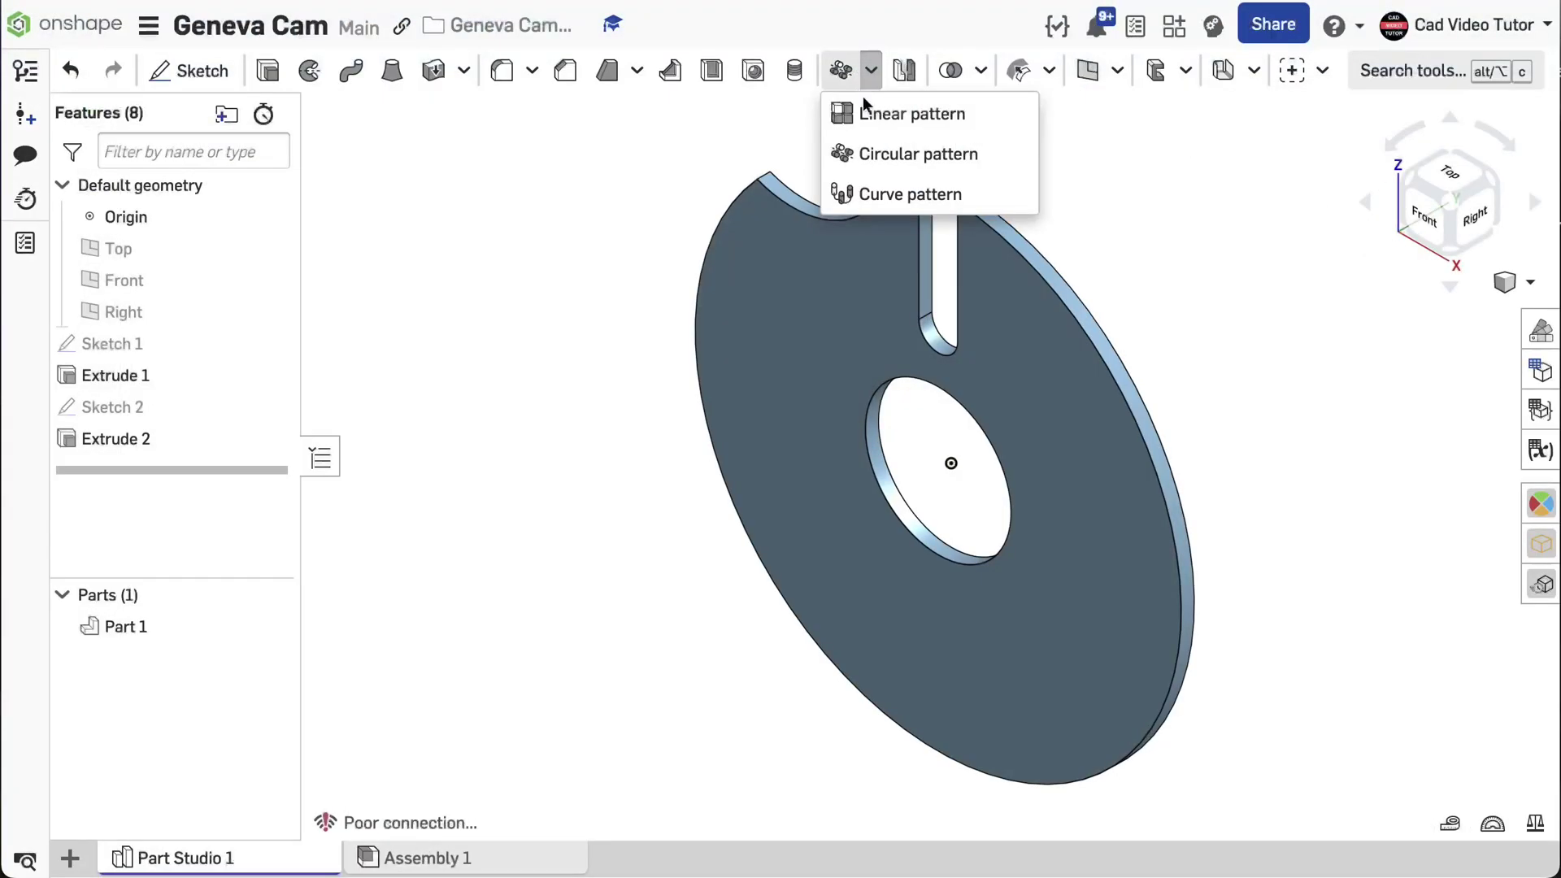
- Feature-pattern Extrude 2 six times around the centre hole edge axis
{"action": "left_click", "coordinate": [846, 153]}
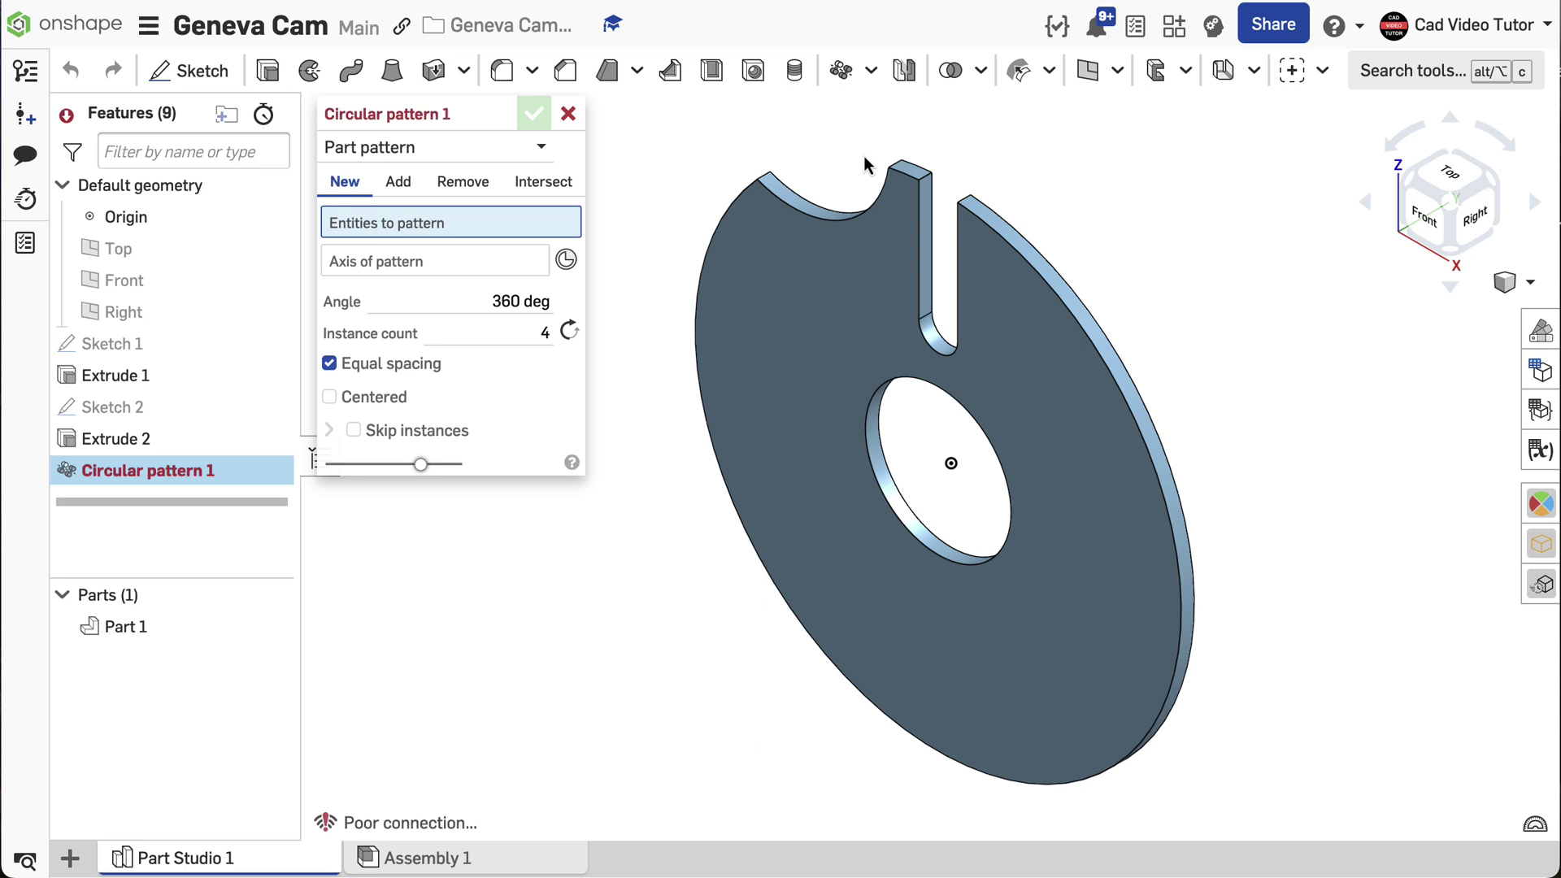
{"action": "left_click", "coordinate": [535, 149]}
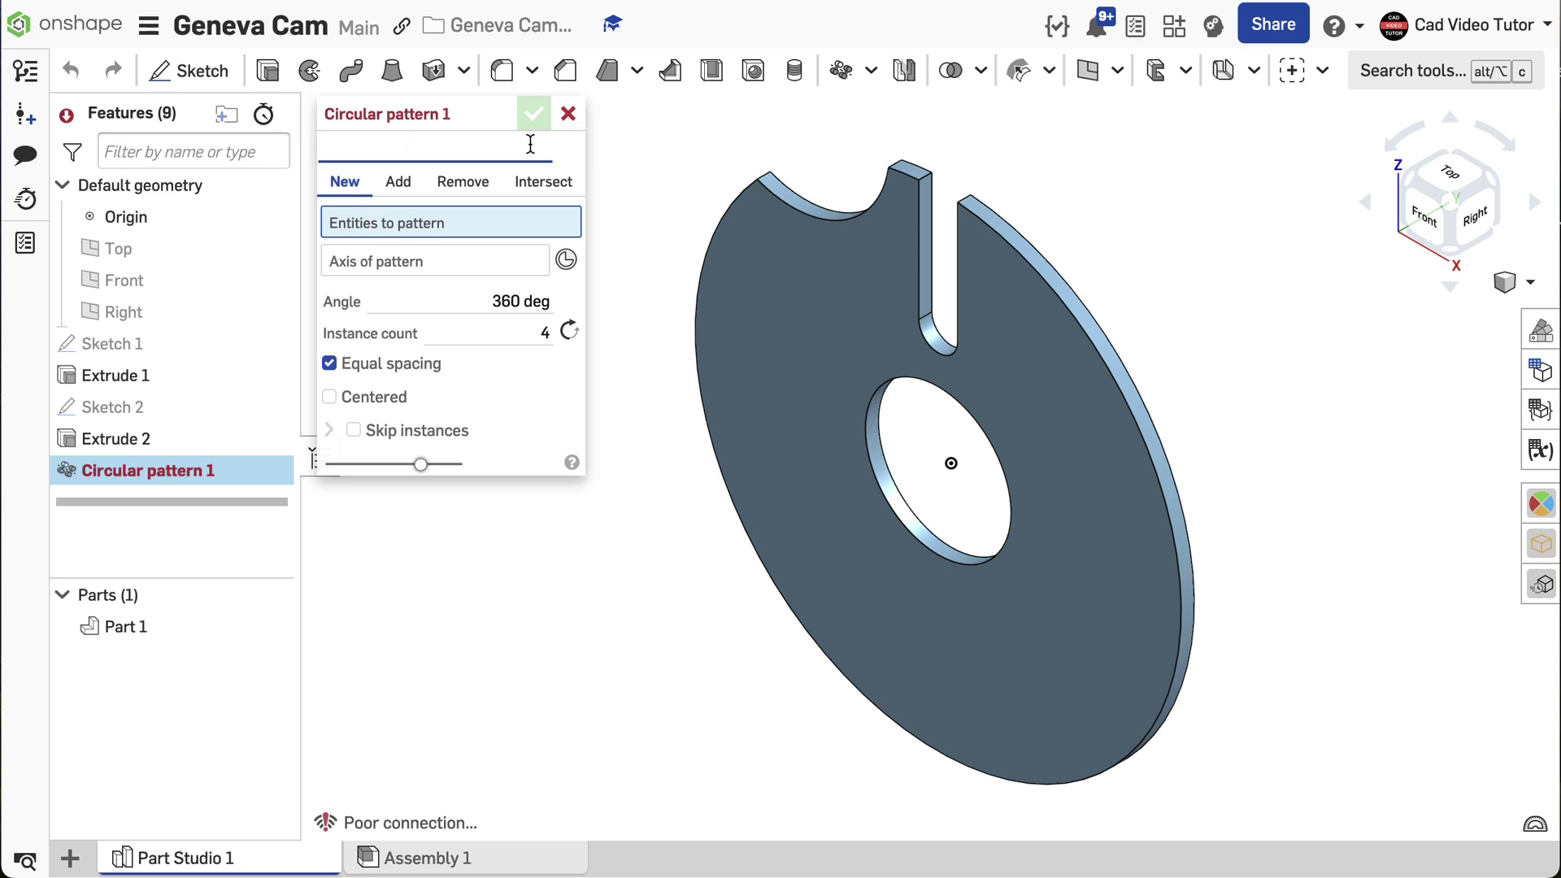
{"action": "left_click", "coordinate": [505, 218]}
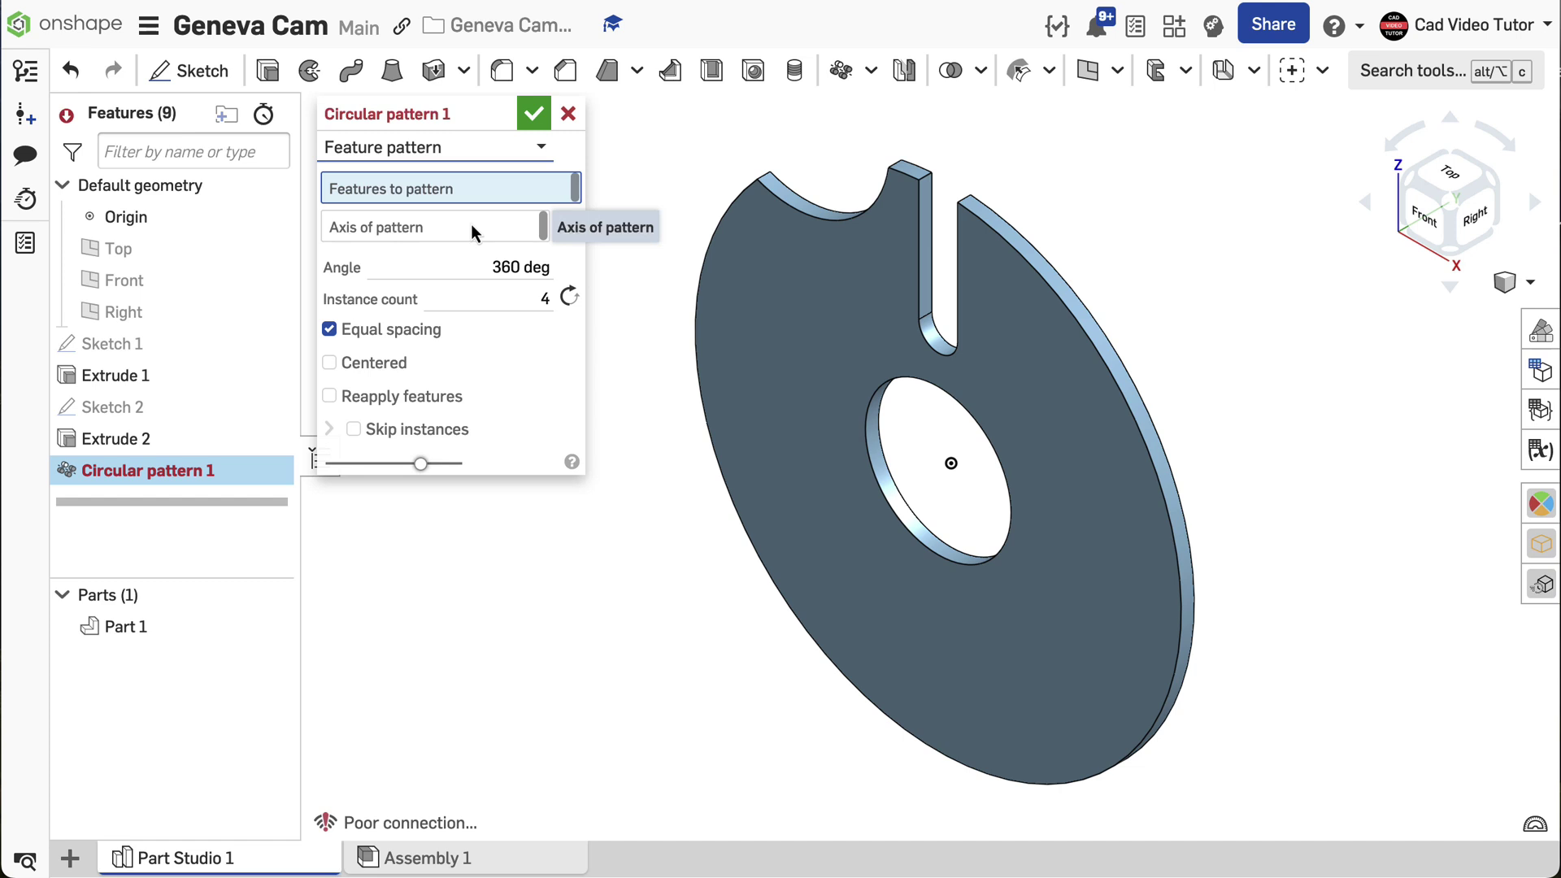
{"action": "left_click", "coordinate": [198, 440]}
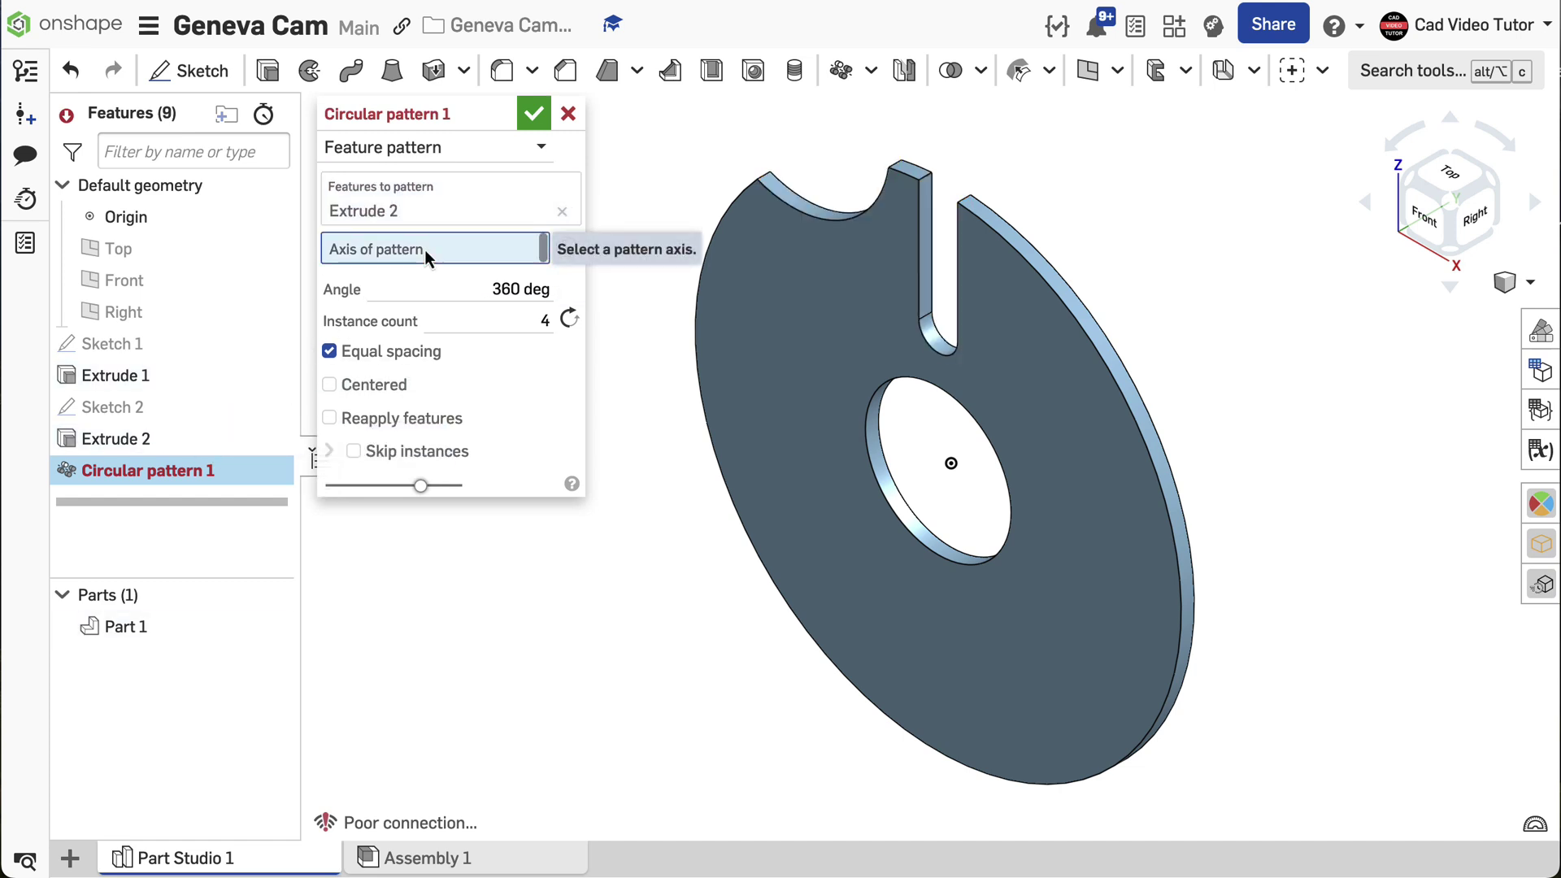
{"action": "left_click", "coordinate": [866, 428]}
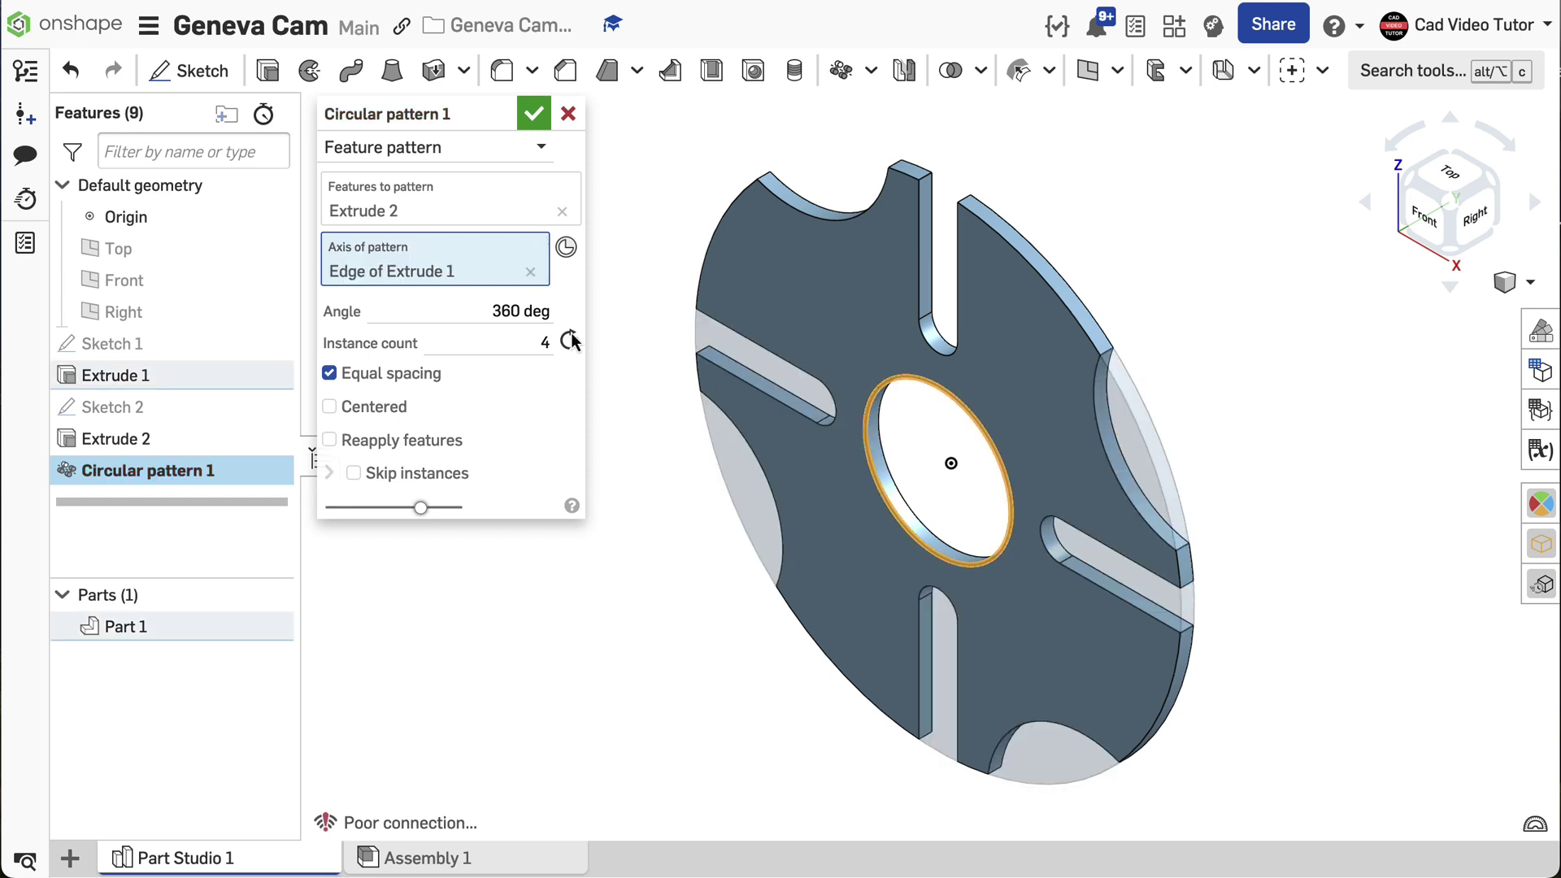
{"action": "left_click", "coordinate": [521, 334]}
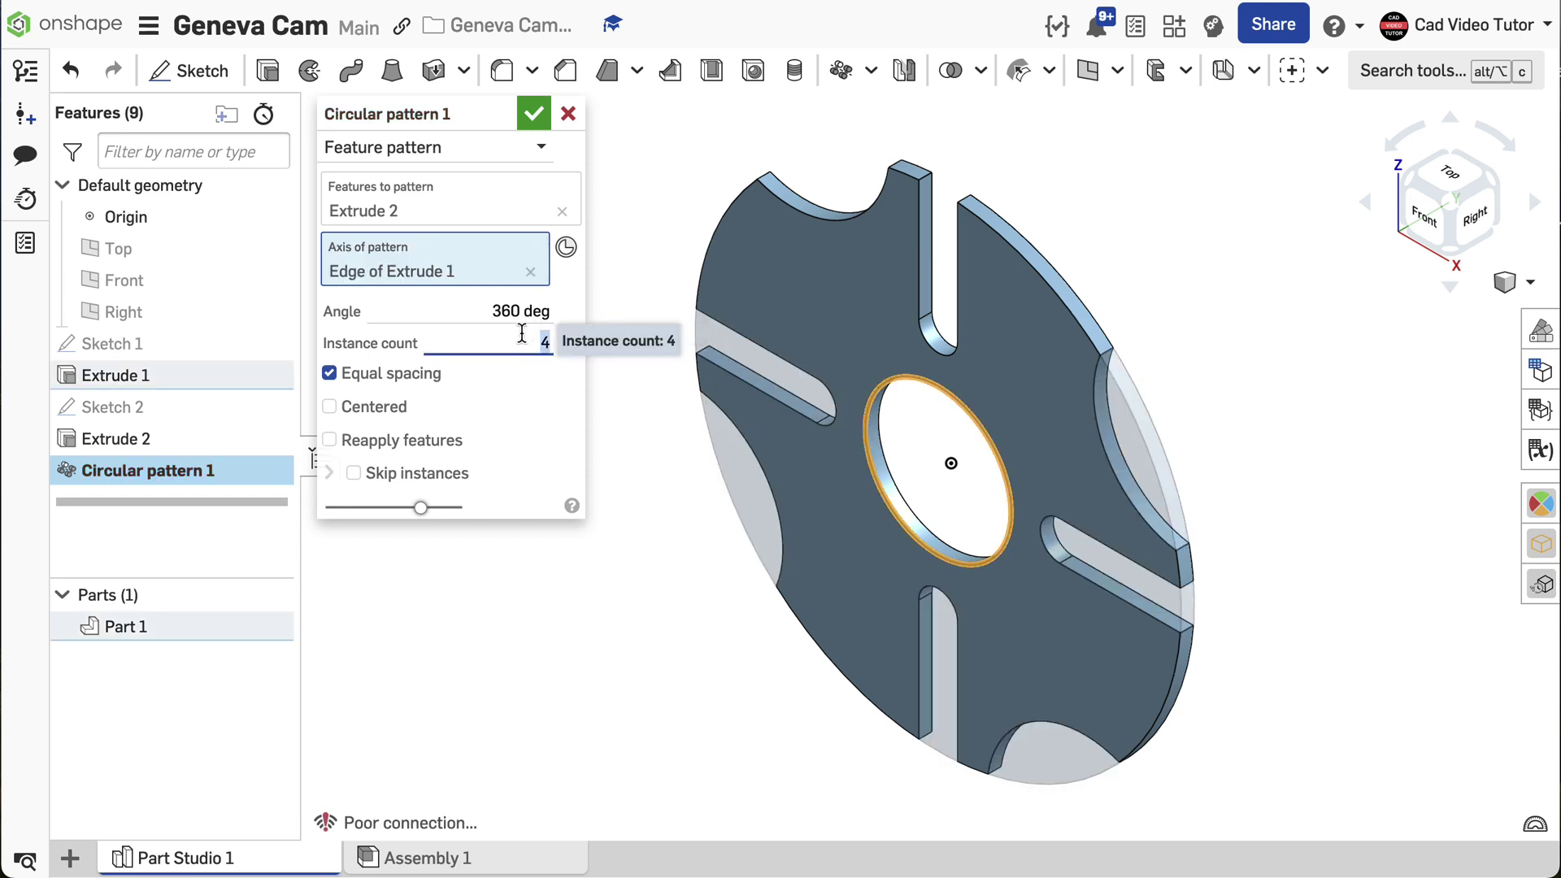
{"action": "type", "text": "6"}
{"action": "key", "text": "Return"}
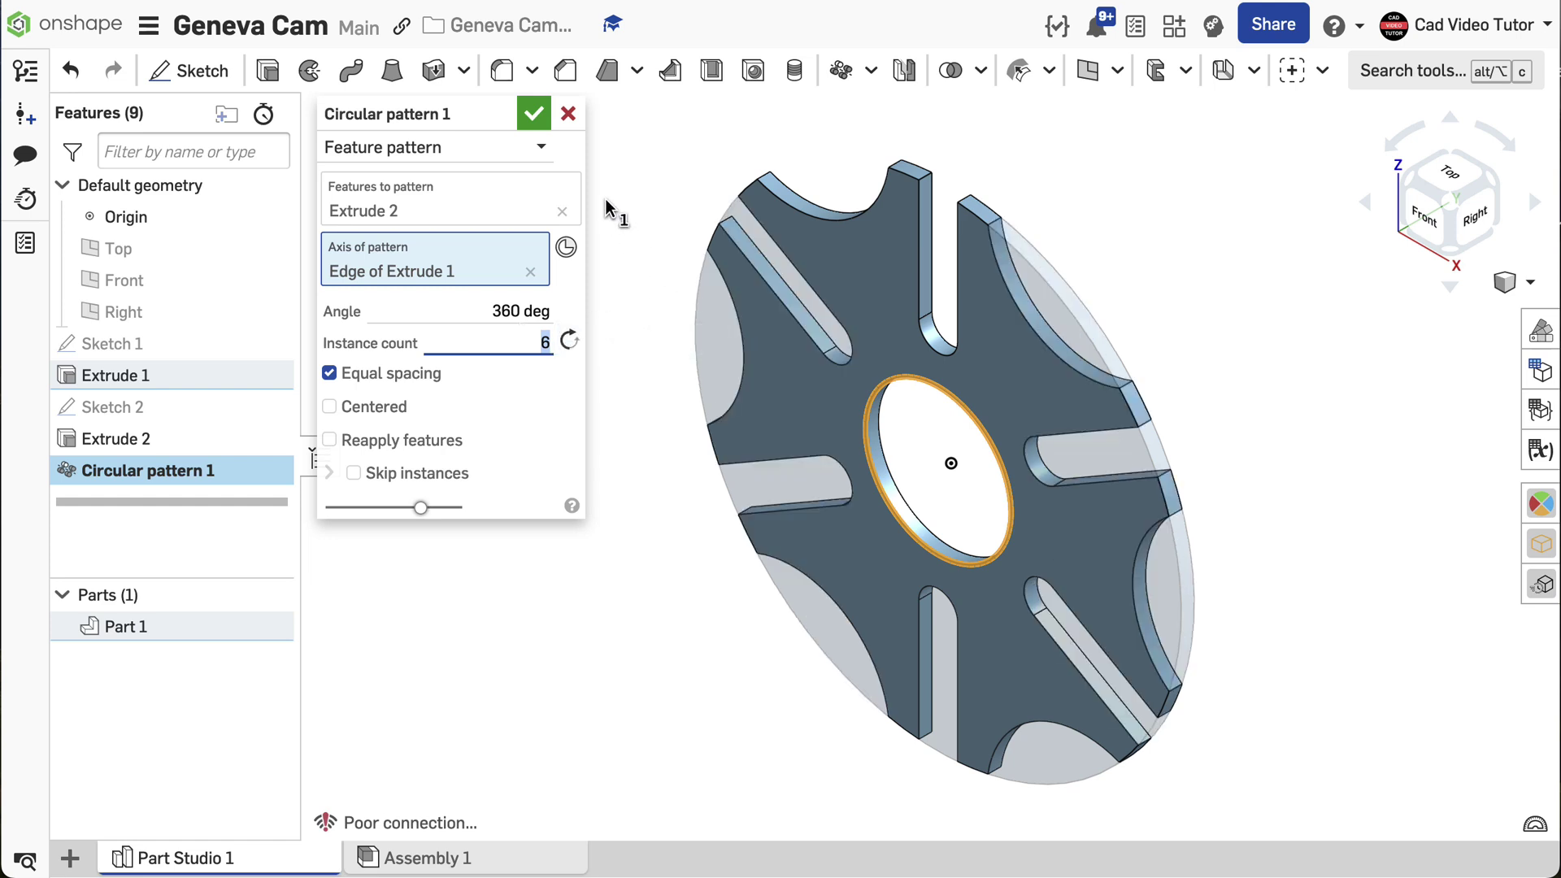
{"action": "left_click", "coordinate": [542, 116]}
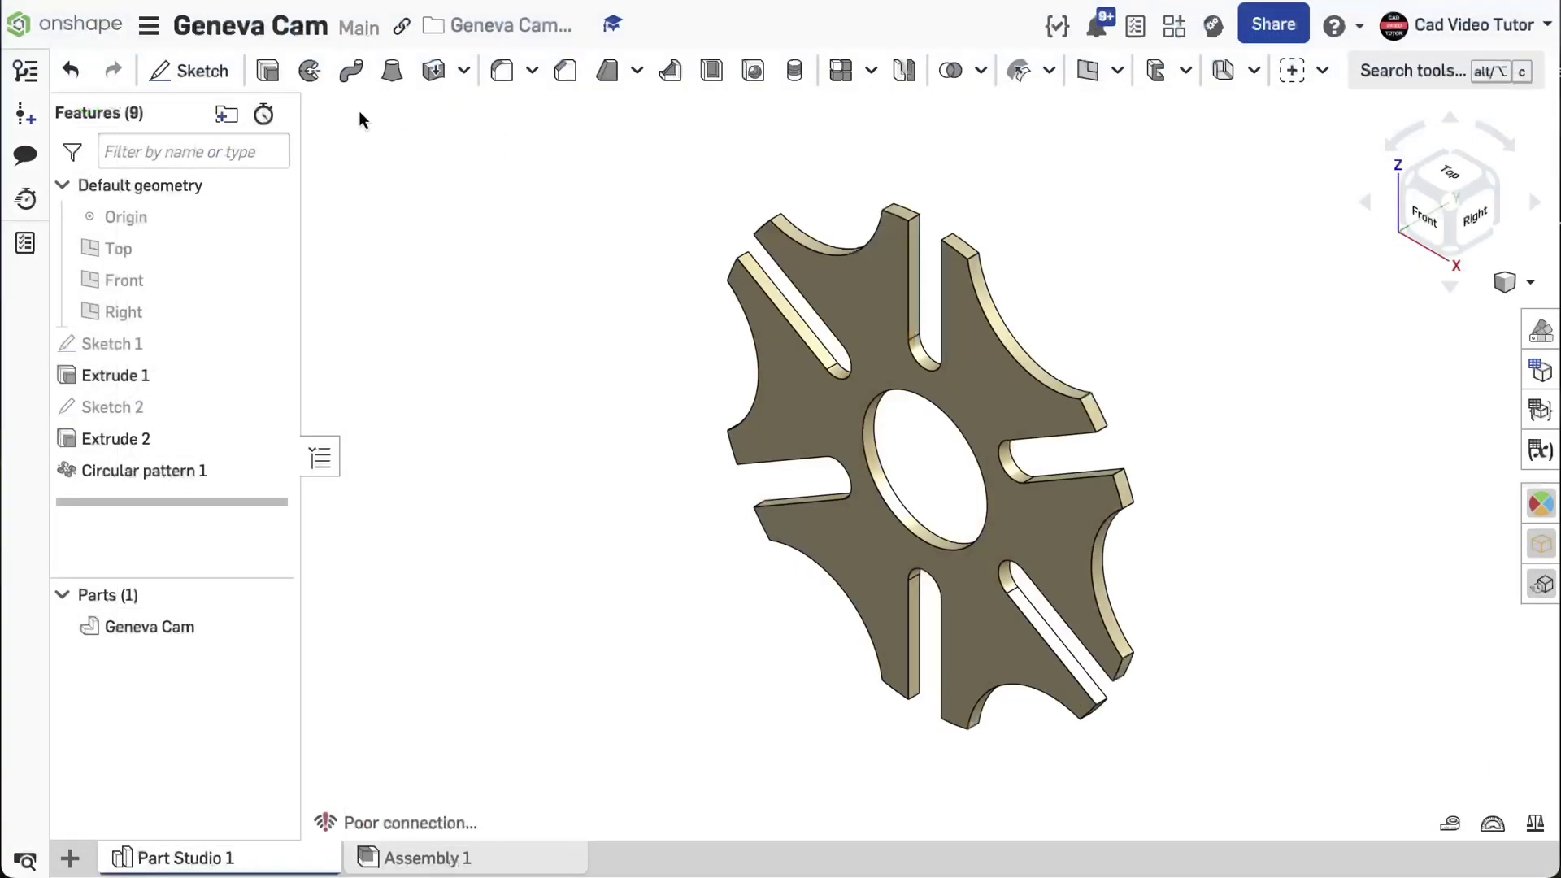
- Add the Sketch 1 ring as a hub extrude, 15 mm one side and 5 mm the other
{"action": "left_click", "coordinate": [271, 82]}
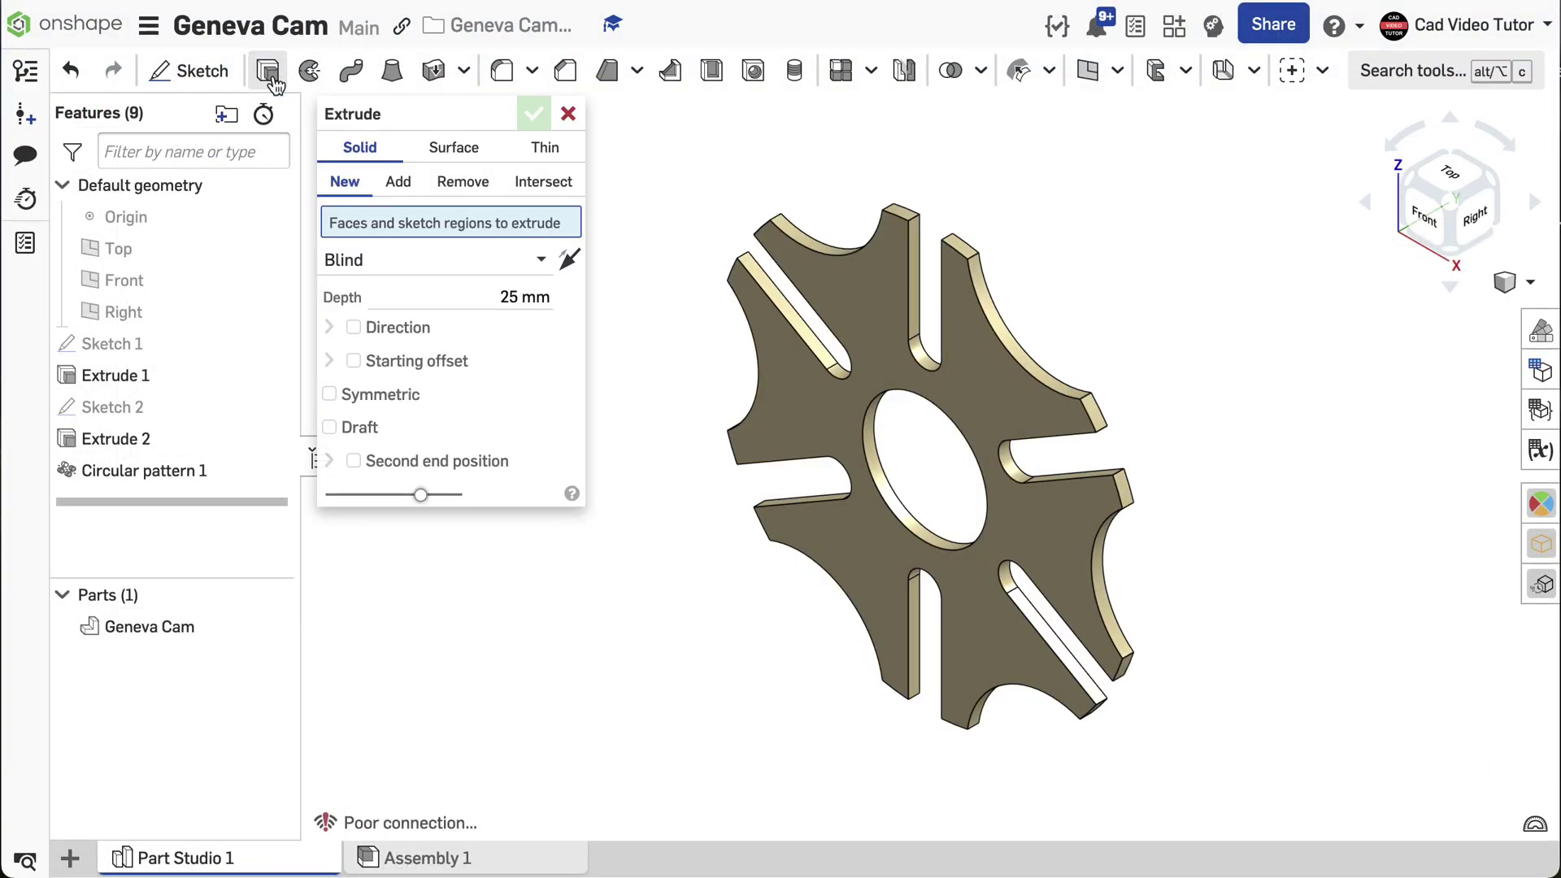
{"action": "left_click", "coordinate": [398, 181]}
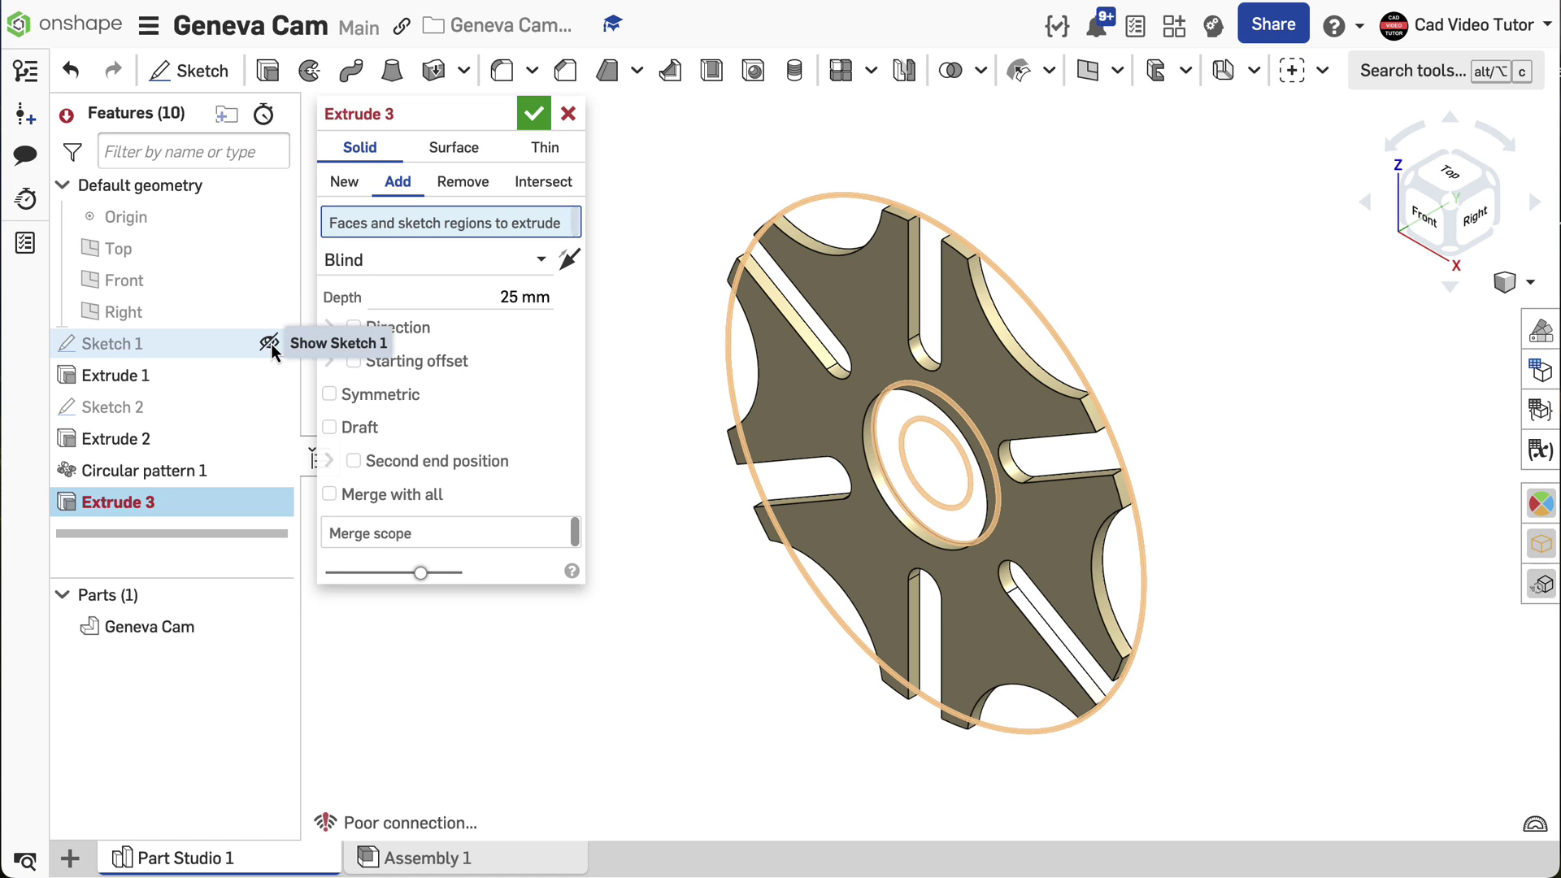
{"action": "left_click", "coordinate": [270, 343]}
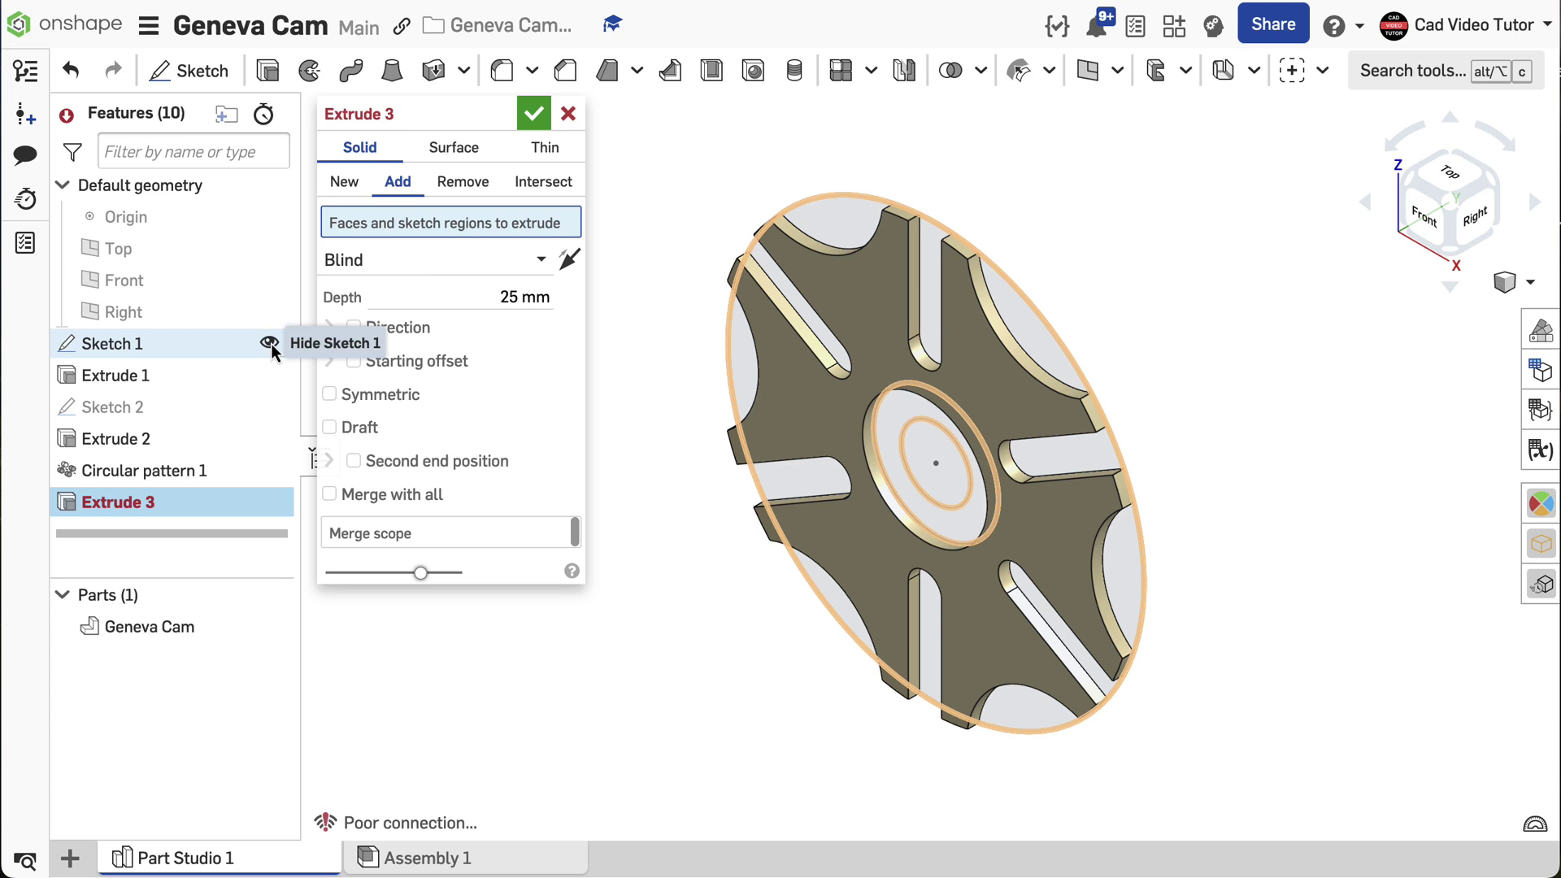
{"action": "left_click", "coordinate": [894, 409]}
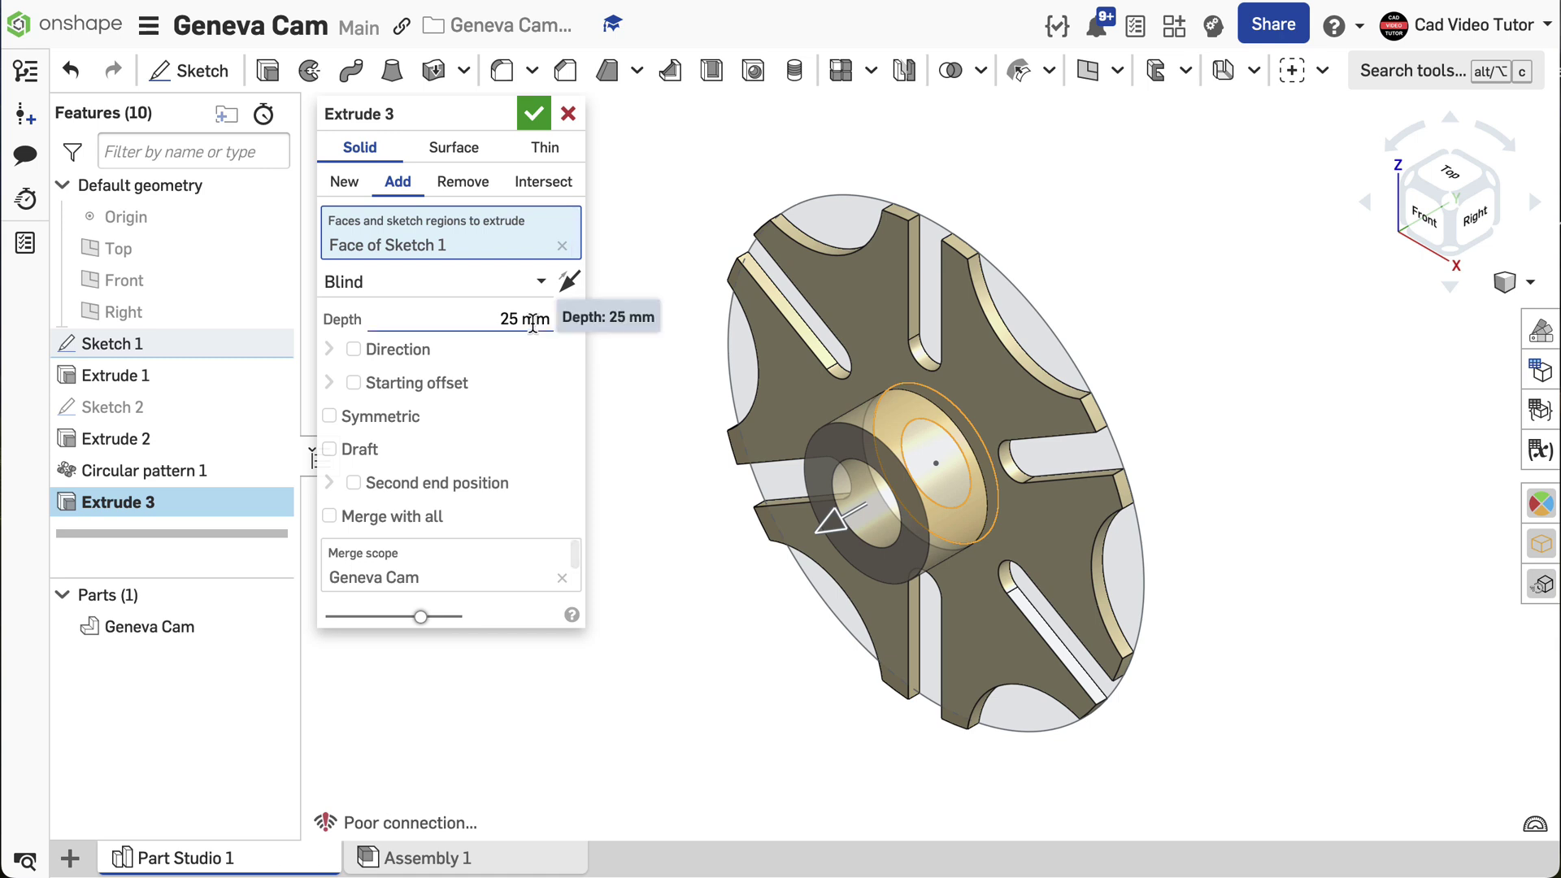
{"action": "double_click", "coordinate": [505, 317]}
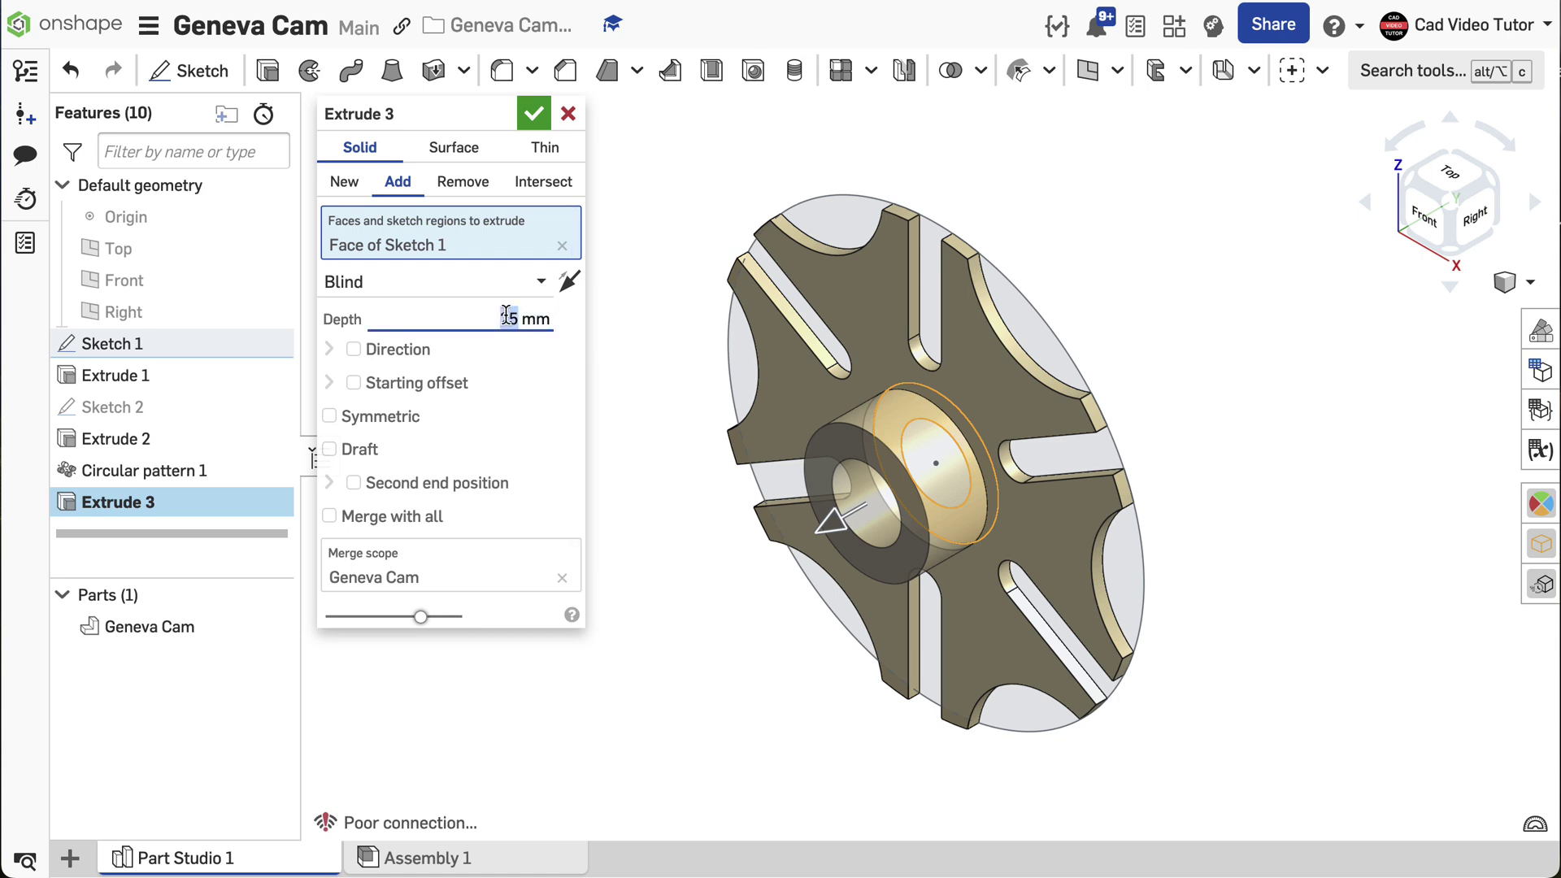
{"action": "type", "text": "15"}
{"action": "key", "text": "Return"}
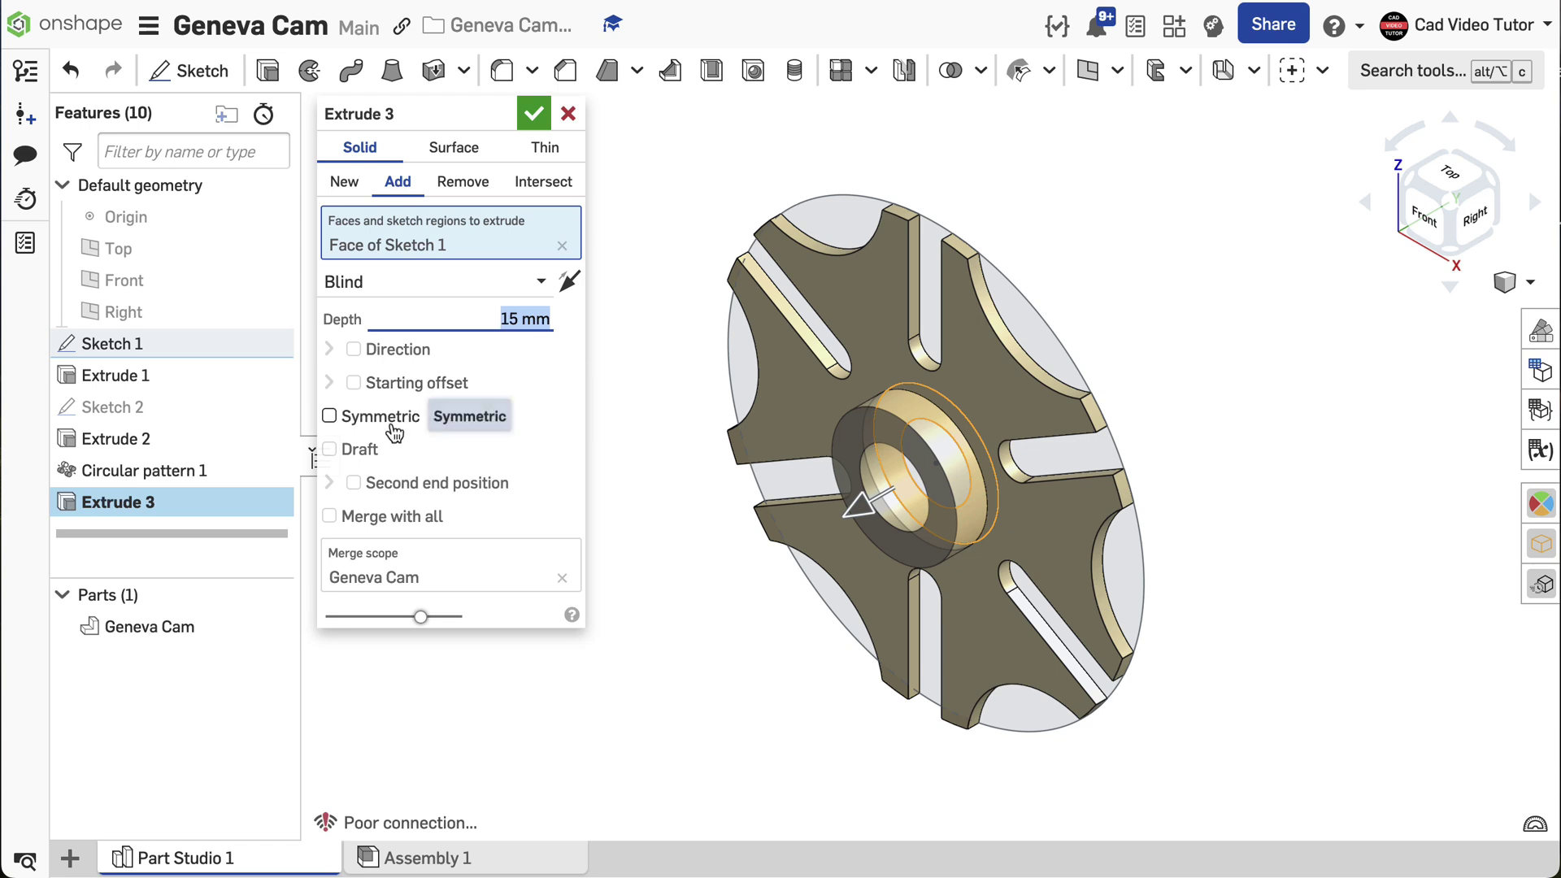
{"action": "left_click", "coordinate": [354, 484]}
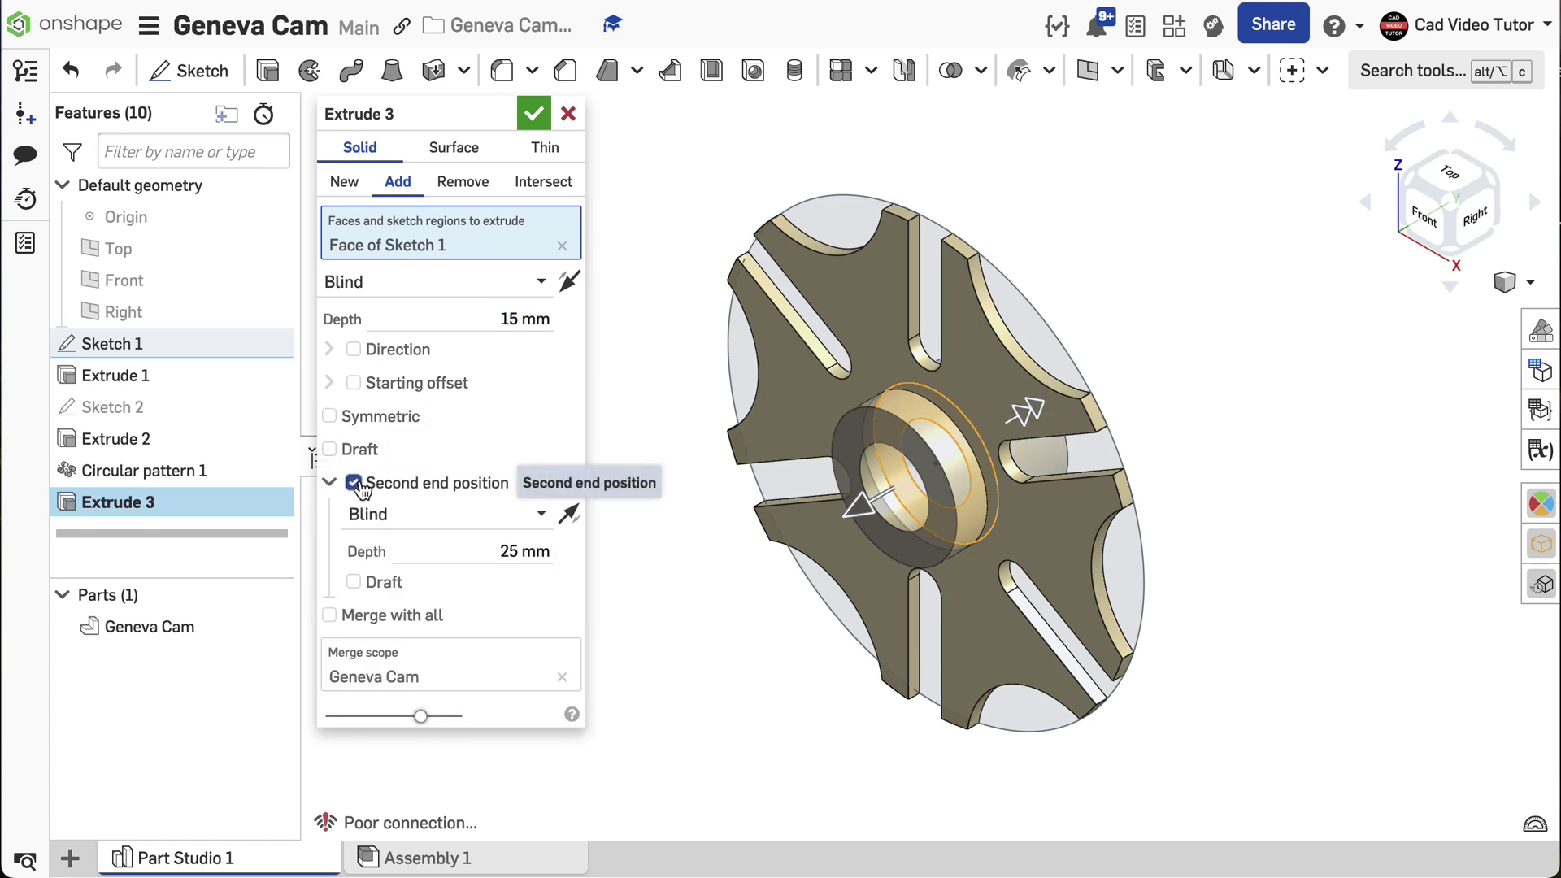
{"action": "double_click", "coordinate": [509, 551]}
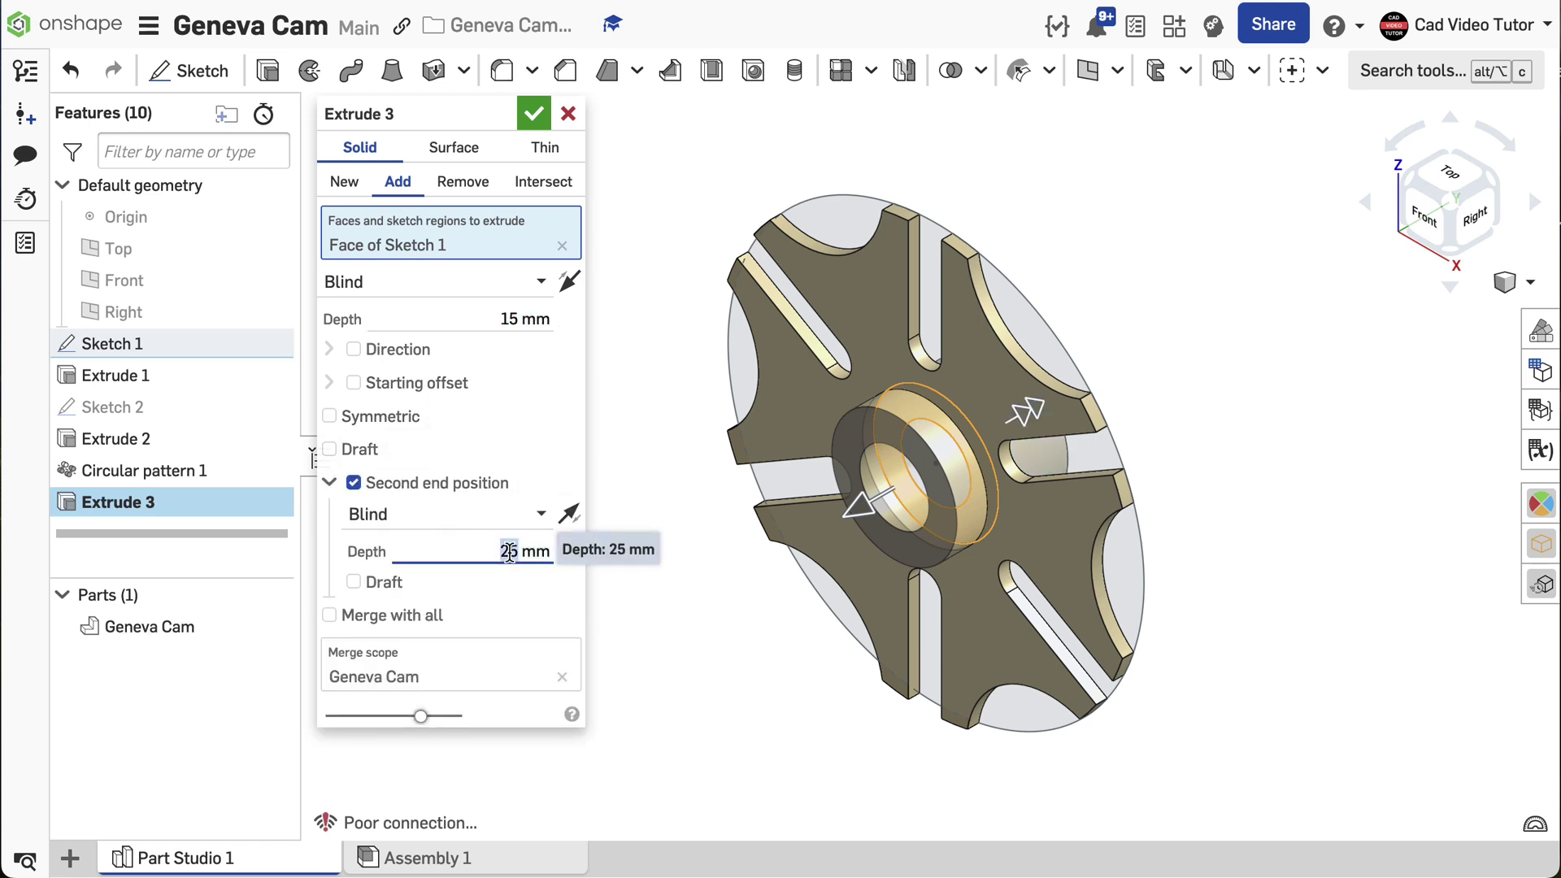
{"action": "type", "text": "5"}
{"action": "right_click_drag", "start_coordinate": [823, 529], "coordinate": [896, 524]}
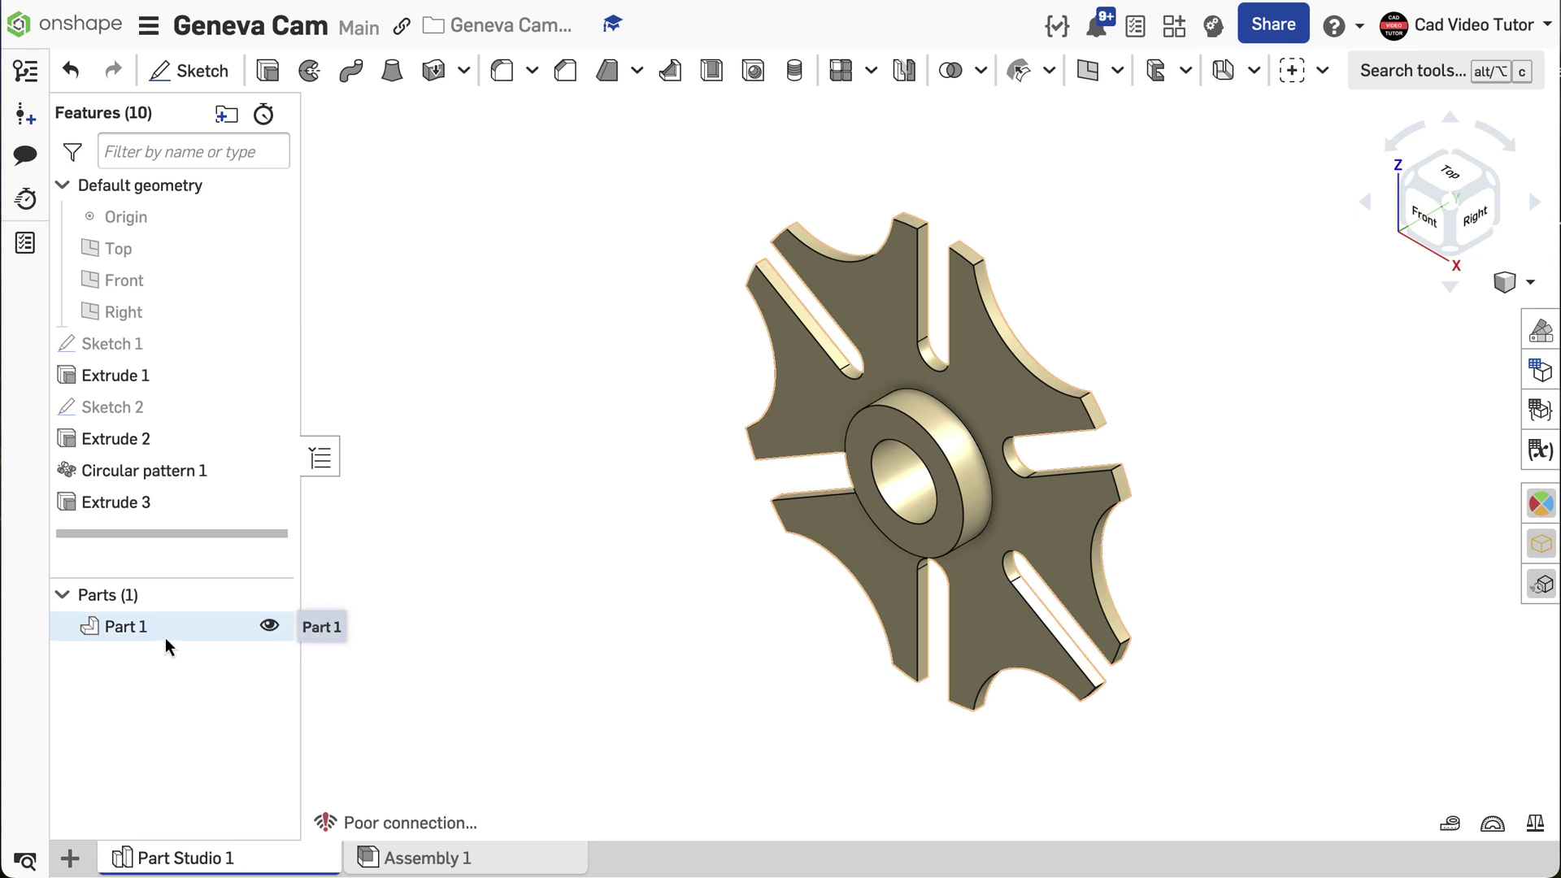
- Rename Part 1 to 'Geneva Cam'
{"action": "right_click", "coordinate": [172, 633]}
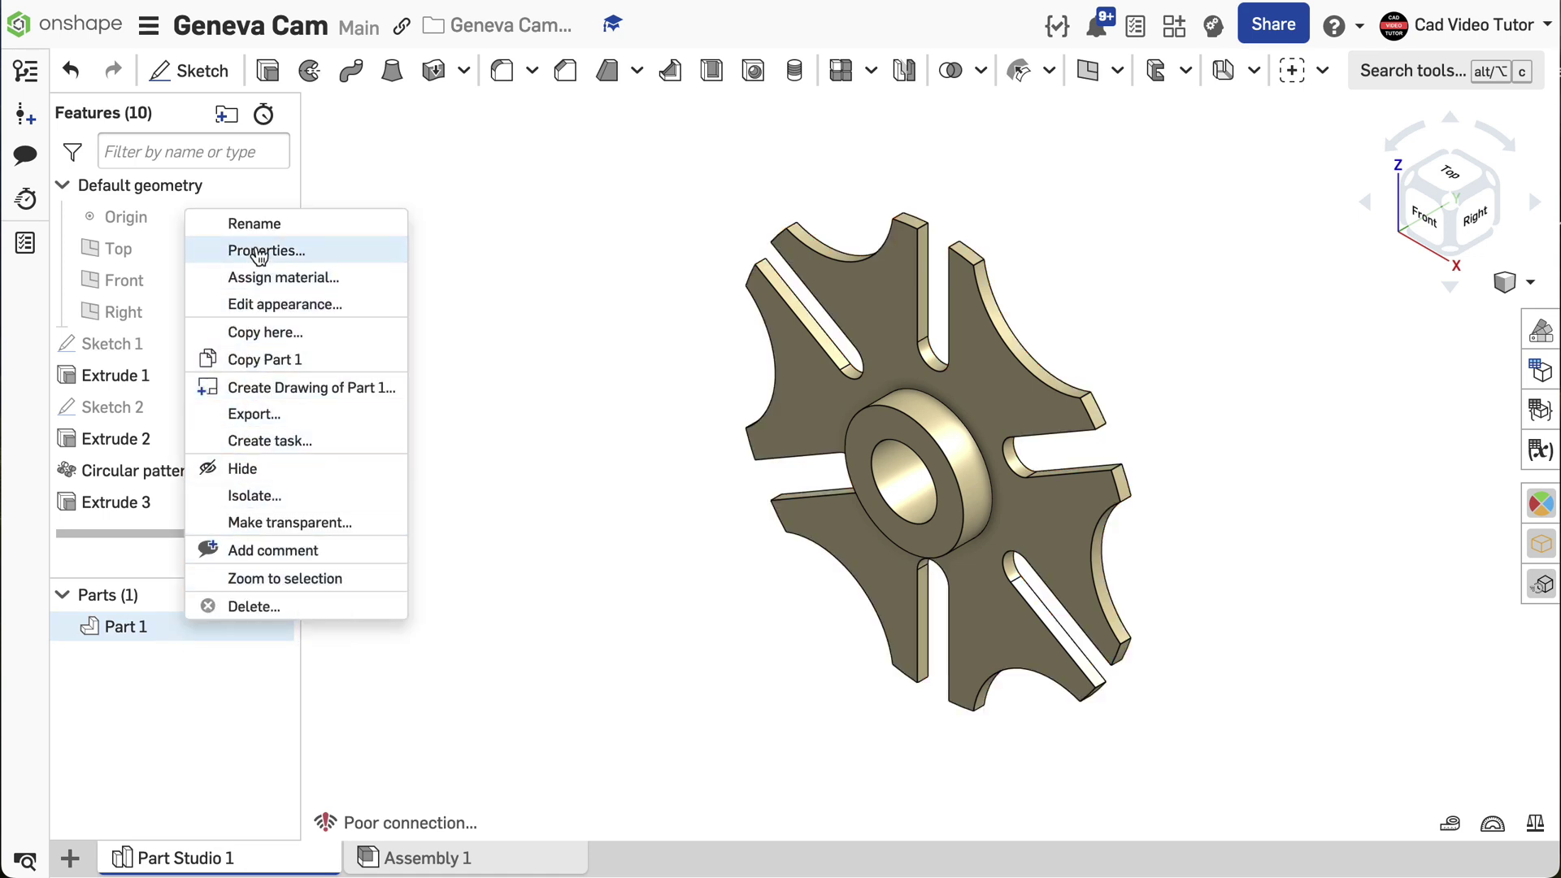
{"action": "left_click", "coordinate": [254, 225]}
{"action": "type", "text": "Geneva Cam"}
{"action": "key", "text": "Return"}
- Give the Geneva Cam part the beige appearance colour F0DFAD
{"action": "right_click", "coordinate": [230, 627]}
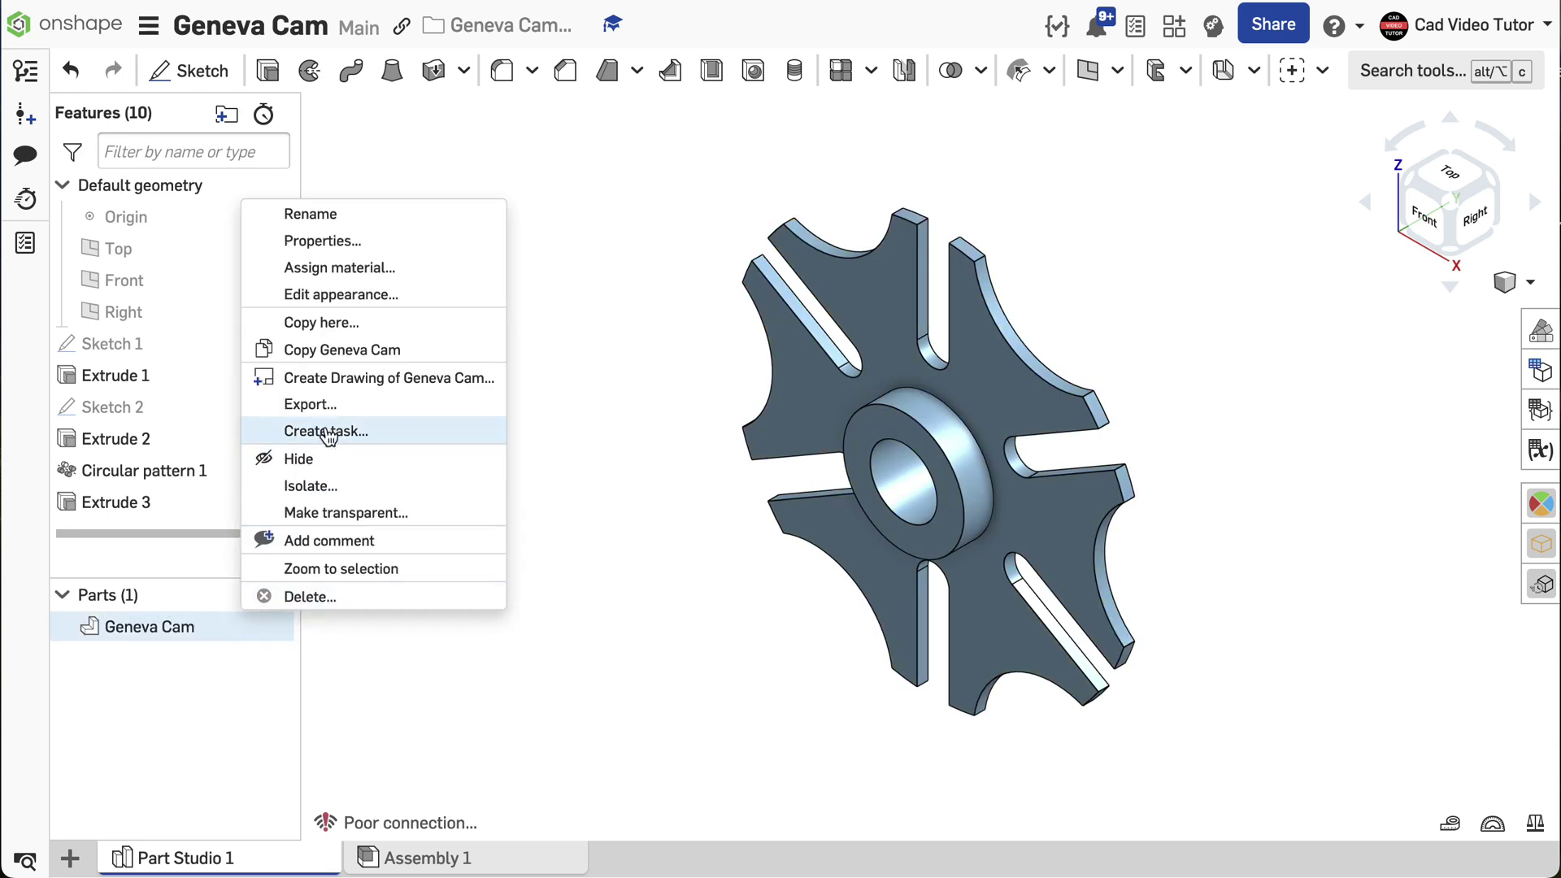
{"action": "left_click", "coordinate": [322, 299]}
{"action": "left_click", "coordinate": [436, 470]}
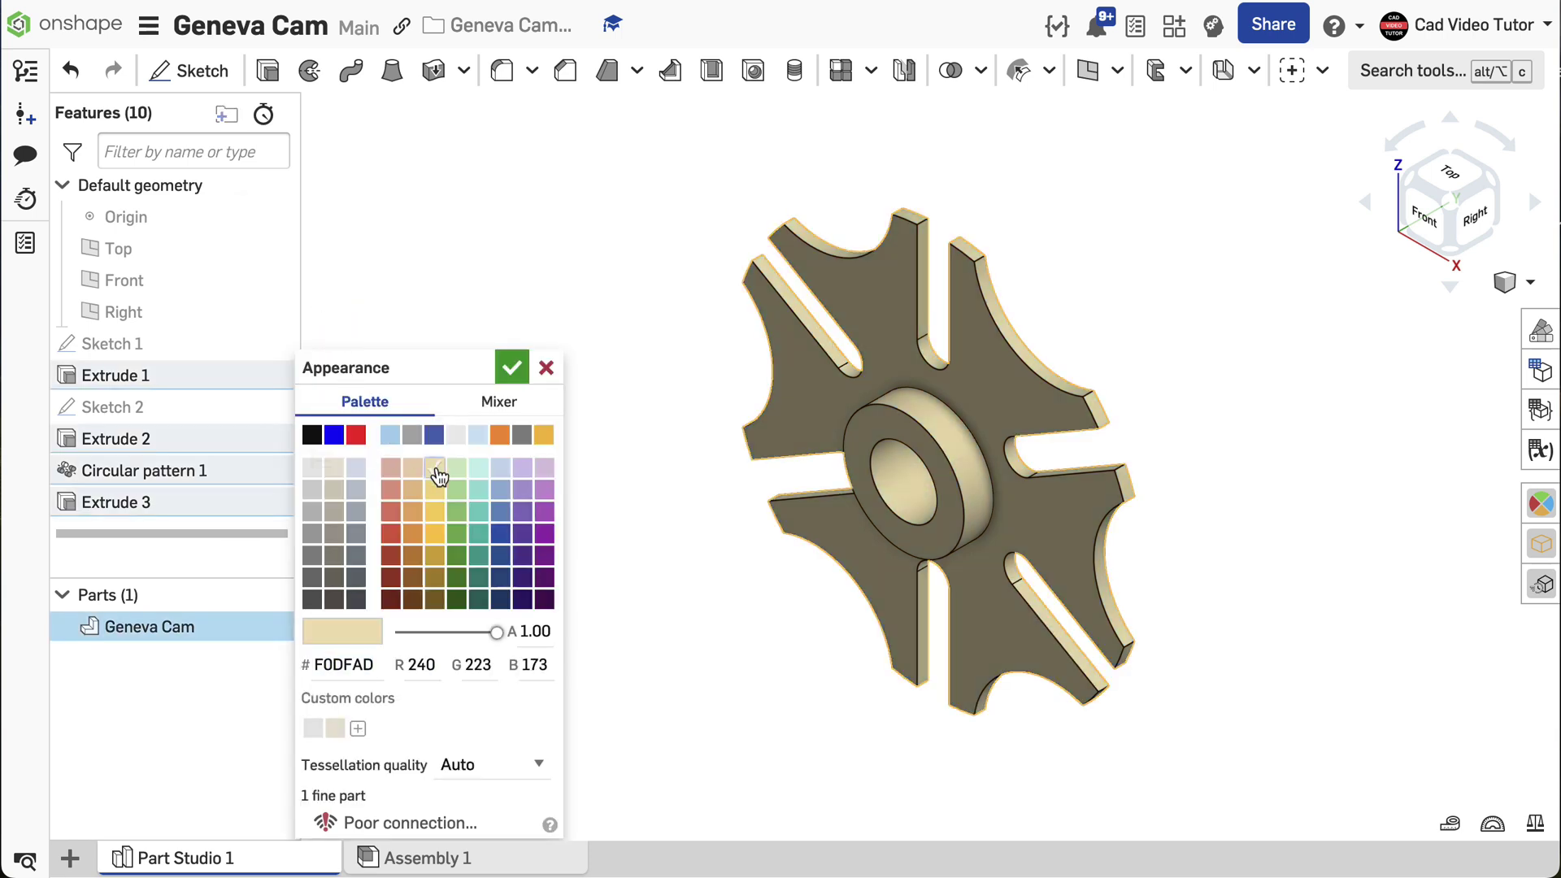
{"action": "left_click", "coordinate": [512, 367]}
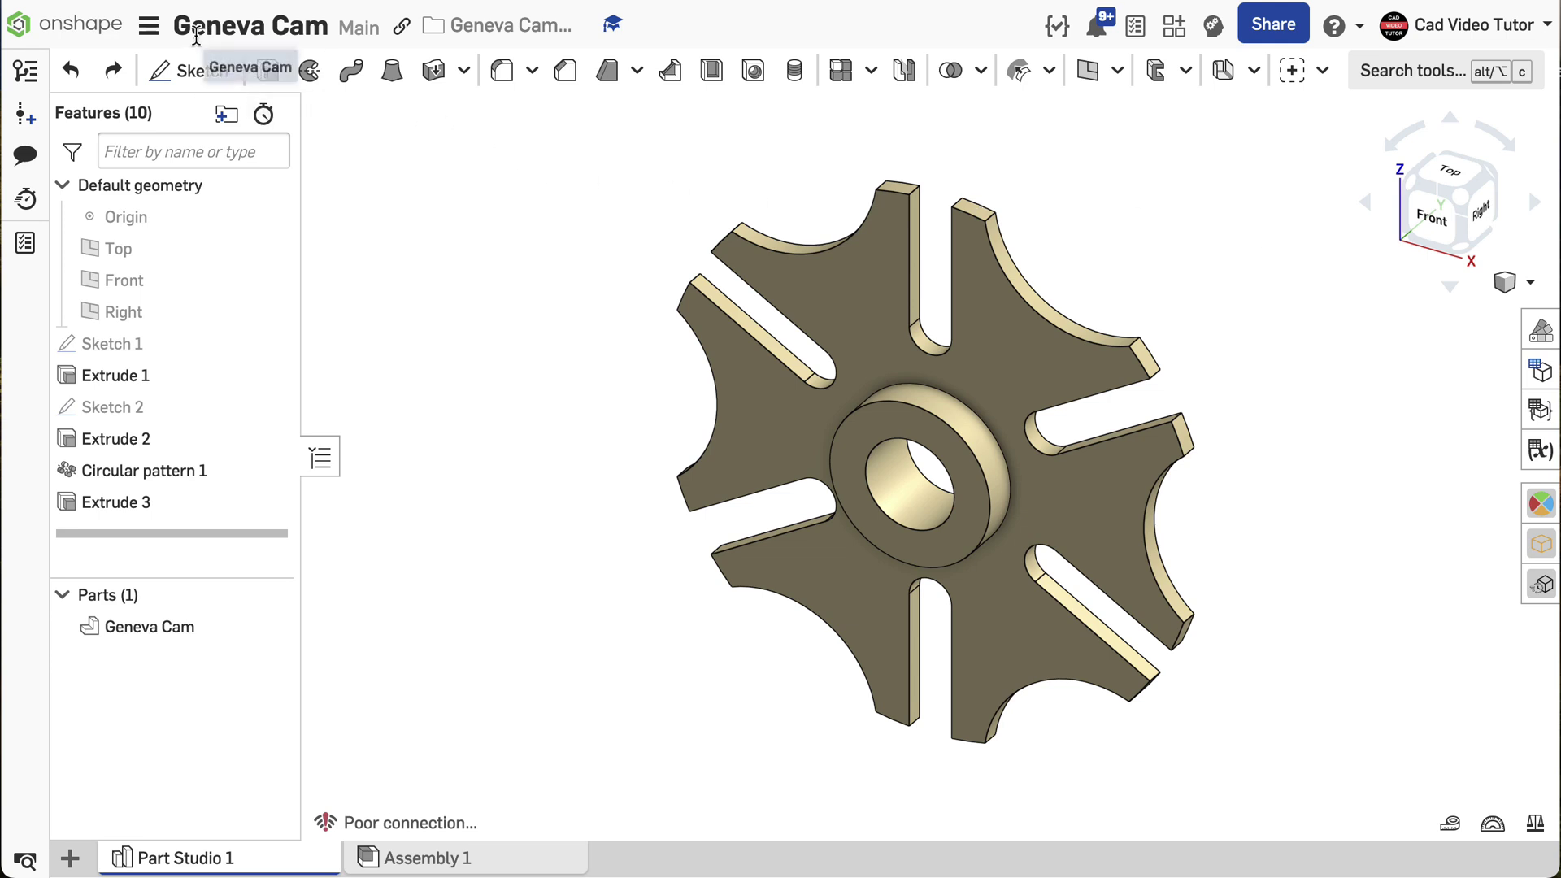
- Check the workspace units, keeping grams as the mass unit
{"action": "left_click", "coordinate": [147, 31]}
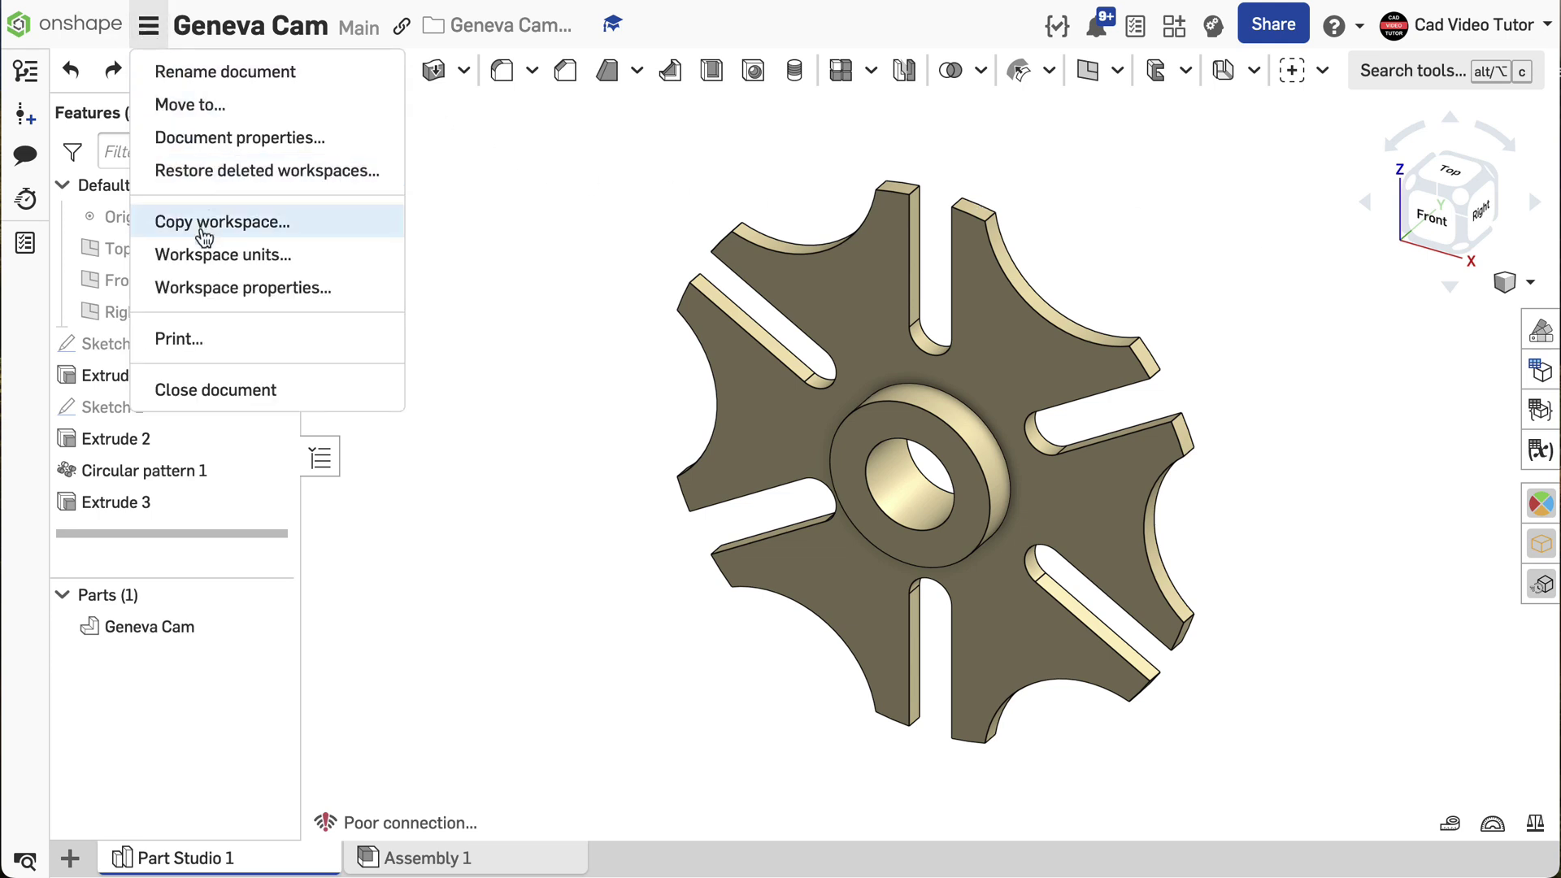
{"action": "left_click", "coordinate": [209, 254]}
{"action": "left_click", "coordinate": [558, 597]}
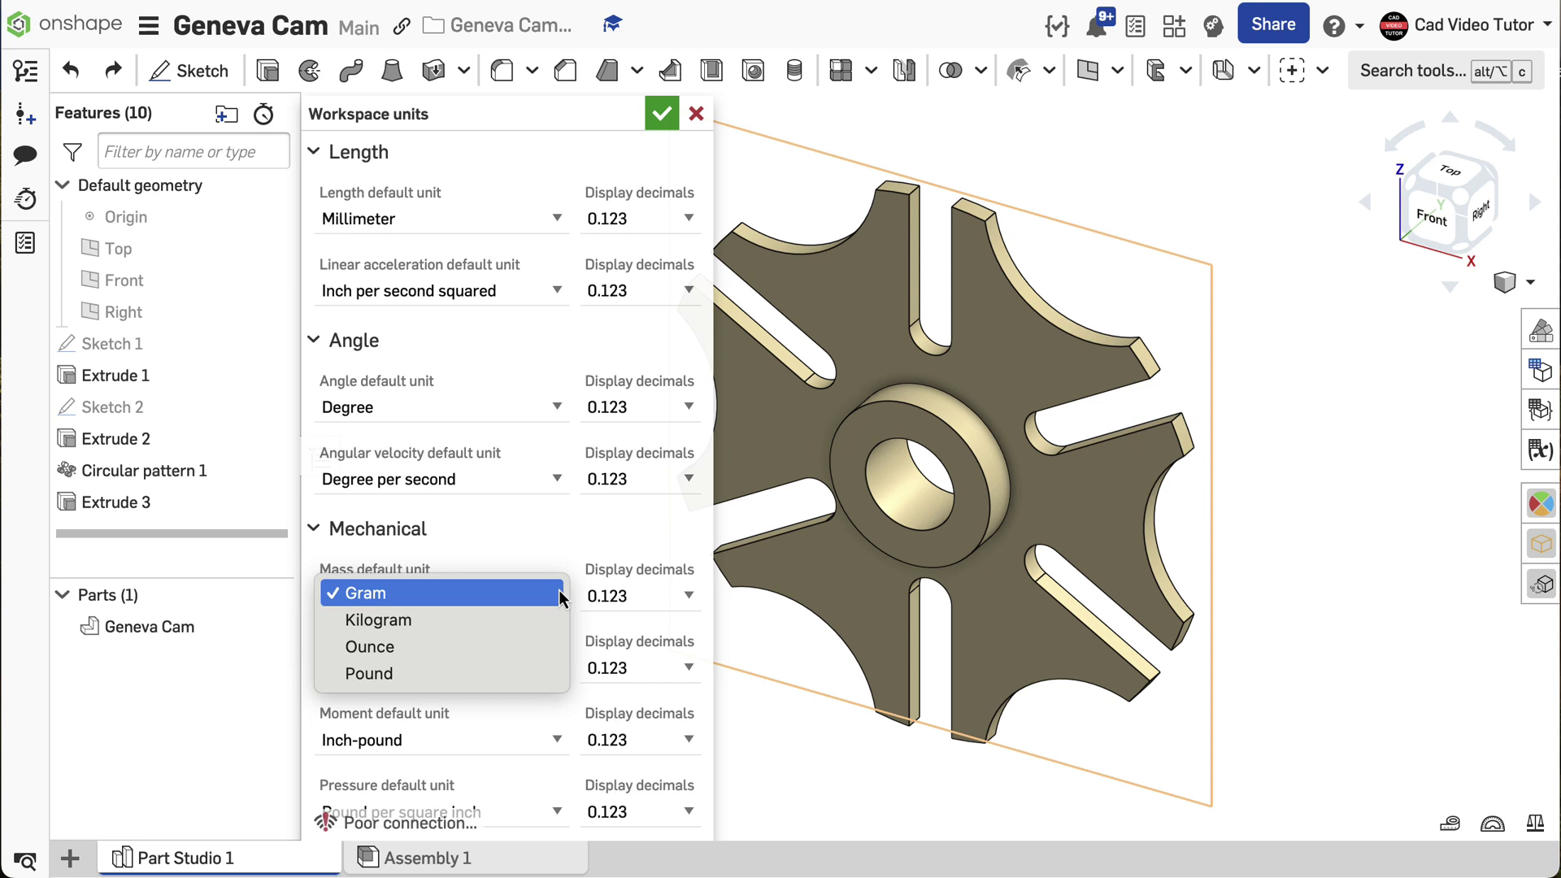
{"action": "left_click", "coordinate": [662, 113]}
- Assign ABS from the Onshape Material Library to the Geneva Cam part
{"action": "right_click", "coordinate": [193, 631]}
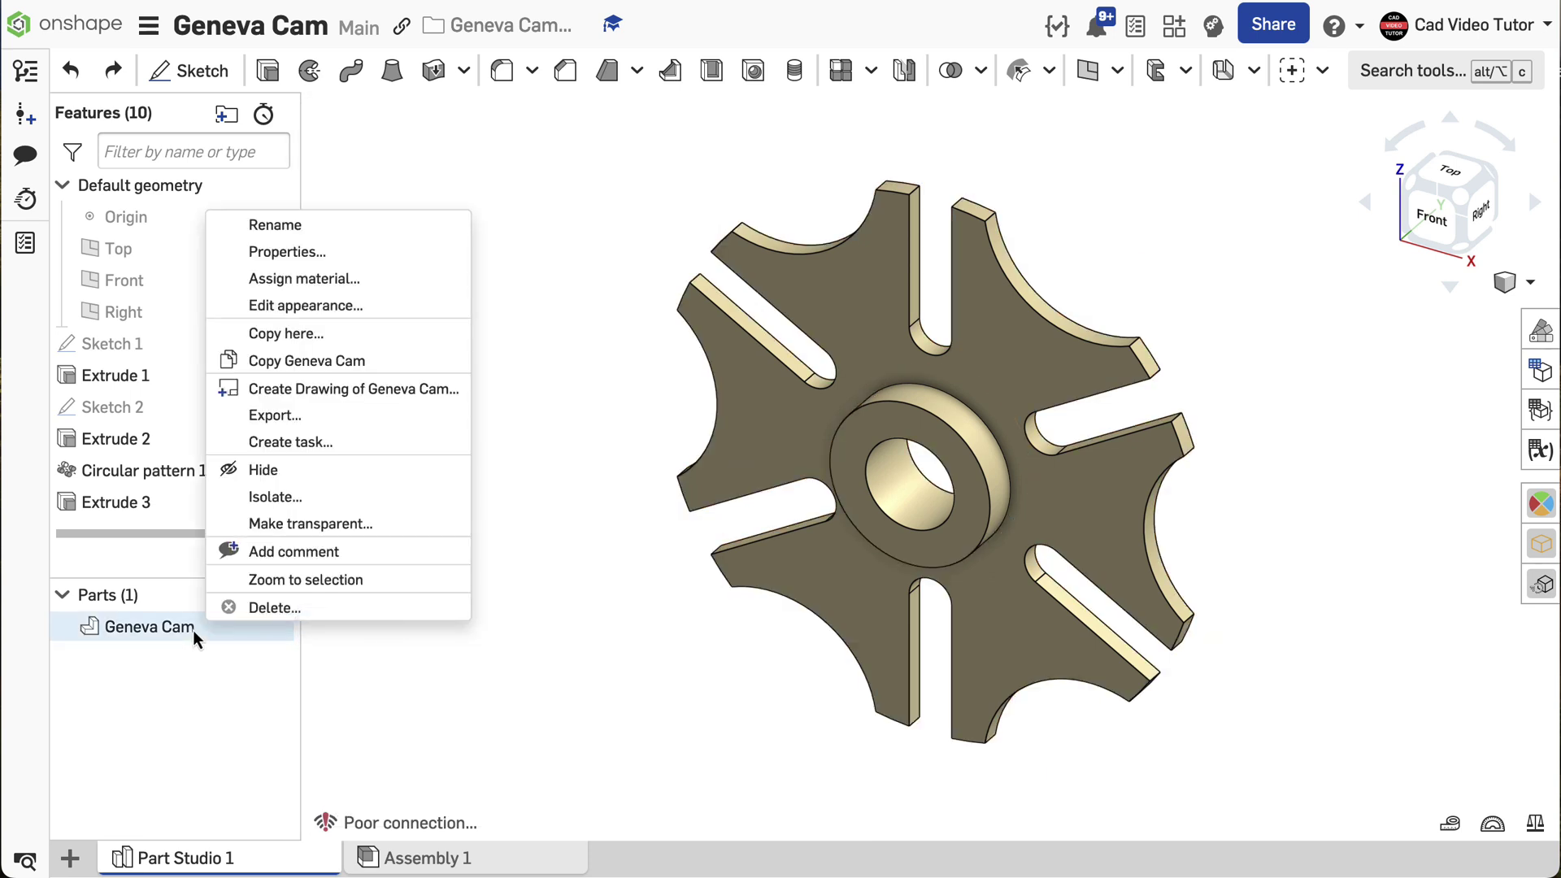
{"action": "left_click", "coordinate": [351, 280]}
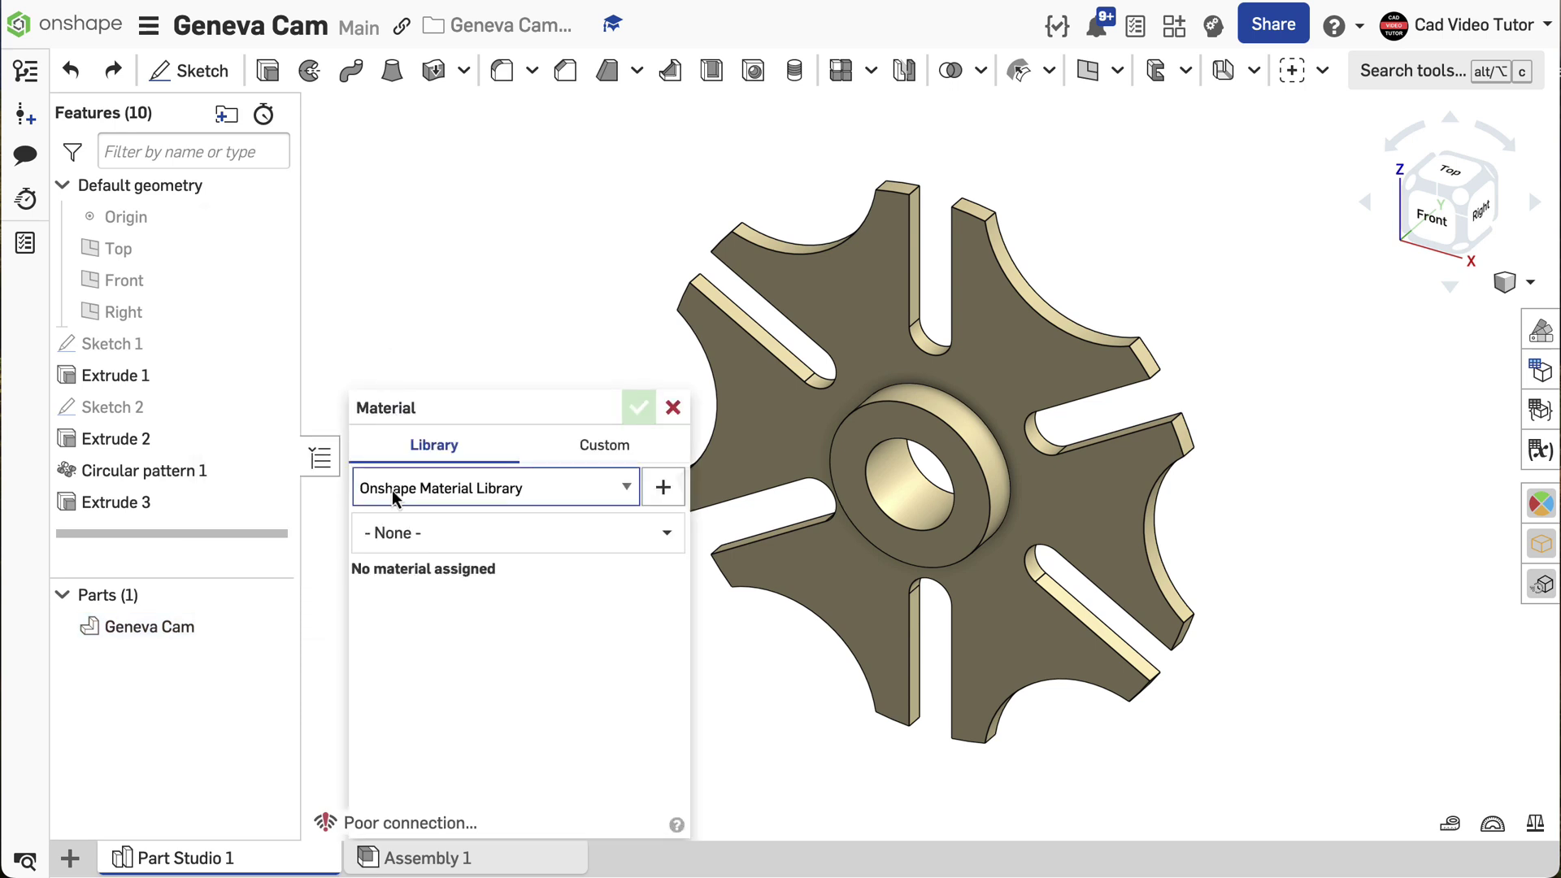
{"action": "left_click", "coordinate": [407, 532]}
{"action": "type", "text": "abs"}
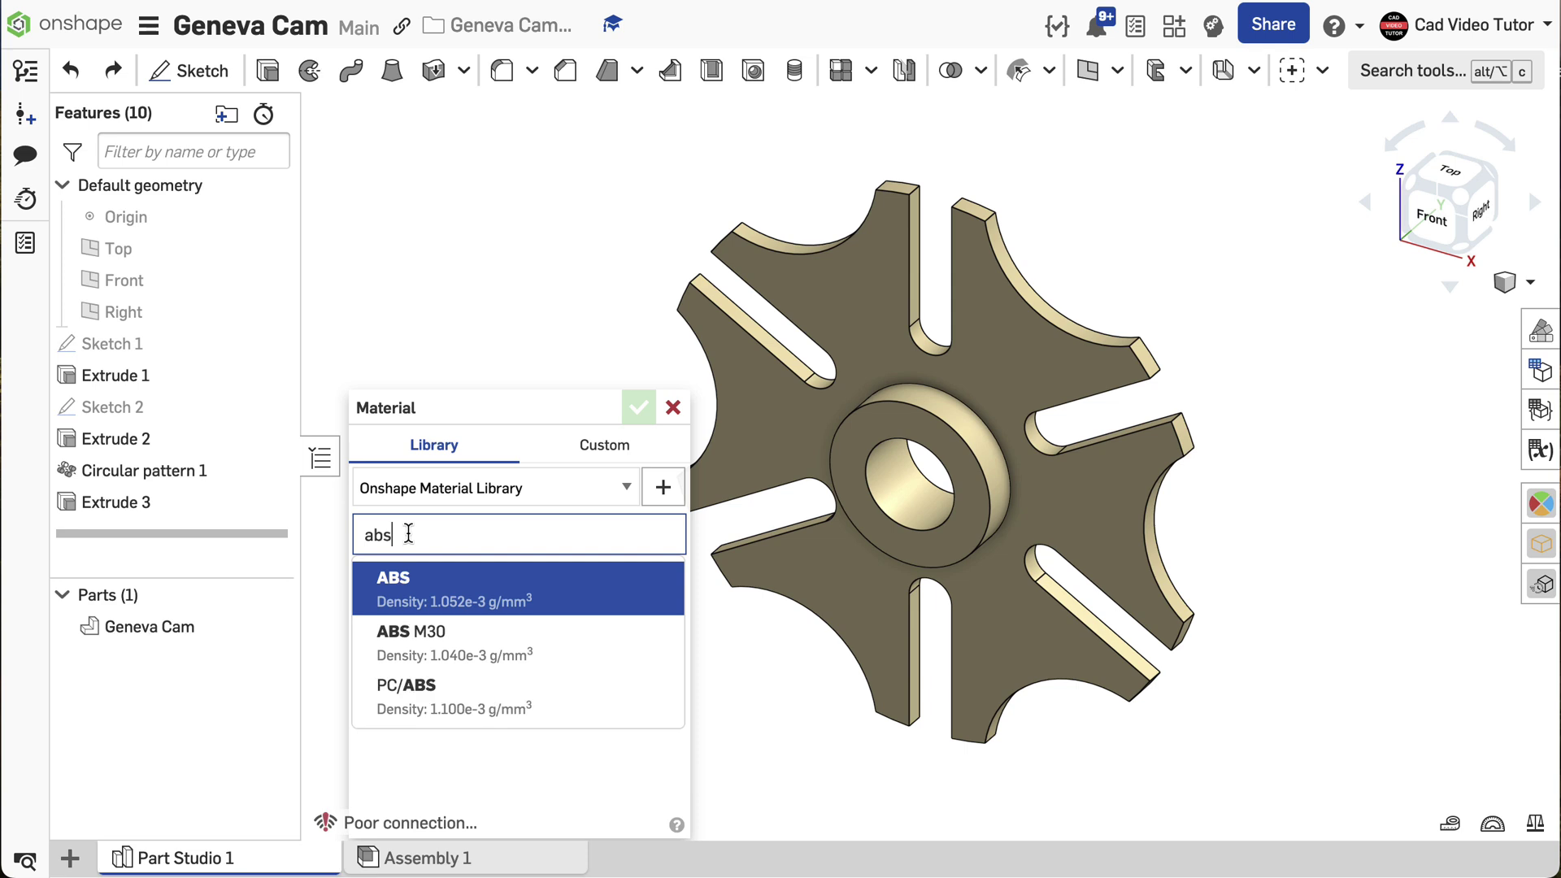
{"action": "key", "text": "Return"}
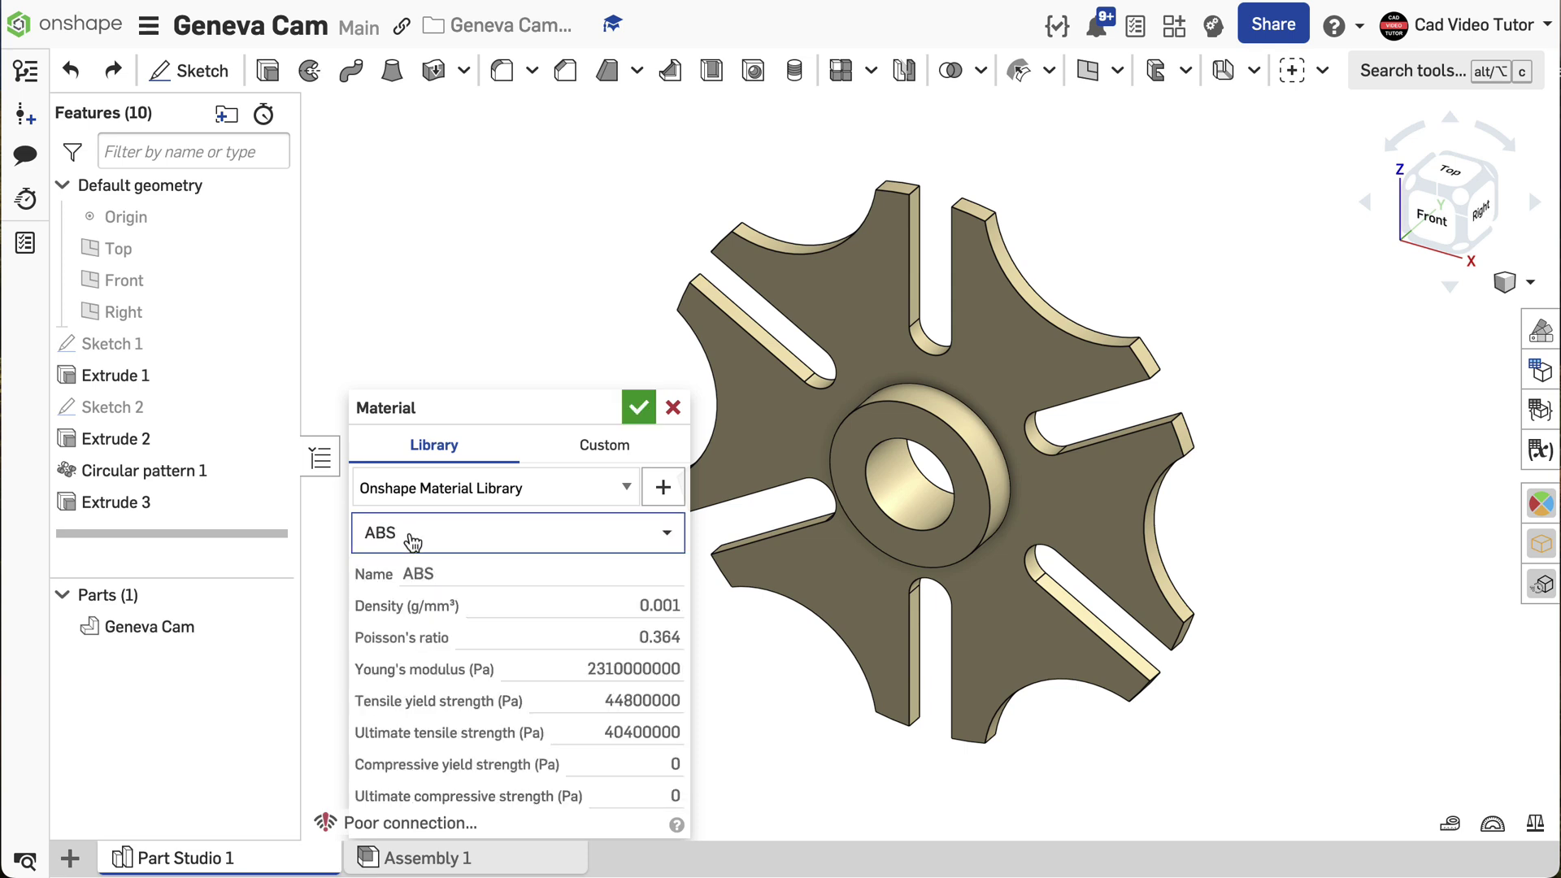
{"action": "left_click", "coordinate": [632, 413]}
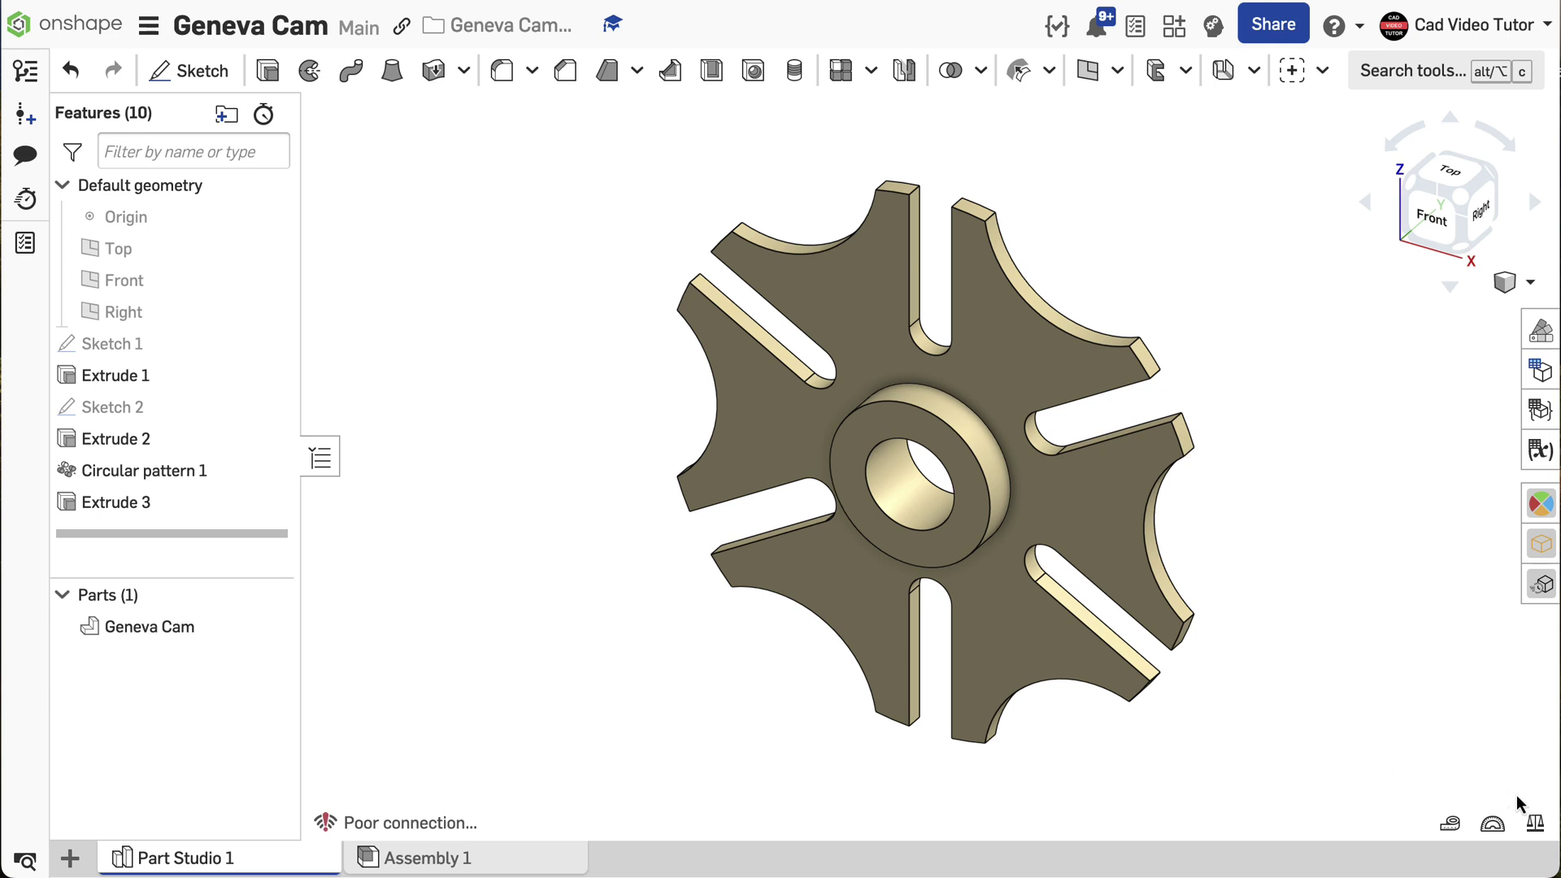
- Measure the Geneva Cam's mass properties: 76.468 g, 72687.986 mm³ volume
{"action": "left_click", "coordinate": [1535, 825]}
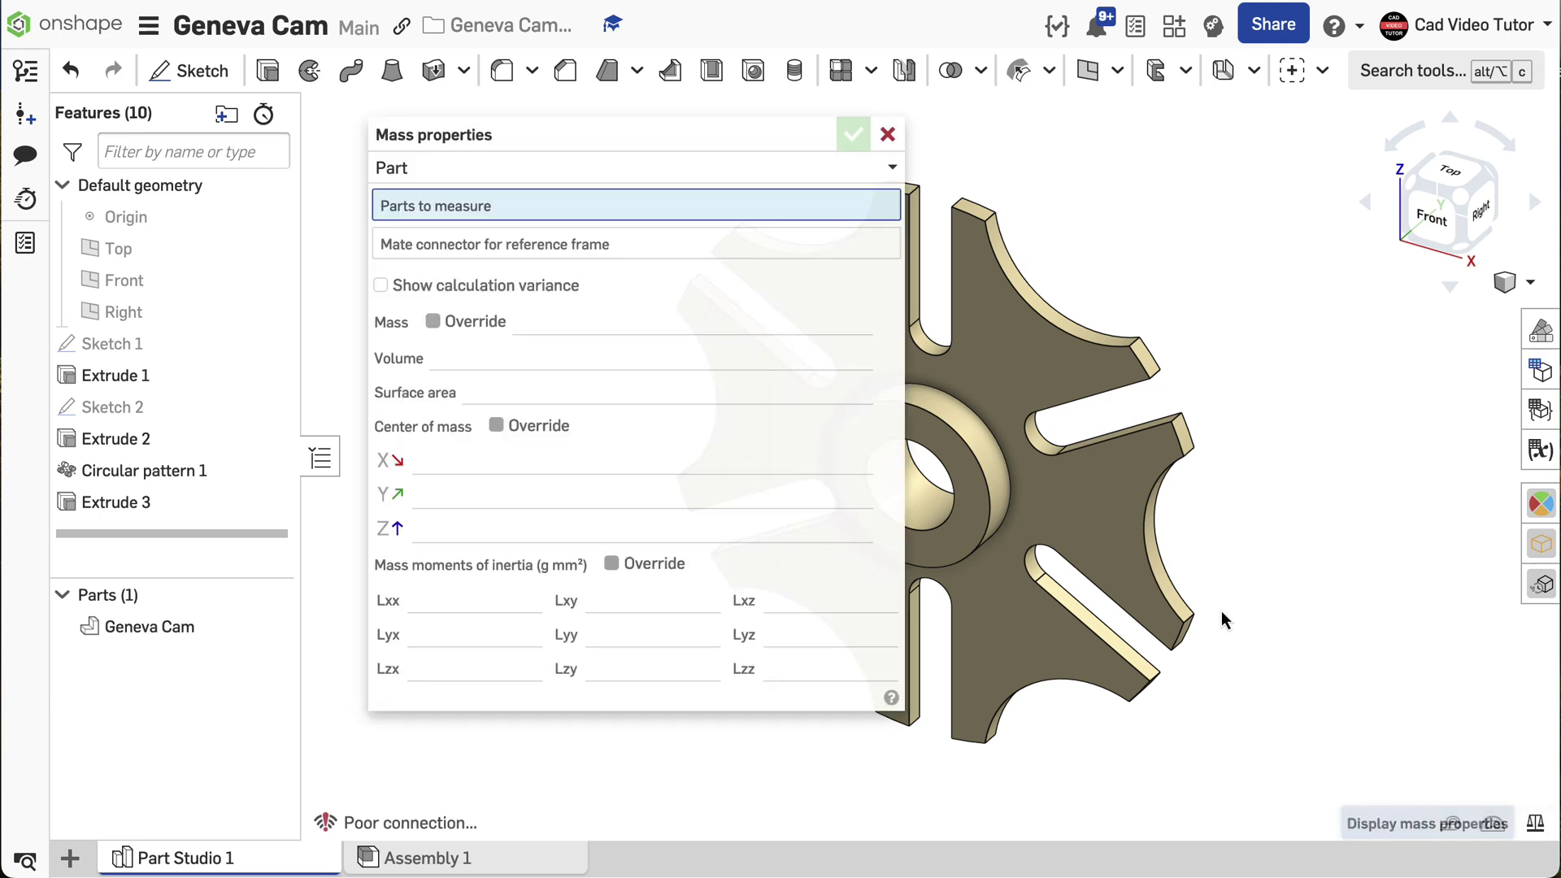
{"action": "left_click", "coordinate": [1130, 558]}
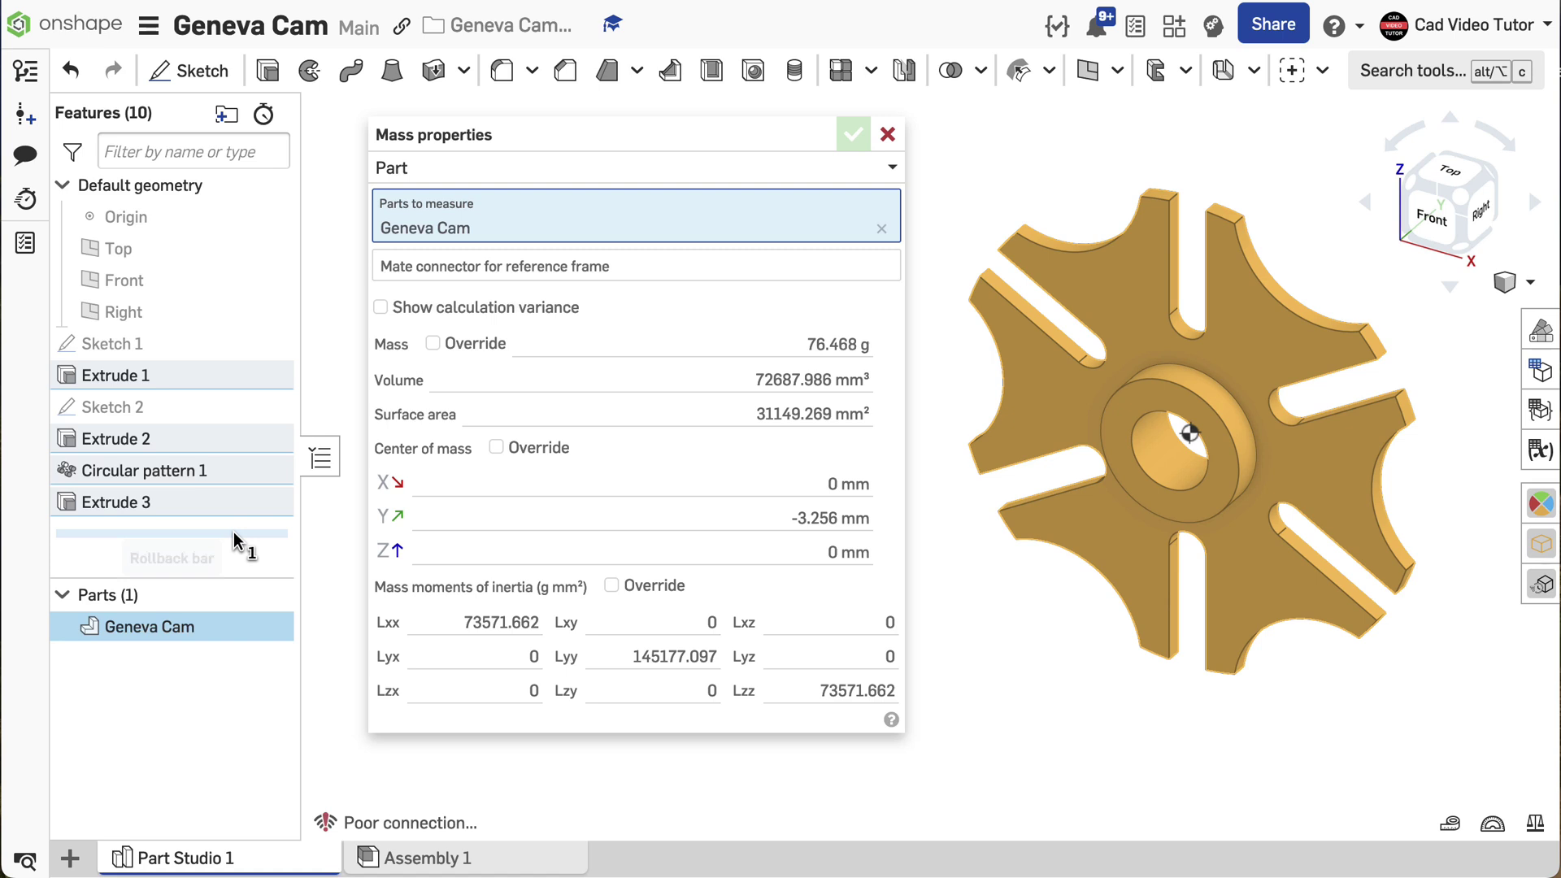
{"action": "left_click_drag", "start_coordinate": [233, 534], "coordinate": [230, 394]}
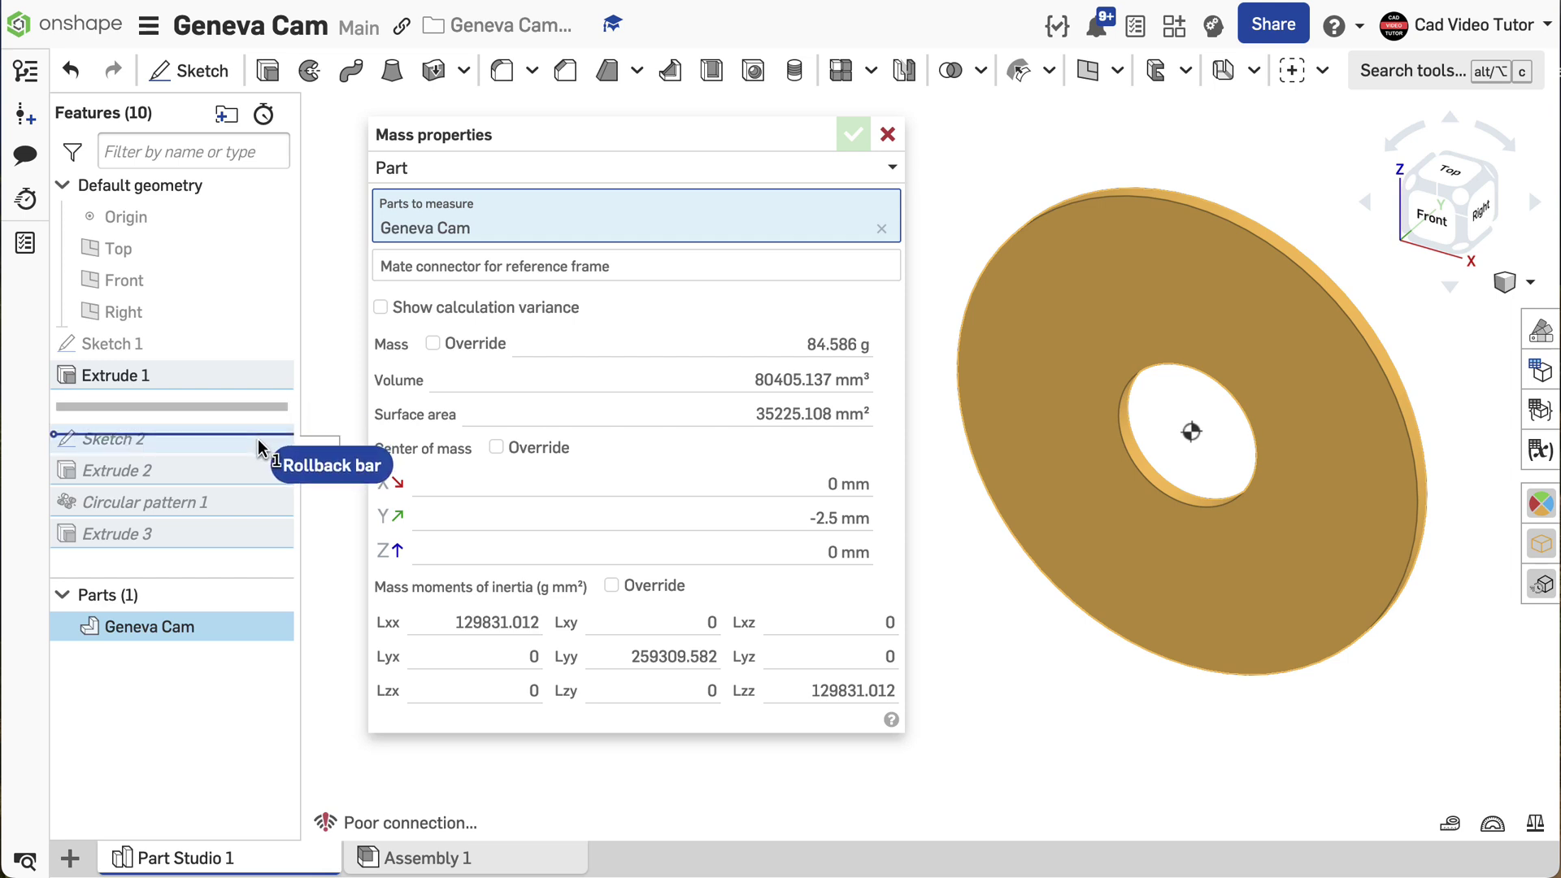
{"action": "left_click_drag", "start_coordinate": [297, 468], "coordinate": [357, 480]}
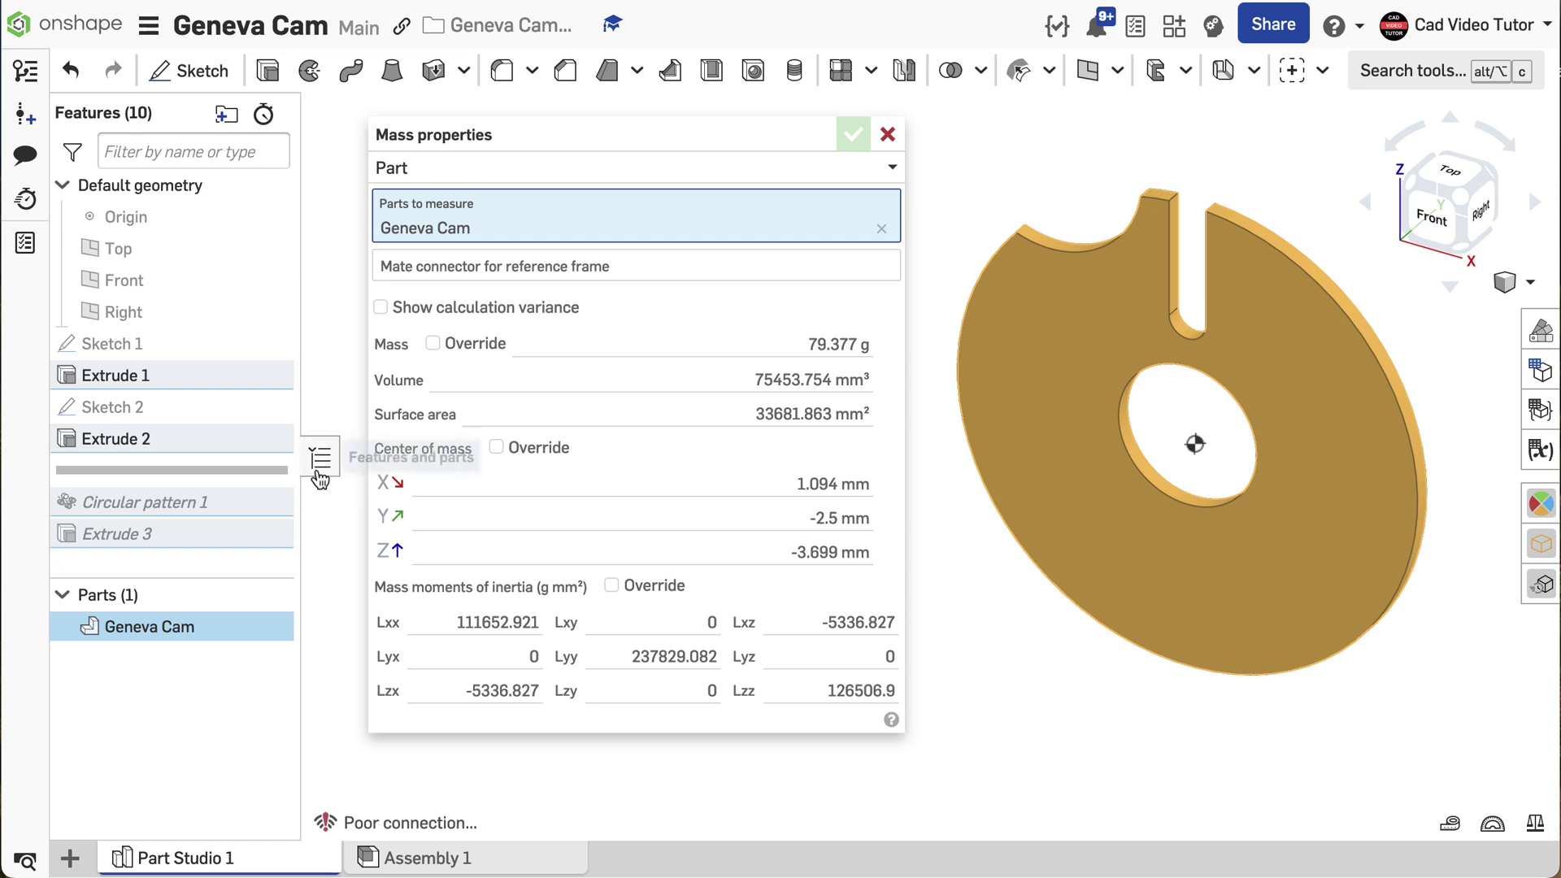
{"action": "mouse_move", "coordinate": [276, 475]}
{"action": "left_mouse_down"}
{"action": "mouse_move", "coordinate": [275, 510]}
{"action": "mouse_move", "coordinate": [335, 497]}
{"action": "left_mouse_up"}
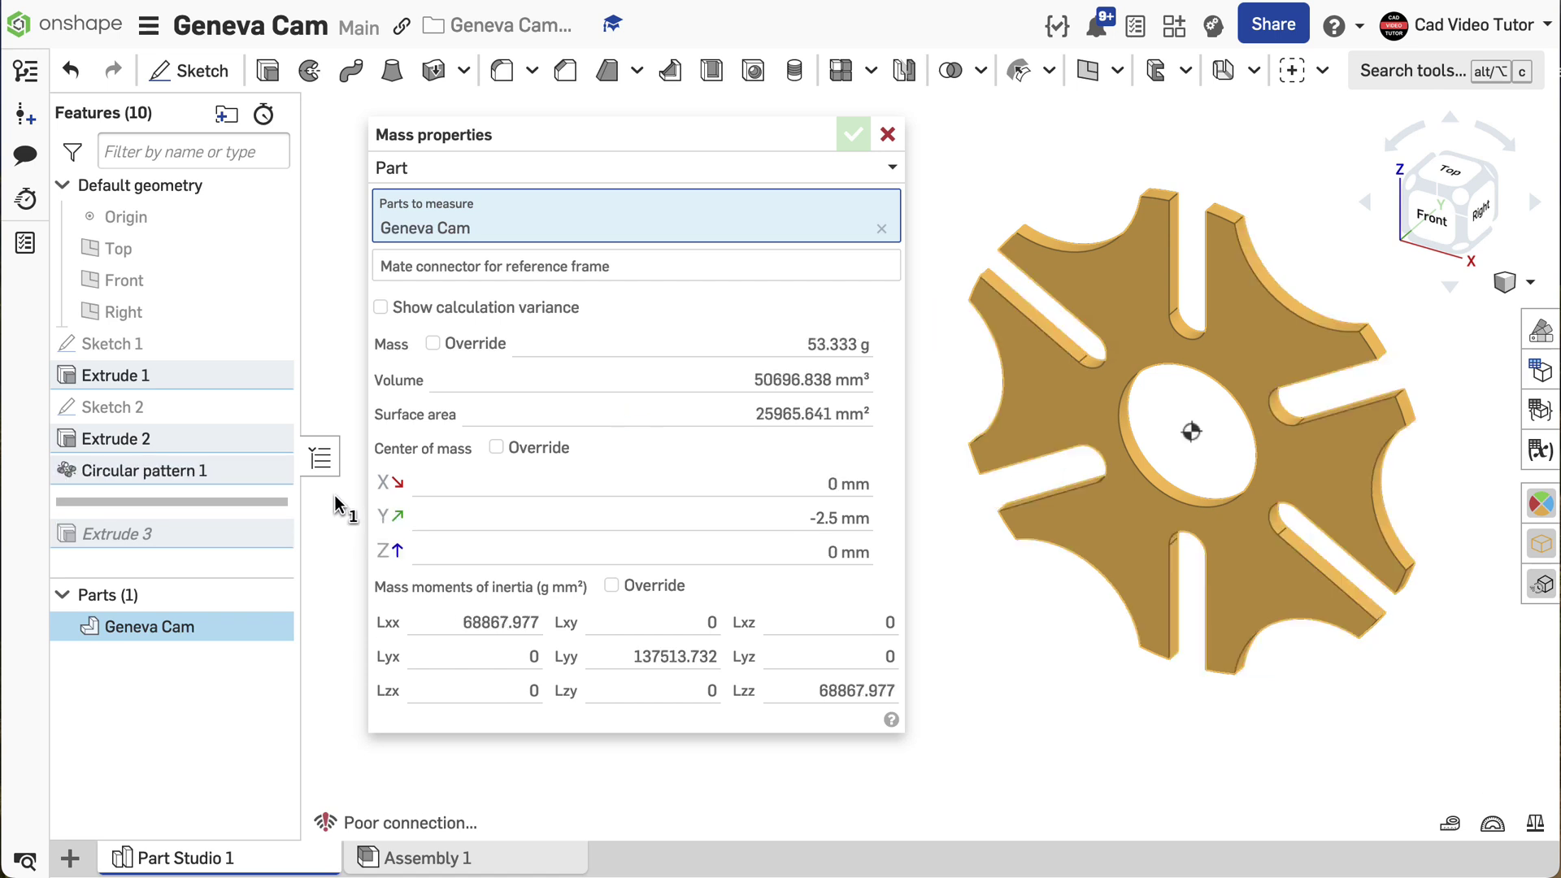
{"action": "left_click_drag", "start_coordinate": [265, 509], "coordinate": [266, 551]}
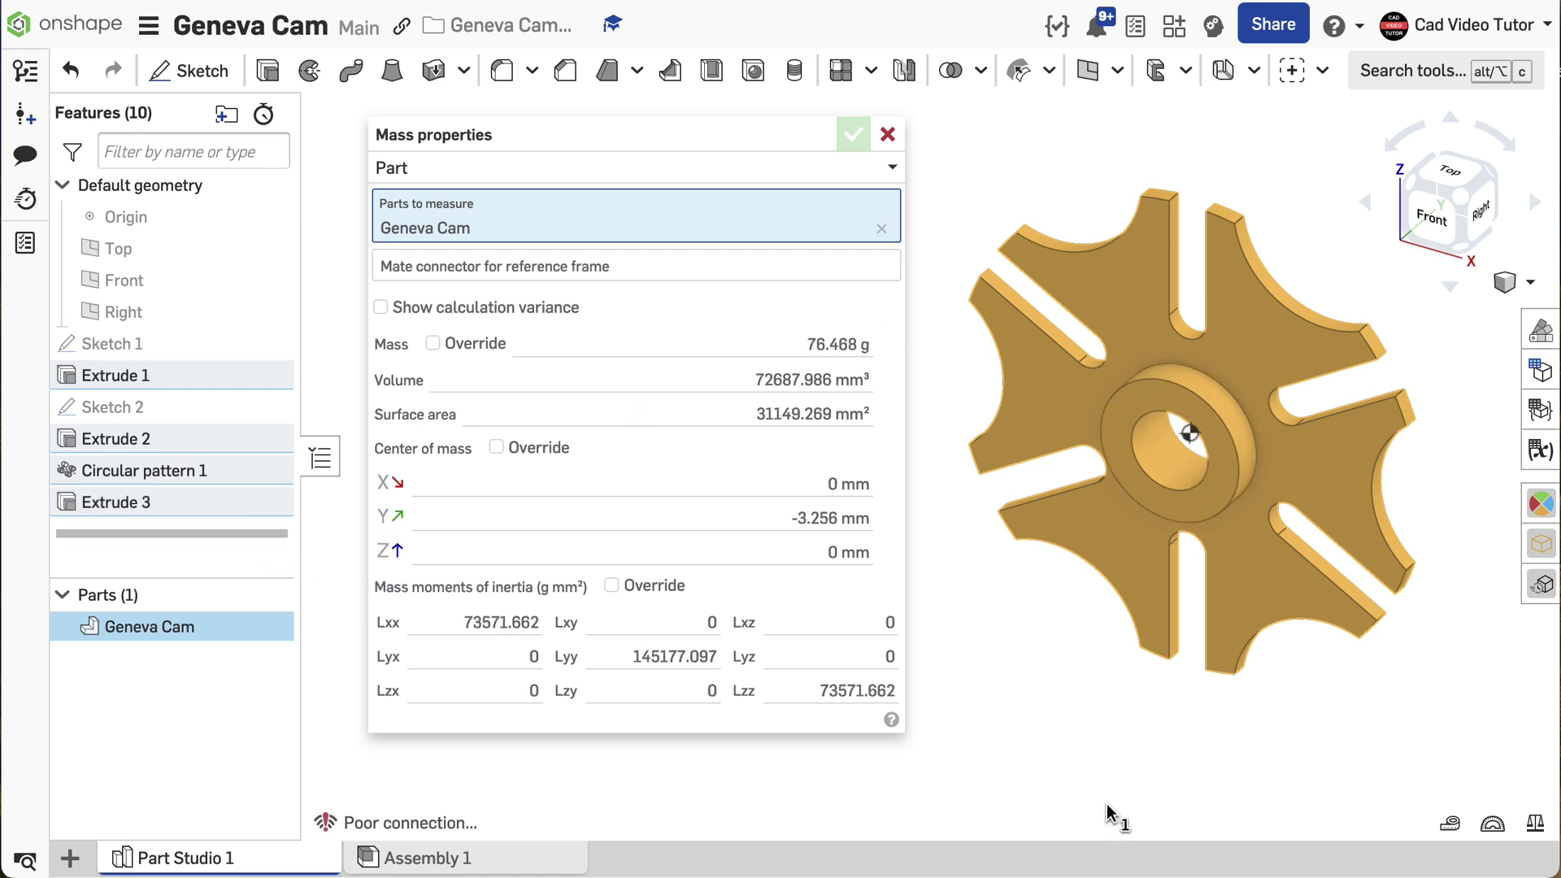